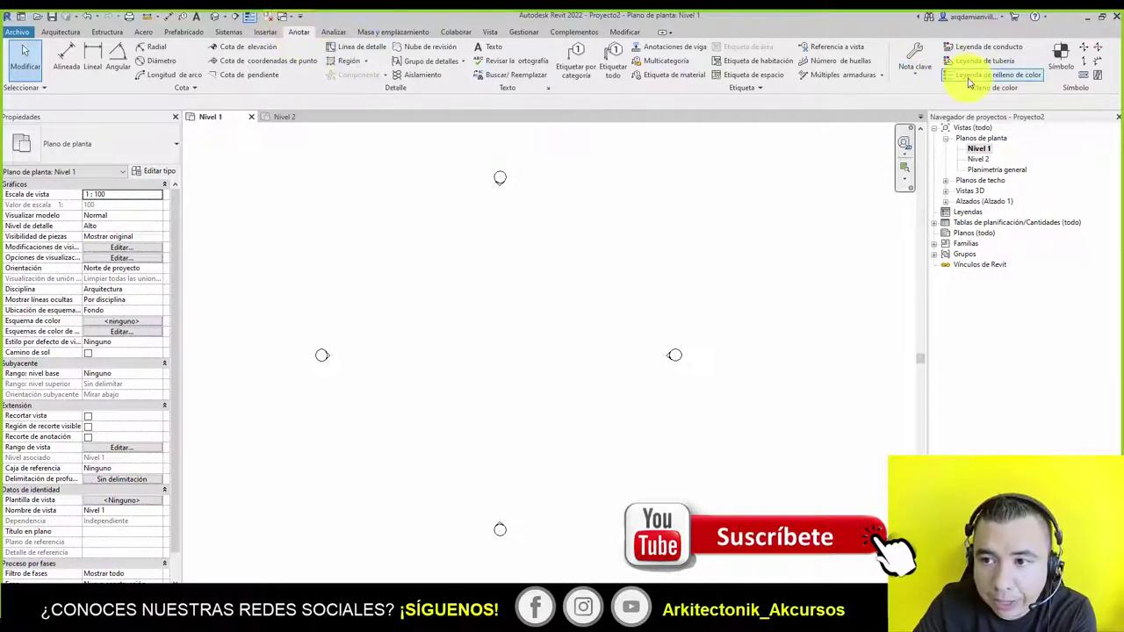
- Start a colour fill legend in the empty plan, then cancel the colour scheme choice
{"action": "left_click", "coordinate": [968, 78]}
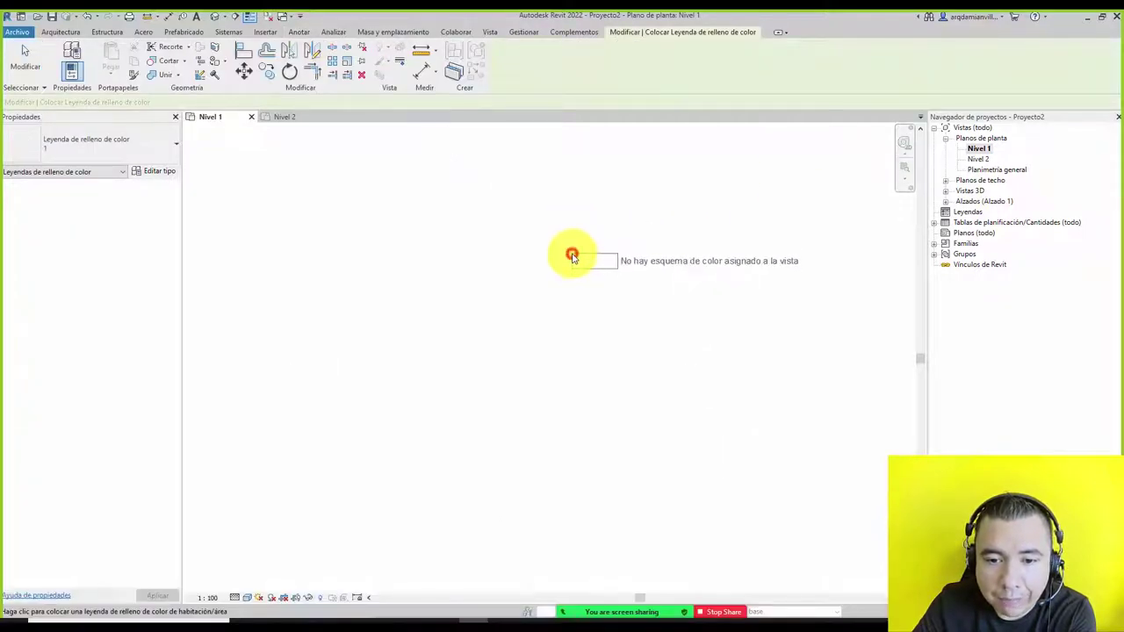
{"action": "left_click", "coordinate": [572, 256]}
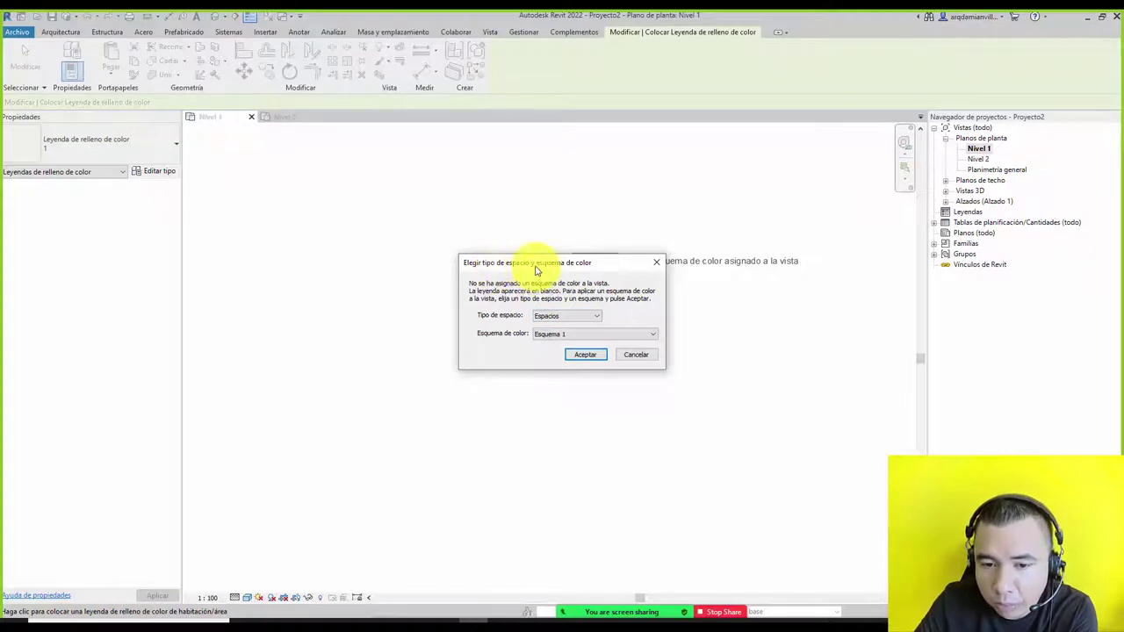
{"action": "left_click", "coordinate": [546, 318]}
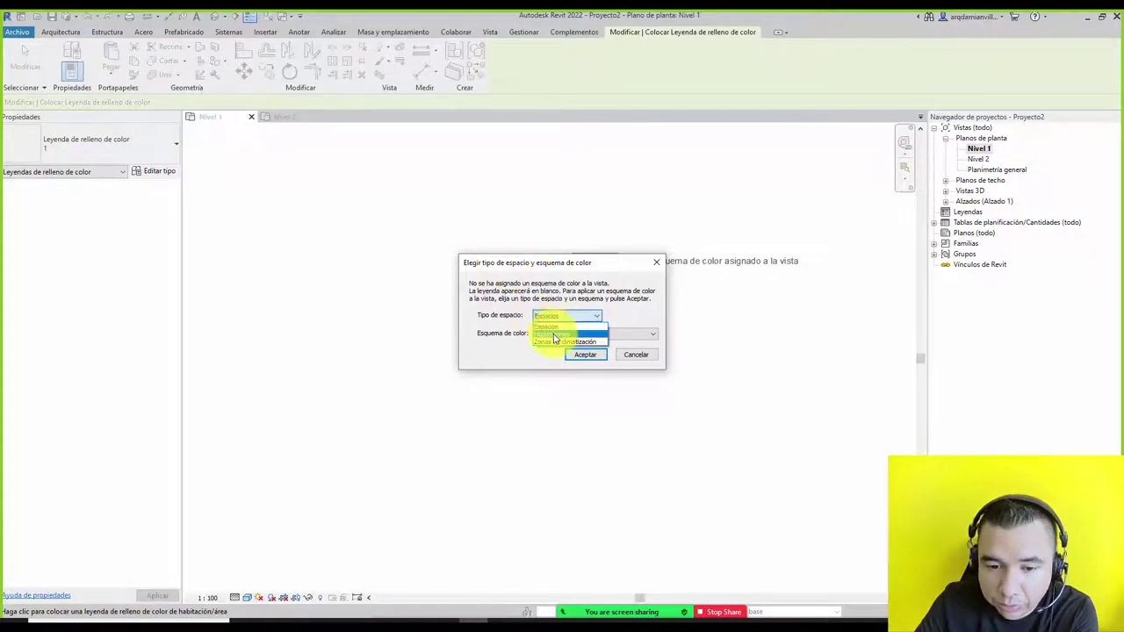
{"action": "left_click", "coordinate": [555, 343]}
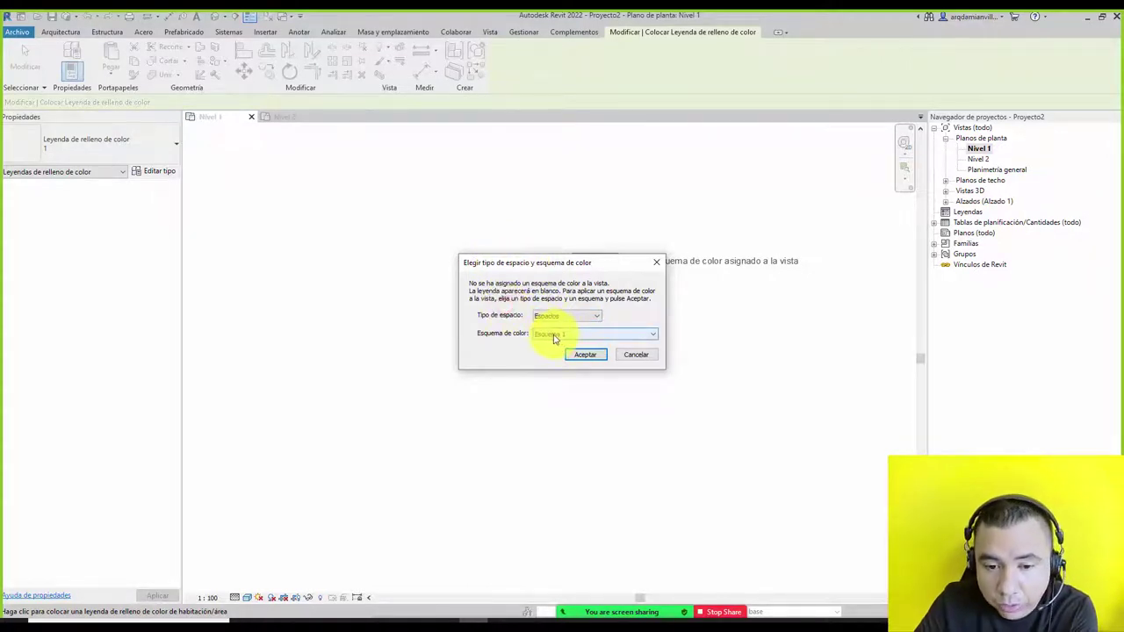
{"action": "left_click", "coordinate": [650, 356]}
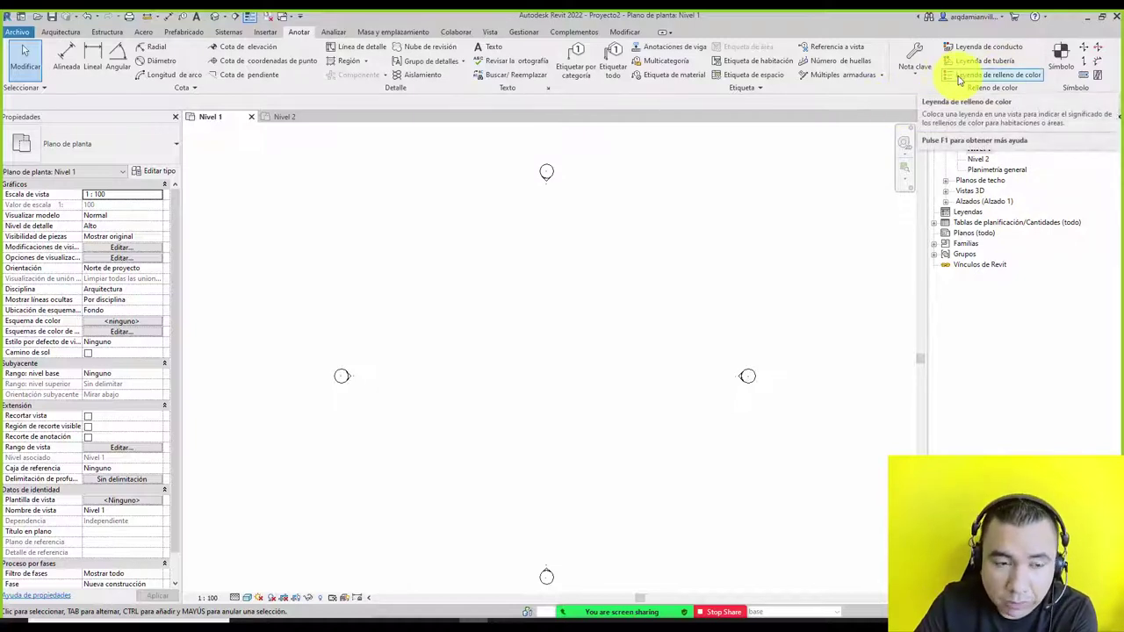
- Draw three rectangular walled enclosures on Nivel 1 with the Rectangle wall option
{"action": "left_click", "coordinate": [68, 33]}
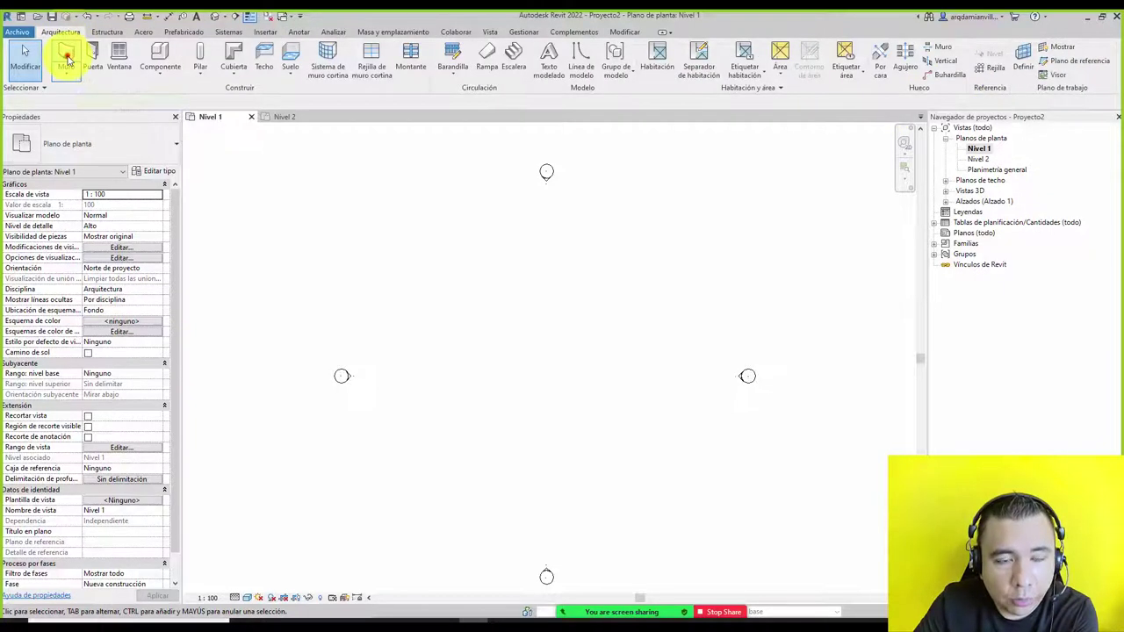
{"action": "left_click", "coordinate": [66, 56]}
{"action": "left_click", "coordinate": [510, 48]}
{"action": "left_click", "coordinate": [427, 256]}
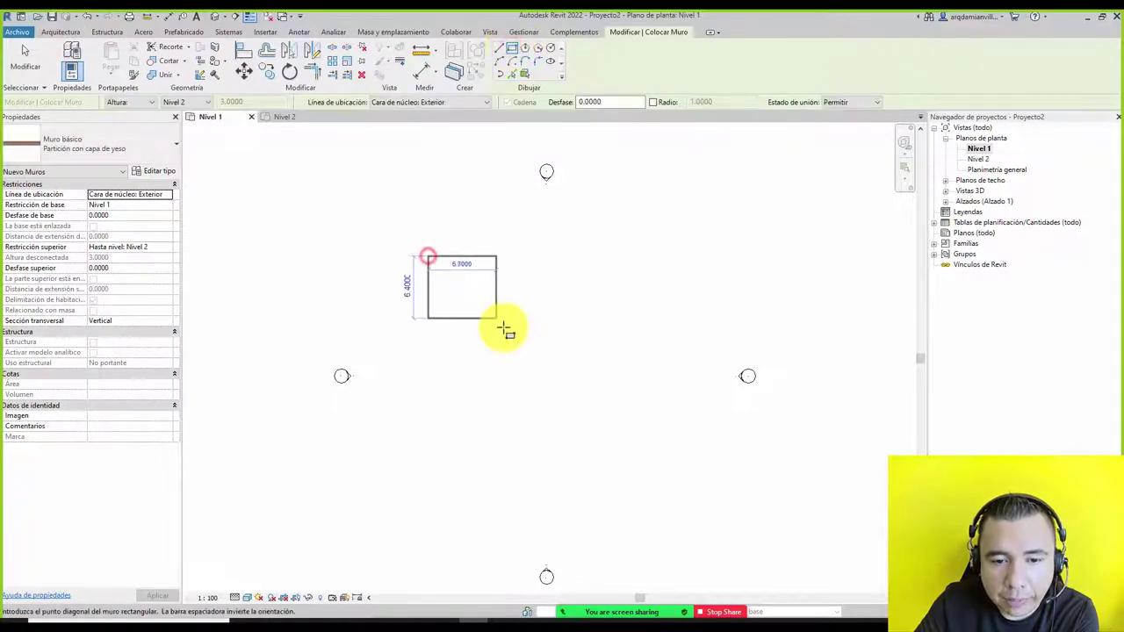
{"action": "left_click", "coordinate": [504, 329]}
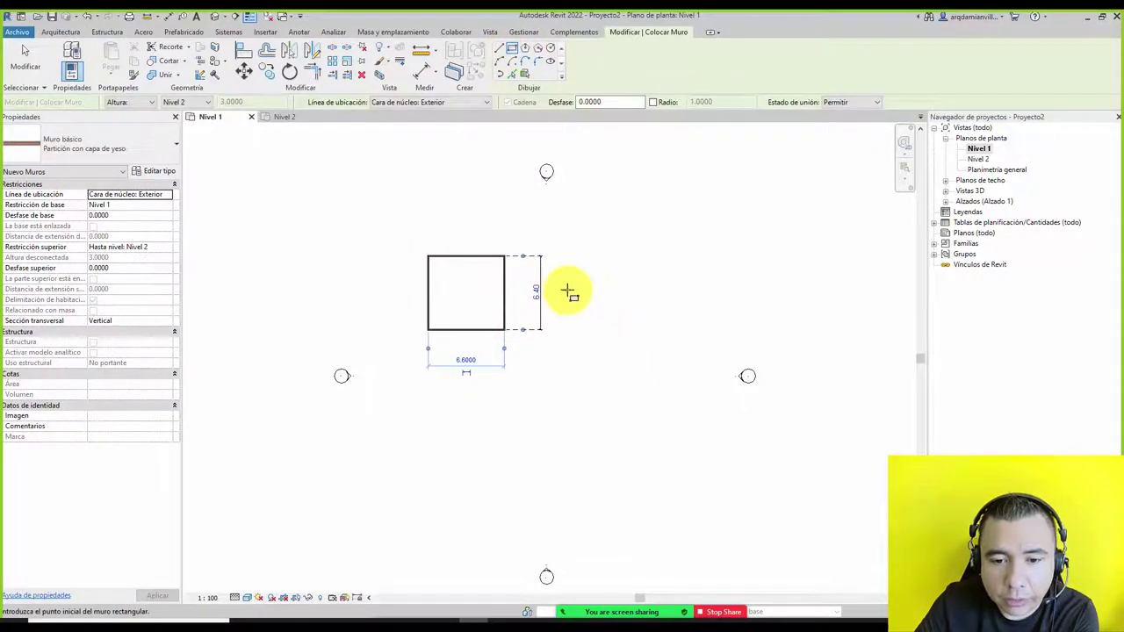
{"action": "left_click", "coordinate": [567, 291]}
{"action": "left_click", "coordinate": [650, 379]}
{"action": "left_click", "coordinate": [449, 381]}
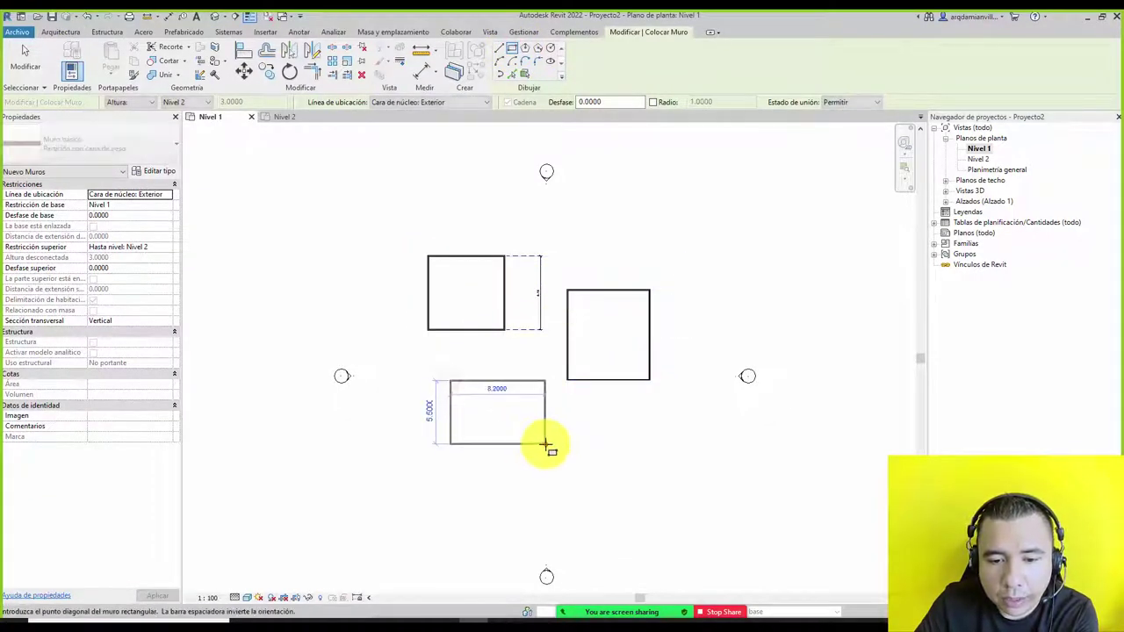
{"action": "left_click", "coordinate": [544, 443]}
{"action": "key", "text": "Escape"}
{"action": "key", "text": "Escape"}
- Place rooms in the three enclosures: Habitación 1 (40.95 m²), 2 (53.90 m²) and 3 (43.74 m²)
{"action": "left_click", "coordinate": [537, 288]}
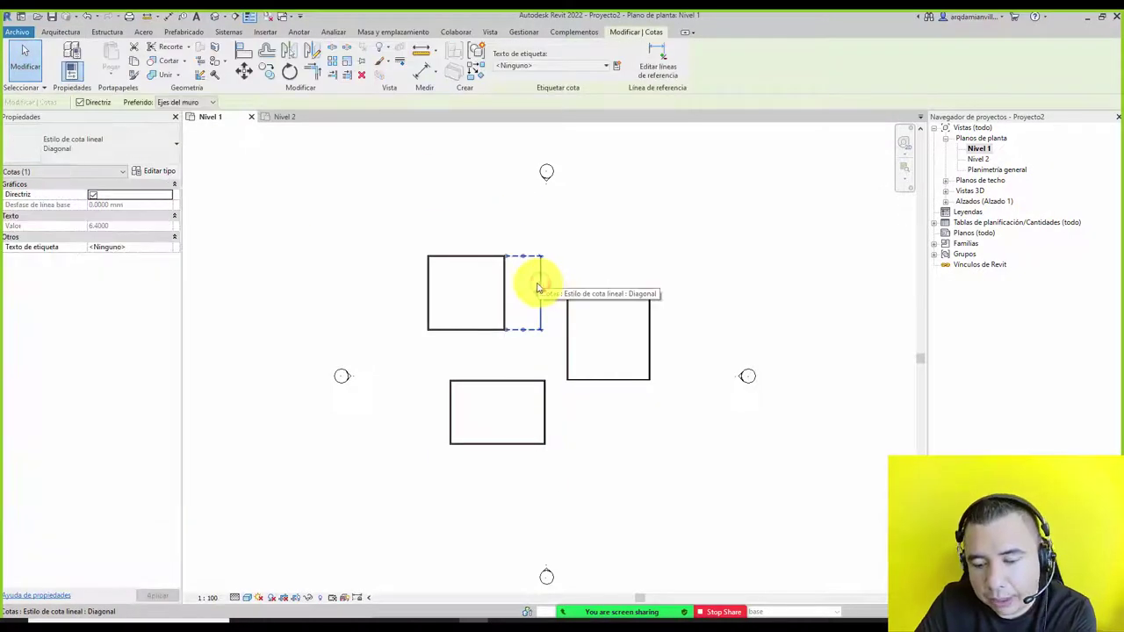
{"action": "key", "text": "Escape"}
{"action": "scroll", "coordinate": [518, 324], "scroll_direction": "up", "scroll_amount": 2}
{"action": "scroll", "coordinate": [514, 339], "scroll_direction": "up", "scroll_amount": 1}
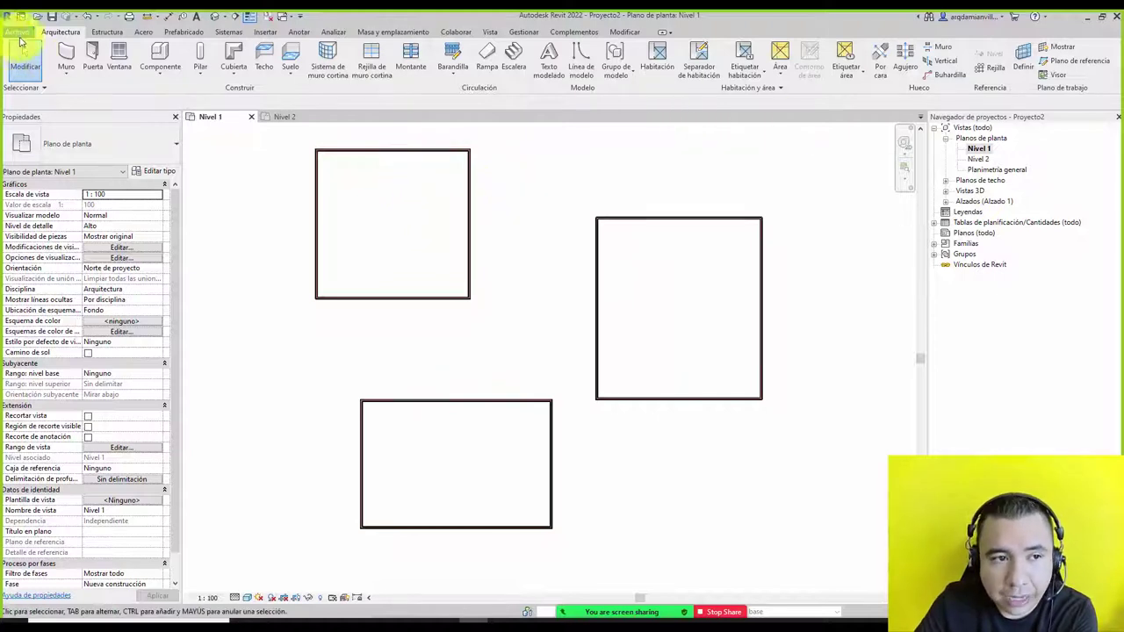
{"action": "left_click", "coordinate": [654, 57]}
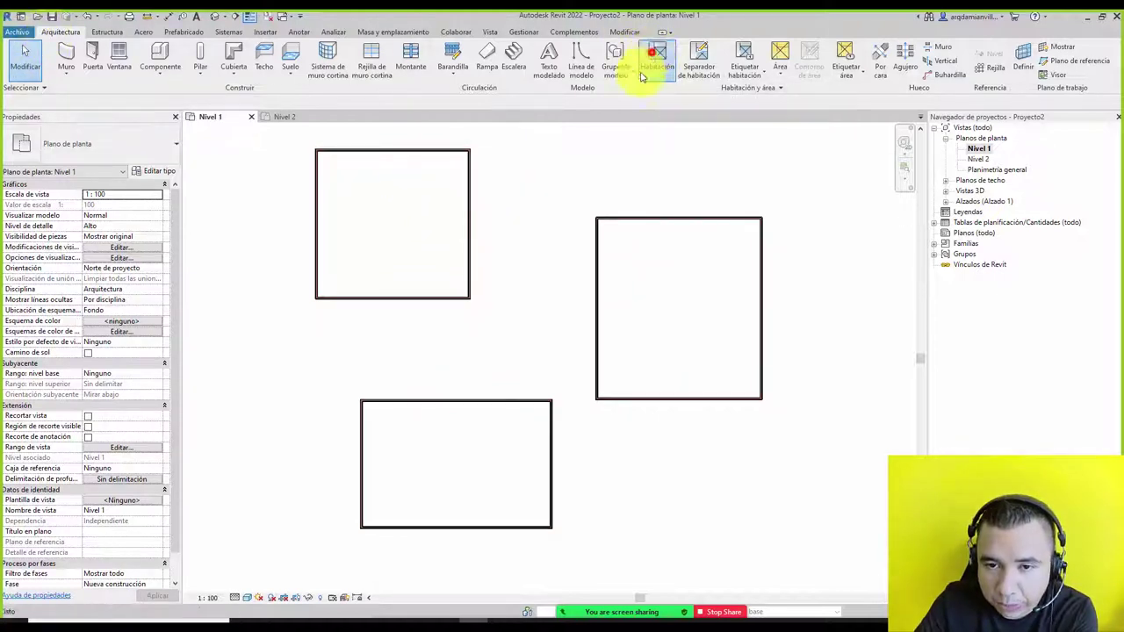
{"action": "left_click", "coordinate": [379, 209]}
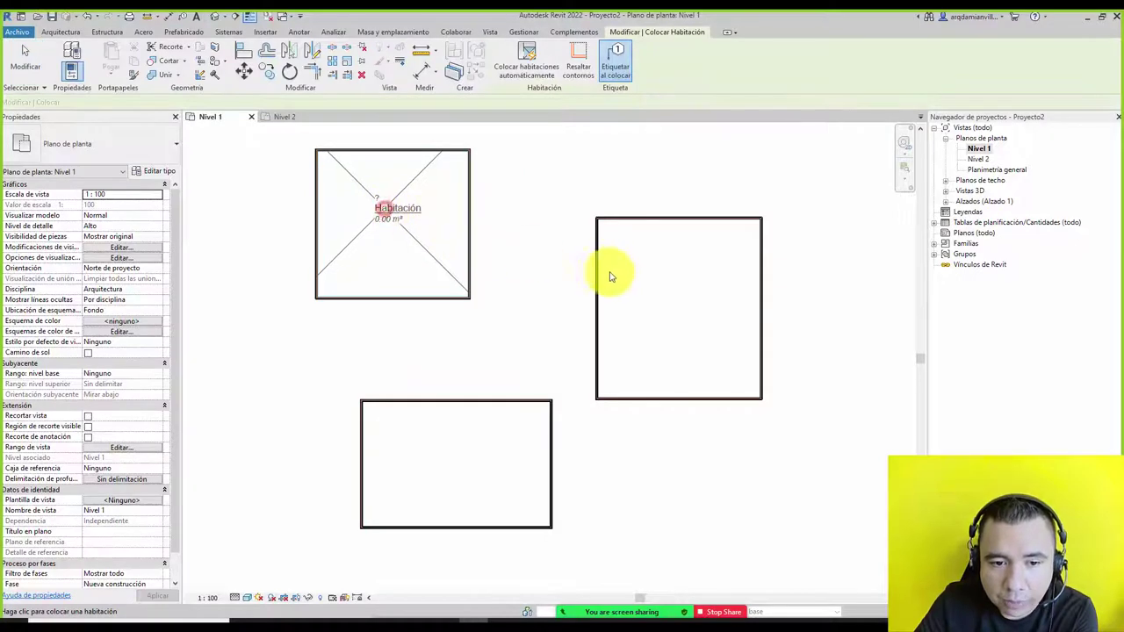
{"action": "left_click", "coordinate": [668, 288]}
{"action": "left_click", "coordinate": [444, 459]}
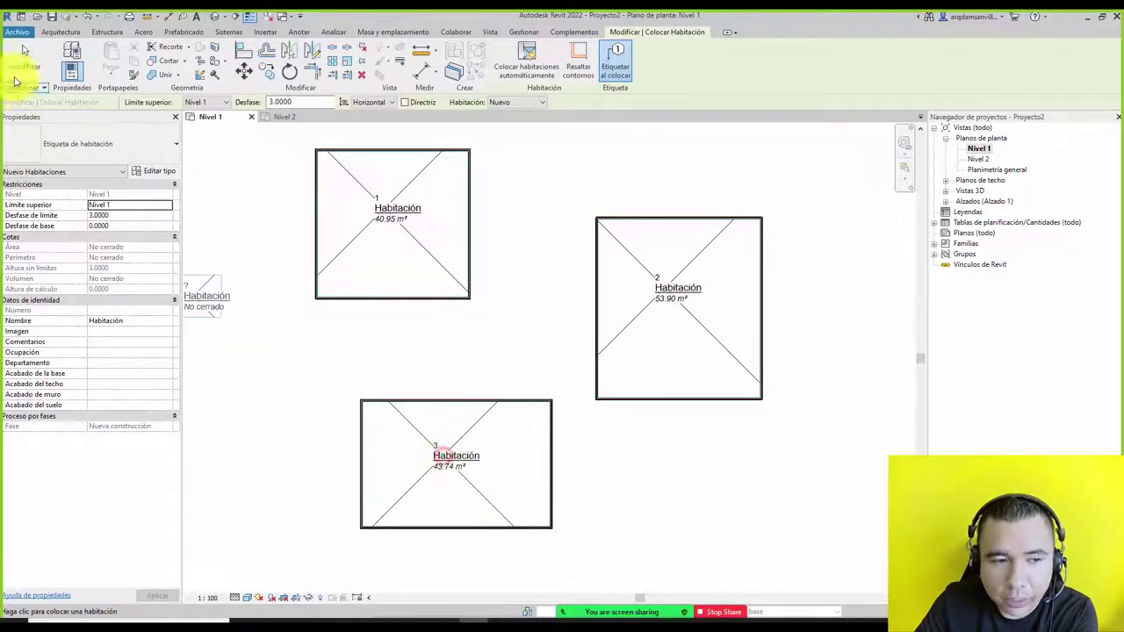
{"action": "left_click", "coordinate": [25, 57]}
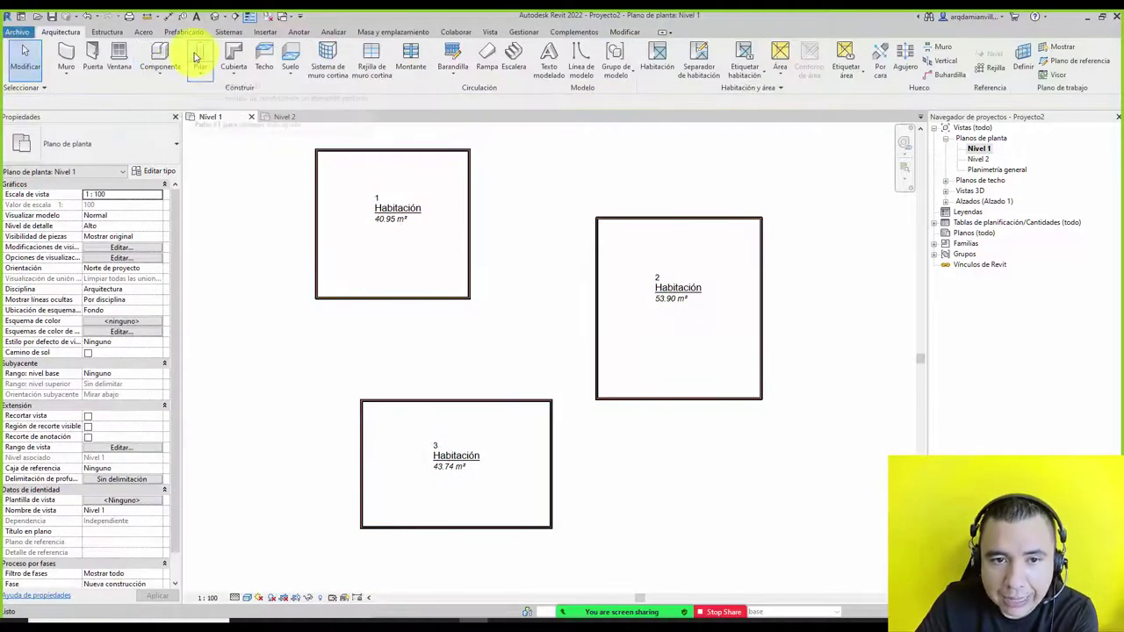
- Place a colour fill legend at the plan's top right with space type Rooms and scheme Nombre
{"action": "left_click", "coordinate": [295, 33]}
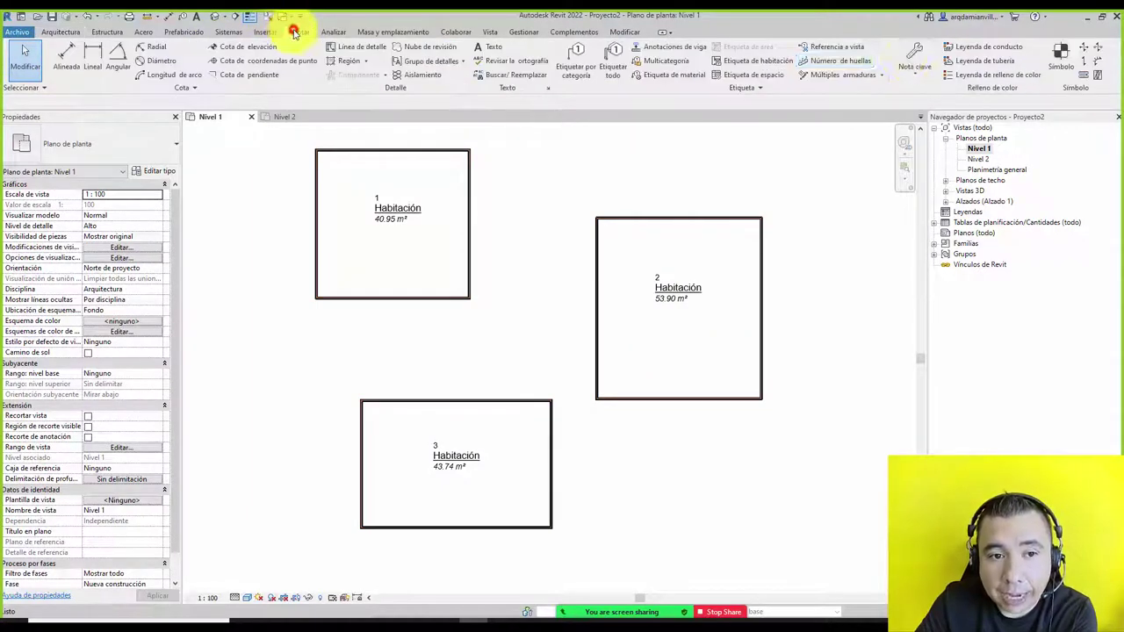
{"action": "left_click", "coordinate": [978, 76]}
{"action": "scroll", "coordinate": [720, 210], "scroll_direction": "down", "scroll_amount": 1}
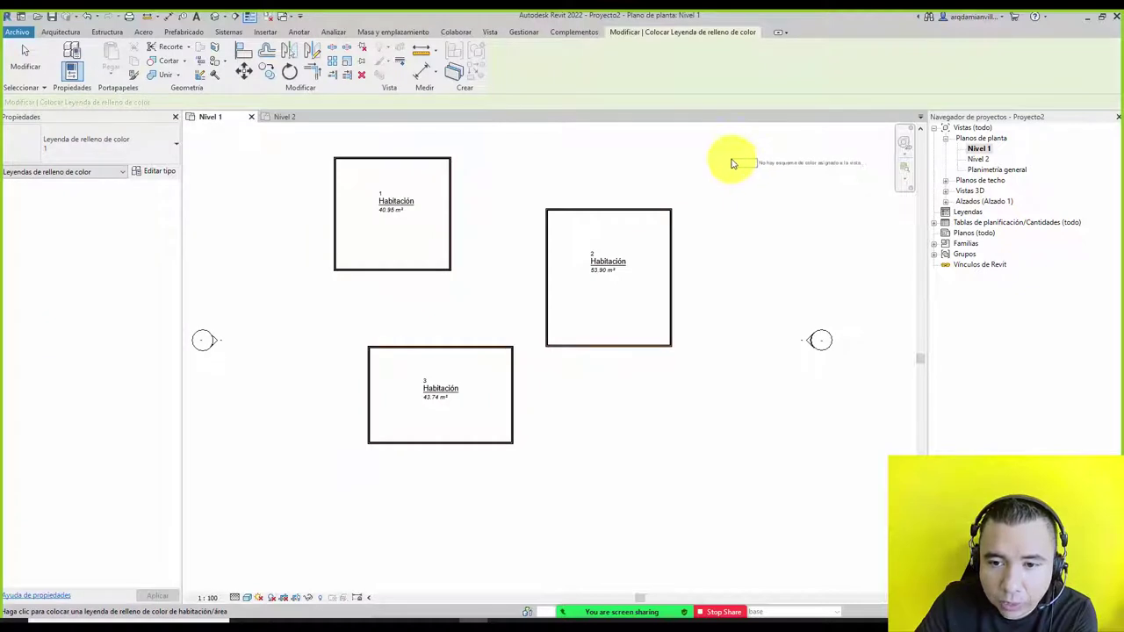
{"action": "left_click", "coordinate": [731, 162]}
{"action": "left_click", "coordinate": [568, 317]}
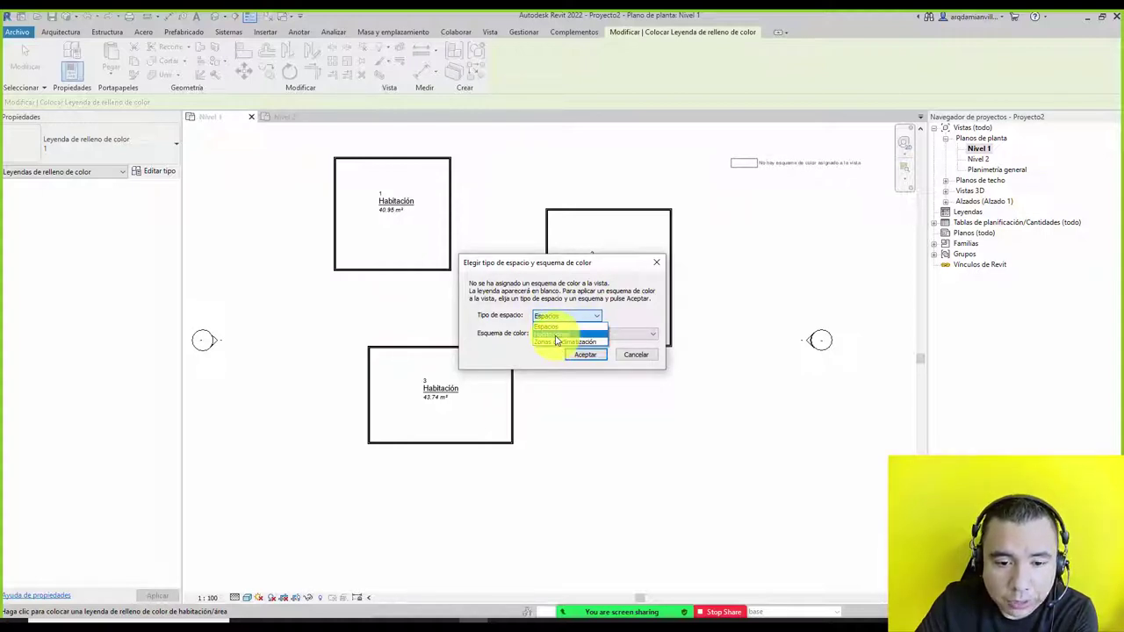
{"action": "left_click", "coordinate": [554, 338]}
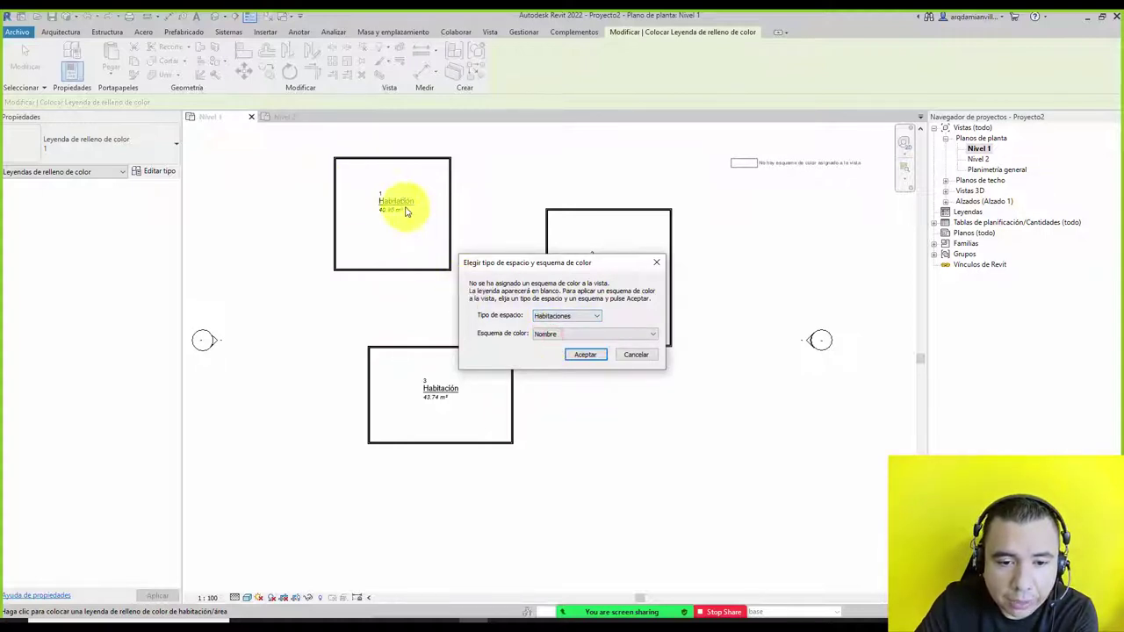
{"action": "left_click", "coordinate": [547, 335]}
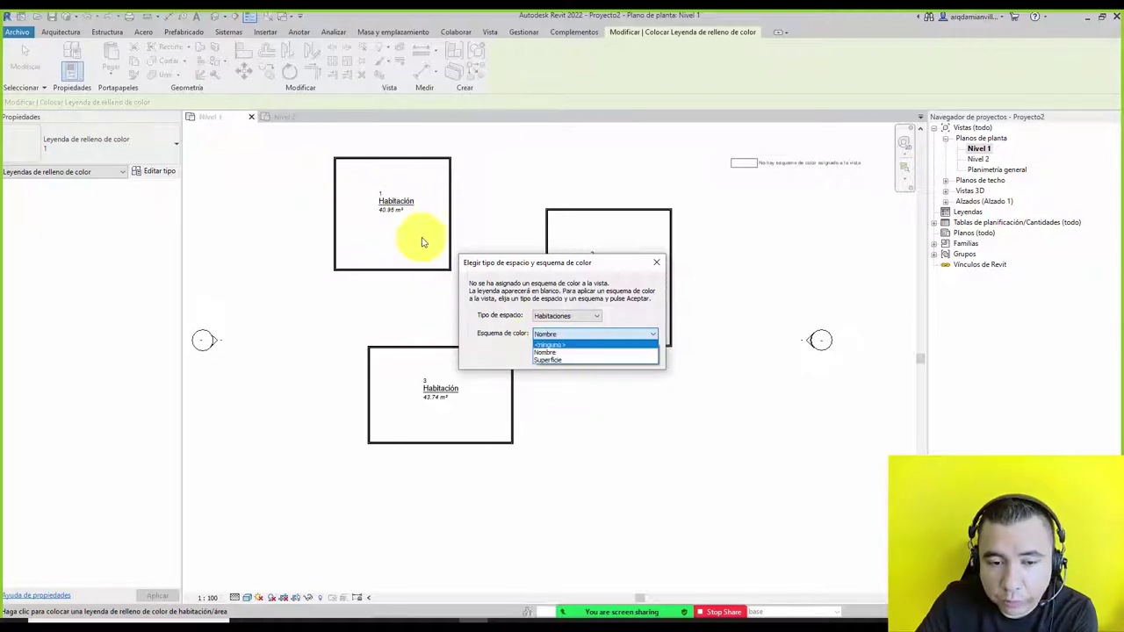
{"action": "left_click", "coordinate": [563, 353]}
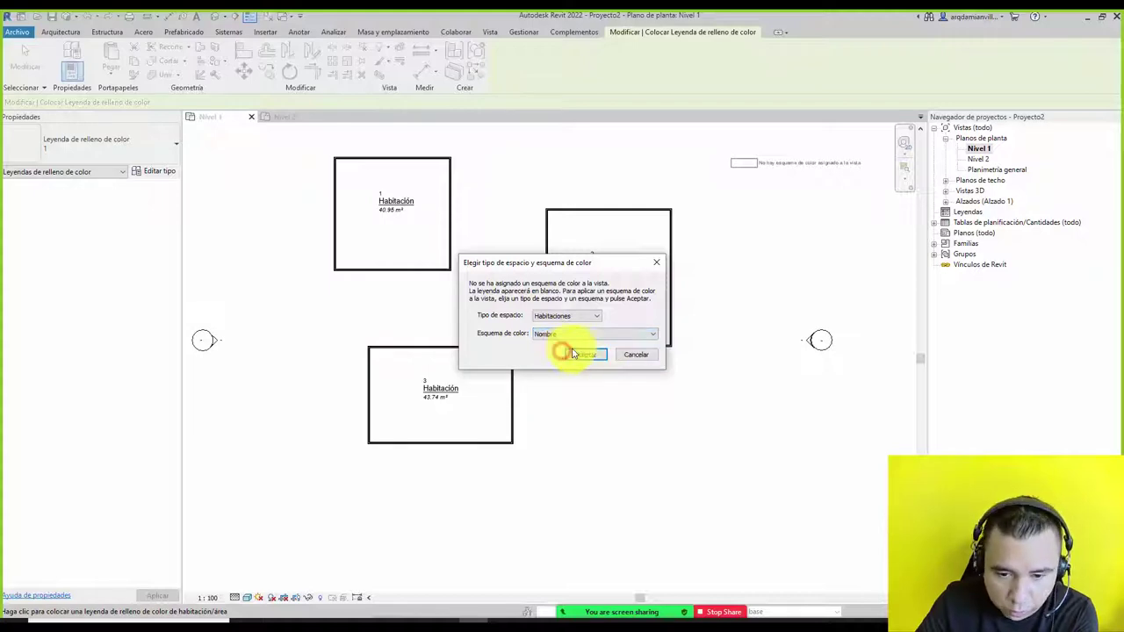
{"action": "left_click", "coordinate": [588, 355]}
- Rename room 1's tag to SALA
{"action": "scroll", "coordinate": [722, 203], "scroll_direction": "up", "scroll_amount": 2}
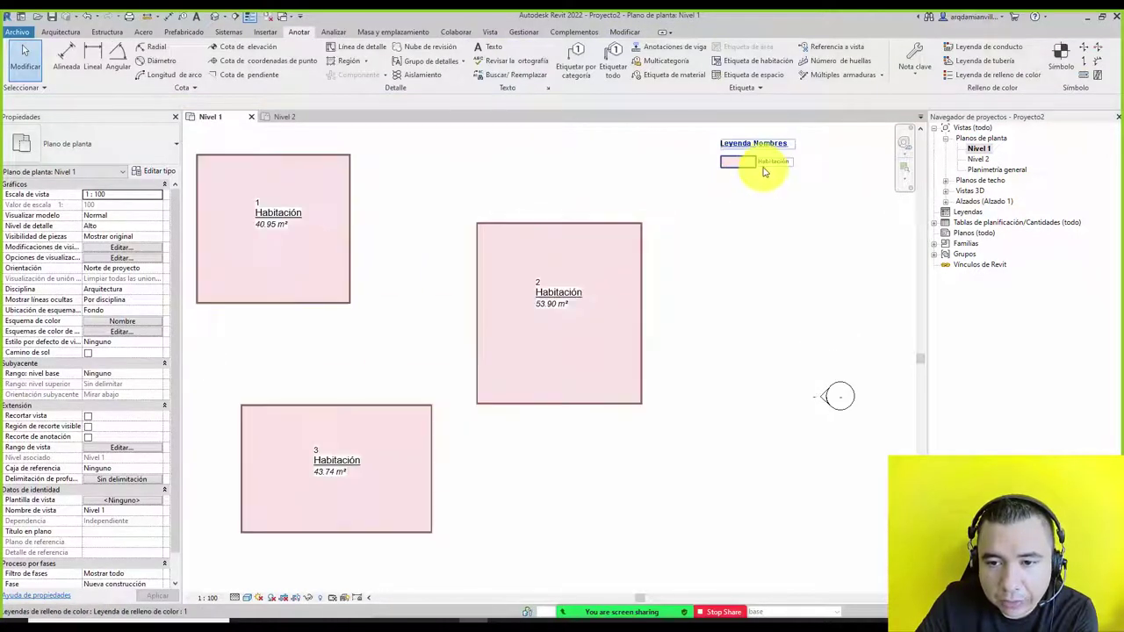
{"action": "scroll", "coordinate": [721, 203], "scroll_direction": "up", "scroll_amount": 2}
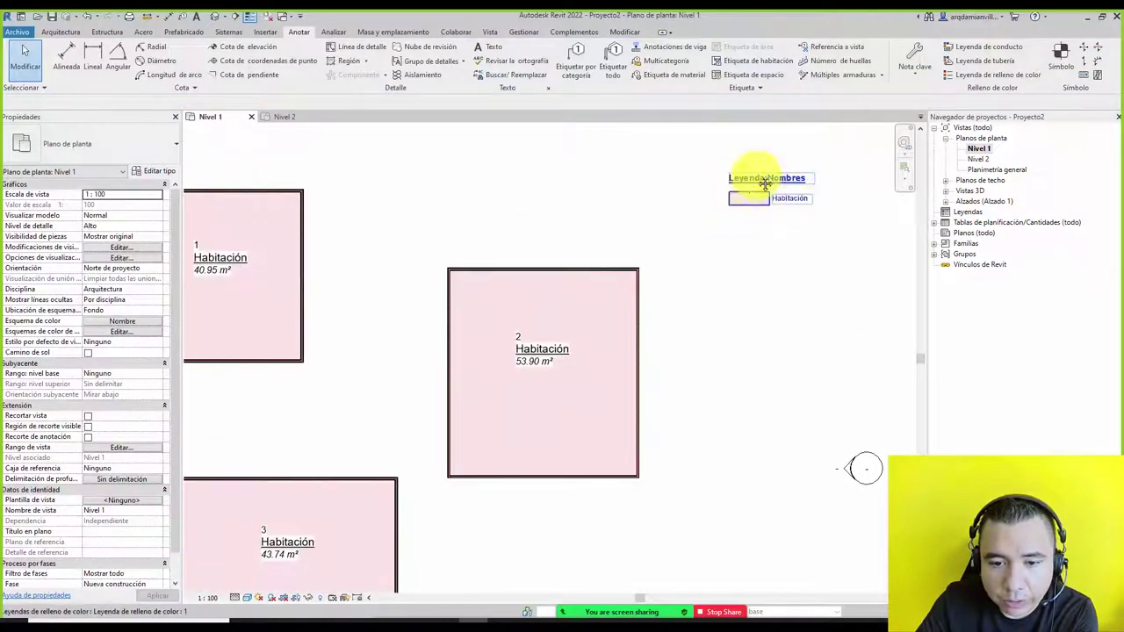
{"action": "scroll", "coordinate": [752, 171], "scroll_direction": "down", "scroll_amount": 2}
{"action": "scroll", "coordinate": [667, 237], "scroll_direction": "up", "scroll_amount": 2}
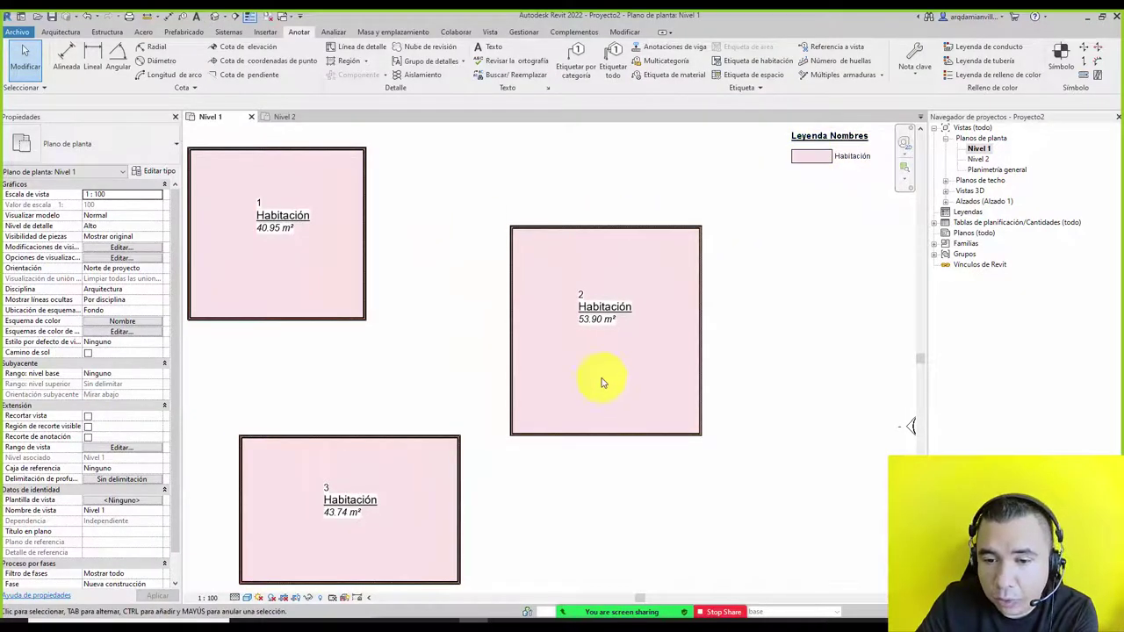
{"action": "left_click", "coordinate": [299, 217]}
{"action": "left_click", "coordinate": [297, 216]}
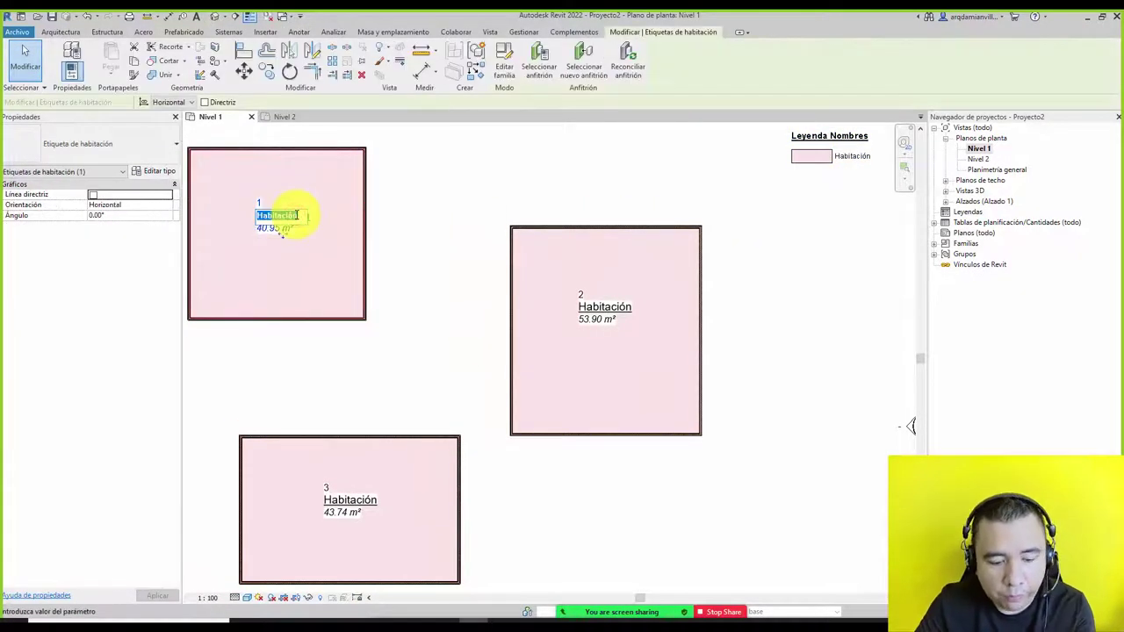
{"action": "type", "text": "SALA"}
{"action": "key", "text": "Return"}
{"action": "left_click", "coordinate": [416, 221]}
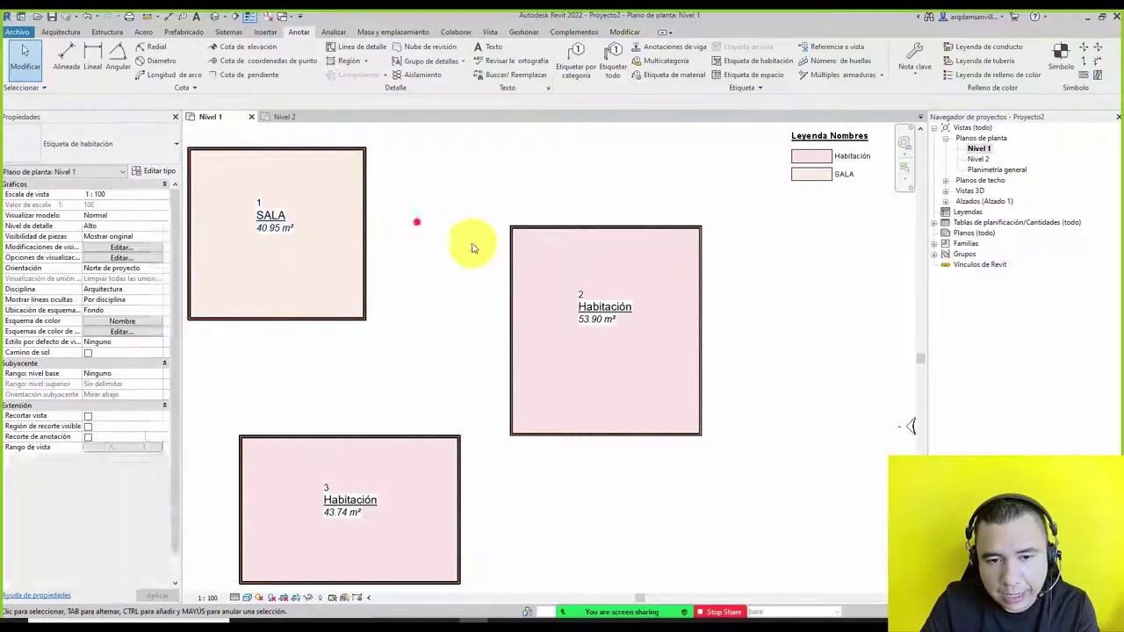
- Rename room 2 to COMEDOR and room 3 to RECAMARA
{"action": "double_click", "coordinate": [620, 307]}
{"action": "type", "text": "COMEDO"}
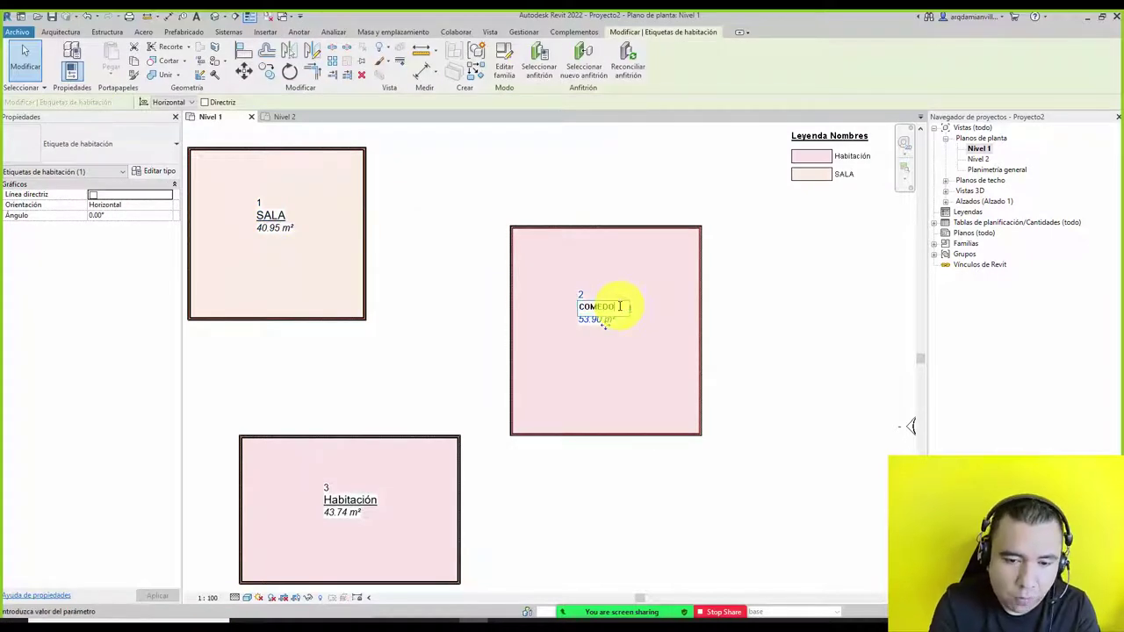
{"action": "type", "text": "R"}
{"action": "key", "text": "Return"}
{"action": "left_click", "coordinate": [409, 334]}
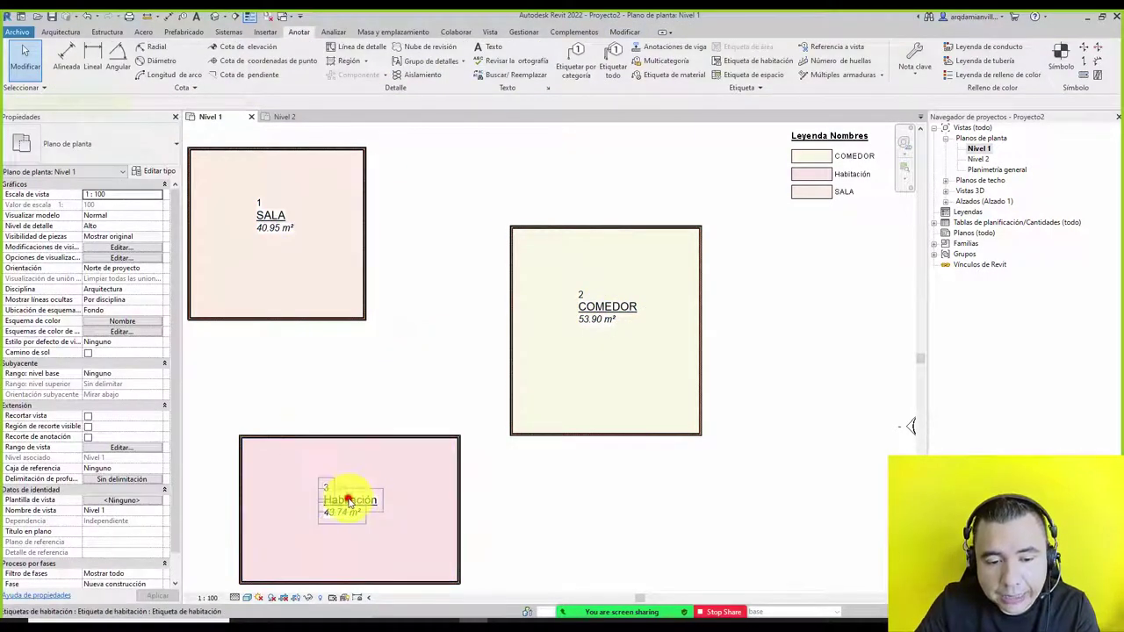
{"action": "double_click", "coordinate": [349, 500]}
{"action": "type", "text": "RECAMAR"}
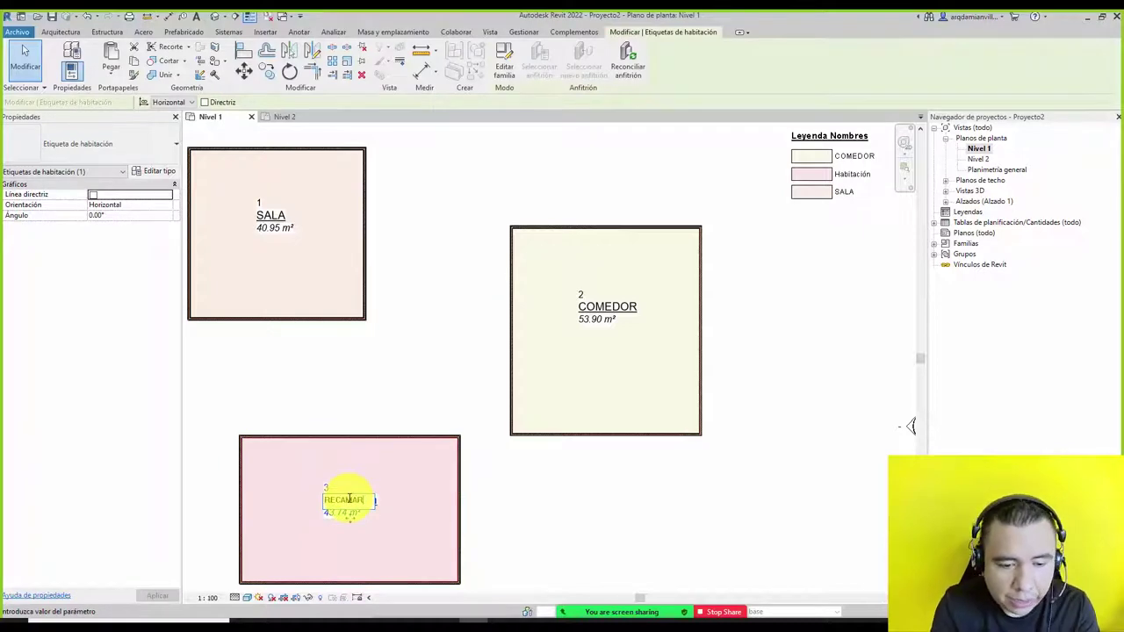
{"action": "type", "text": "A"}
{"action": "key", "text": "Return"}
{"action": "left_click", "coordinate": [616, 193]}
{"action": "scroll", "coordinate": [539, 289], "scroll_direction": "down", "scroll_amount": 1}
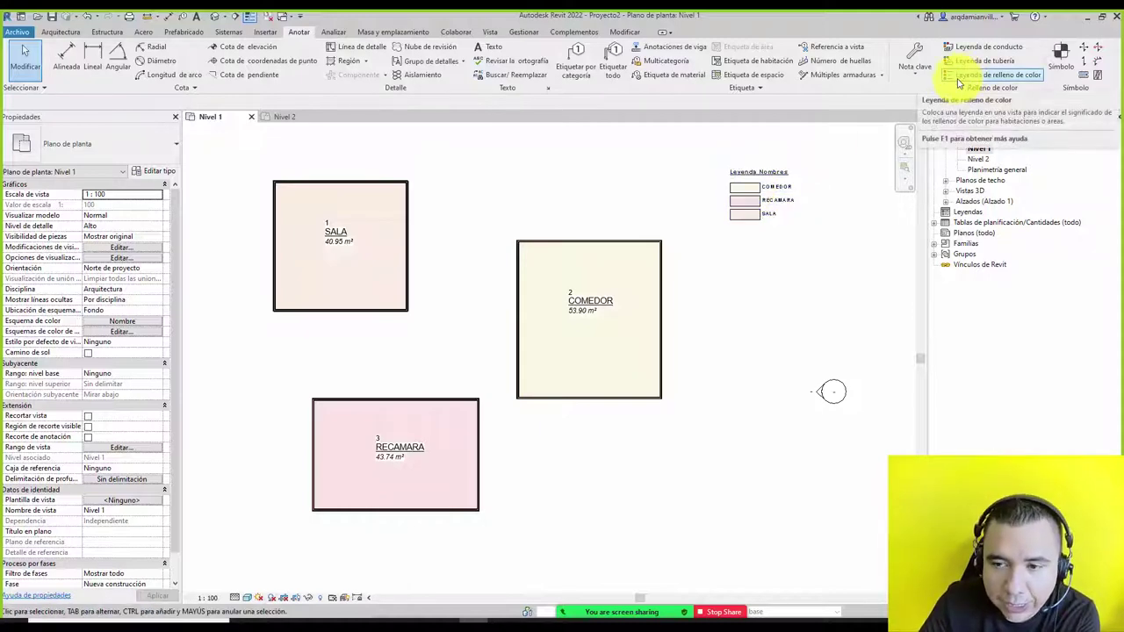
{"action": "left_click", "coordinate": [767, 199]}
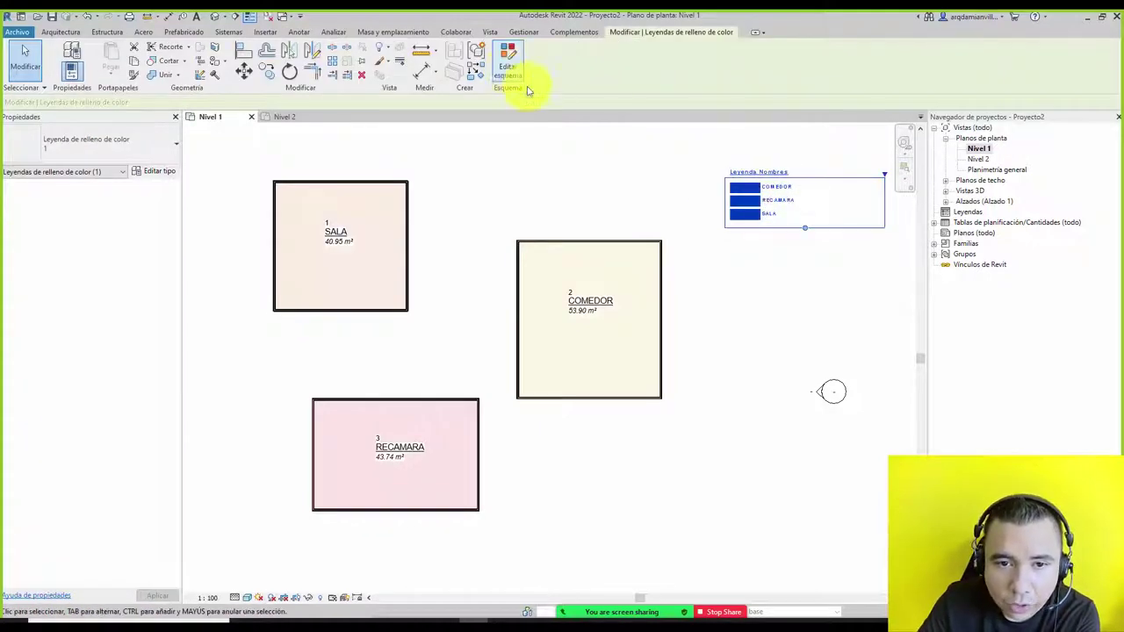
{"action": "left_click", "coordinate": [740, 251]}
{"action": "left_click", "coordinate": [731, 219]}
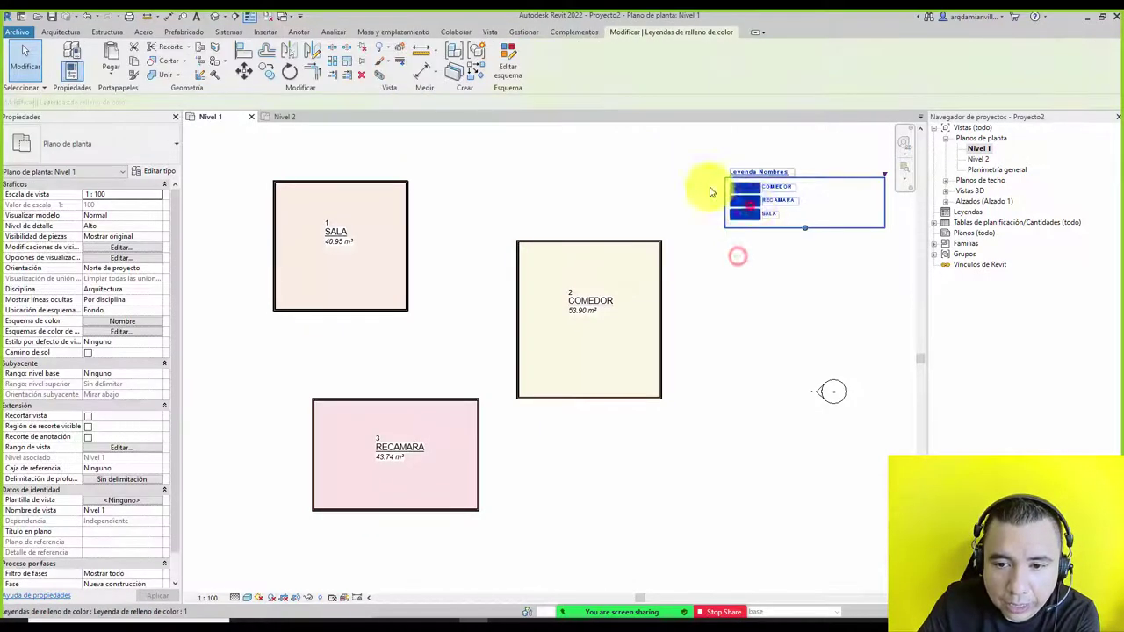
{"action": "left_click", "coordinate": [511, 63]}
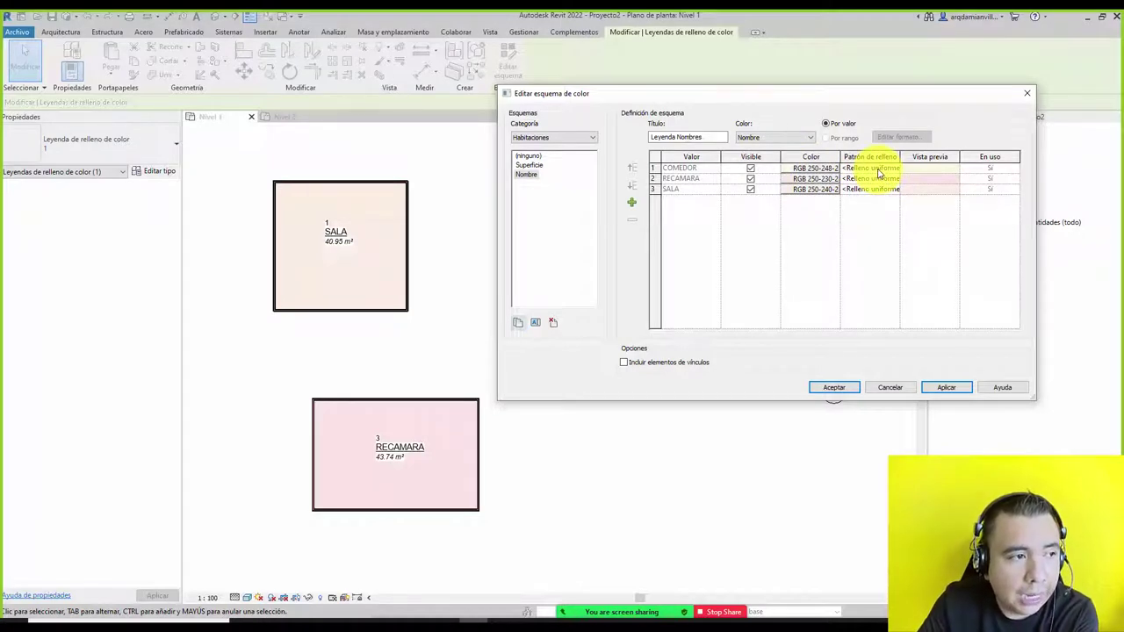
{"action": "left_click", "coordinate": [892, 169]}
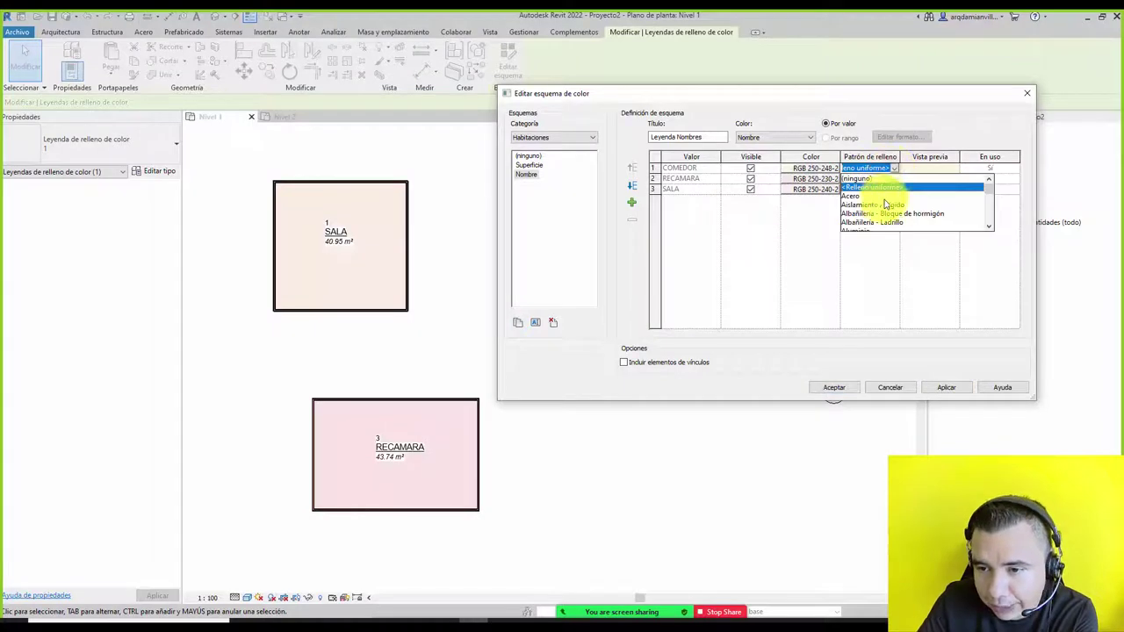
{"action": "scroll", "coordinate": [877, 204], "scroll_direction": "down", "scroll_amount": 2}
{"action": "scroll", "coordinate": [877, 202], "scroll_direction": "down", "scroll_amount": 2}
{"action": "scroll", "coordinate": [876, 200], "scroll_direction": "up", "scroll_amount": 3}
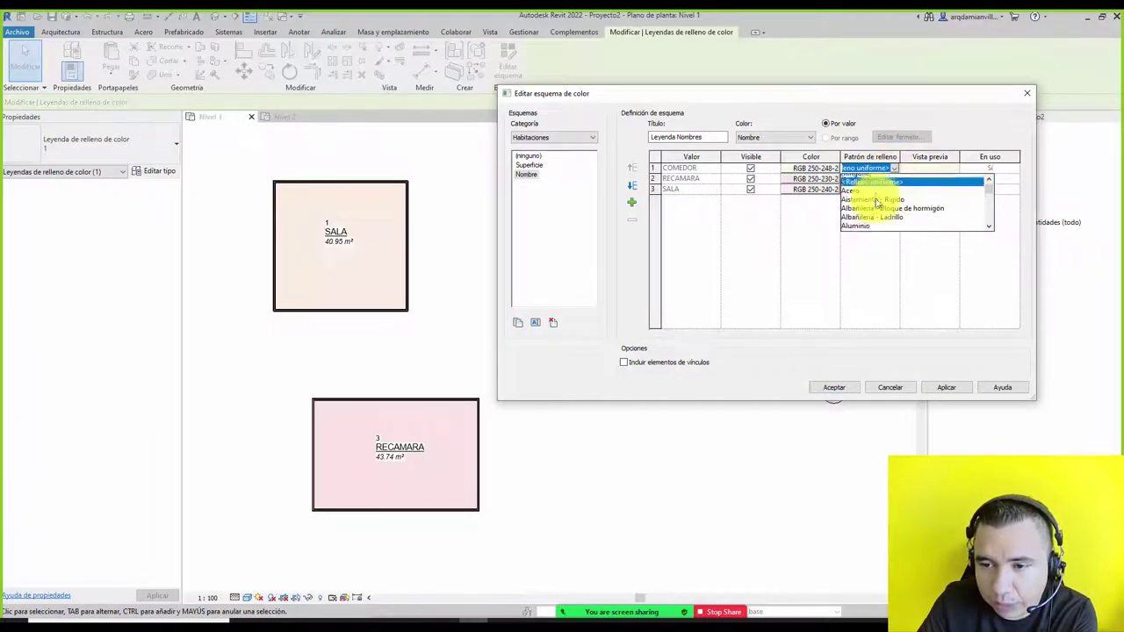
{"action": "scroll", "coordinate": [875, 195], "scroll_direction": "down", "scroll_amount": 1}
{"action": "scroll", "coordinate": [874, 195], "scroll_direction": "down", "scroll_amount": 3}
{"action": "scroll", "coordinate": [872, 197], "scroll_direction": "down", "scroll_amount": 2}
{"action": "scroll", "coordinate": [869, 198], "scroll_direction": "up", "scroll_amount": 3}
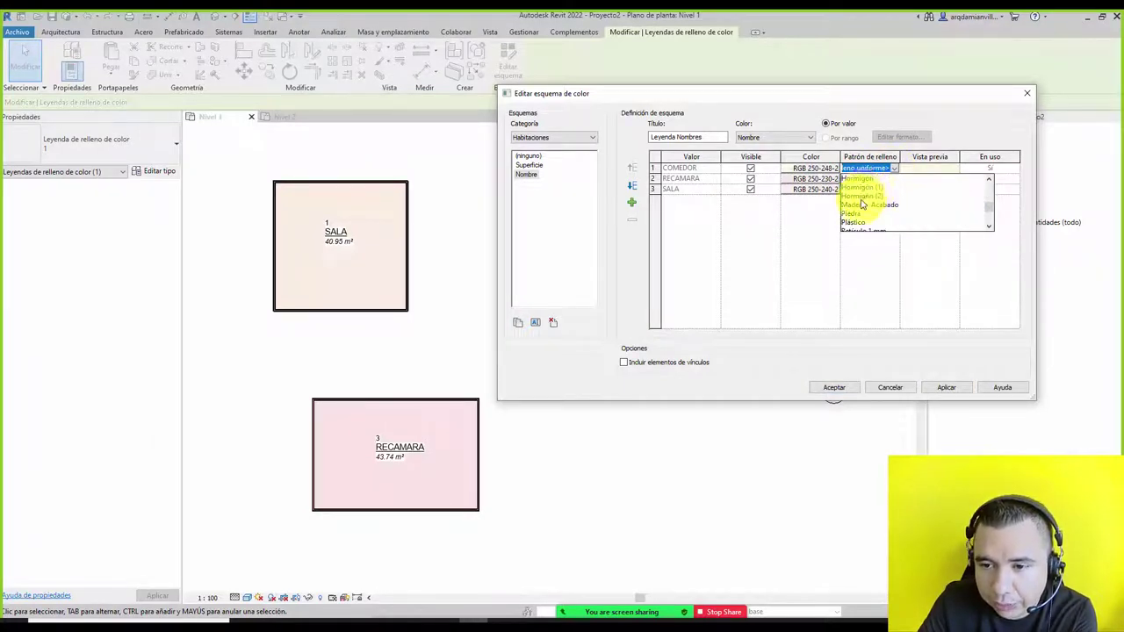
{"action": "scroll", "coordinate": [863, 202], "scroll_direction": "up", "scroll_amount": 1}
{"action": "left_click", "coordinate": [792, 241]}
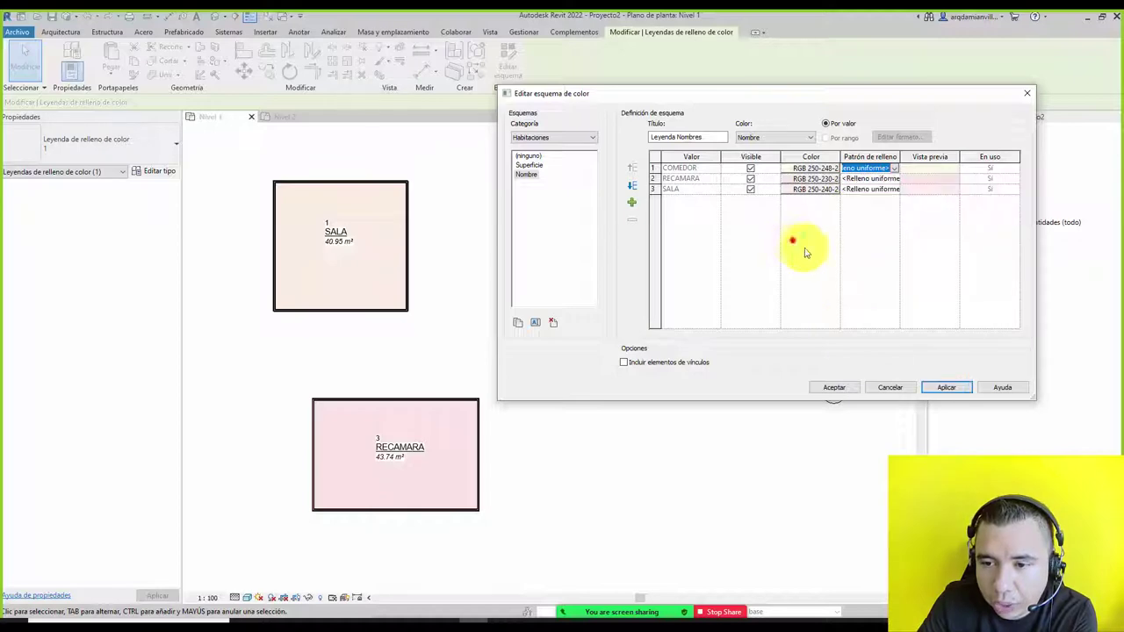
{"action": "left_click", "coordinate": [847, 392]}
{"action": "left_click", "coordinate": [518, 32]}
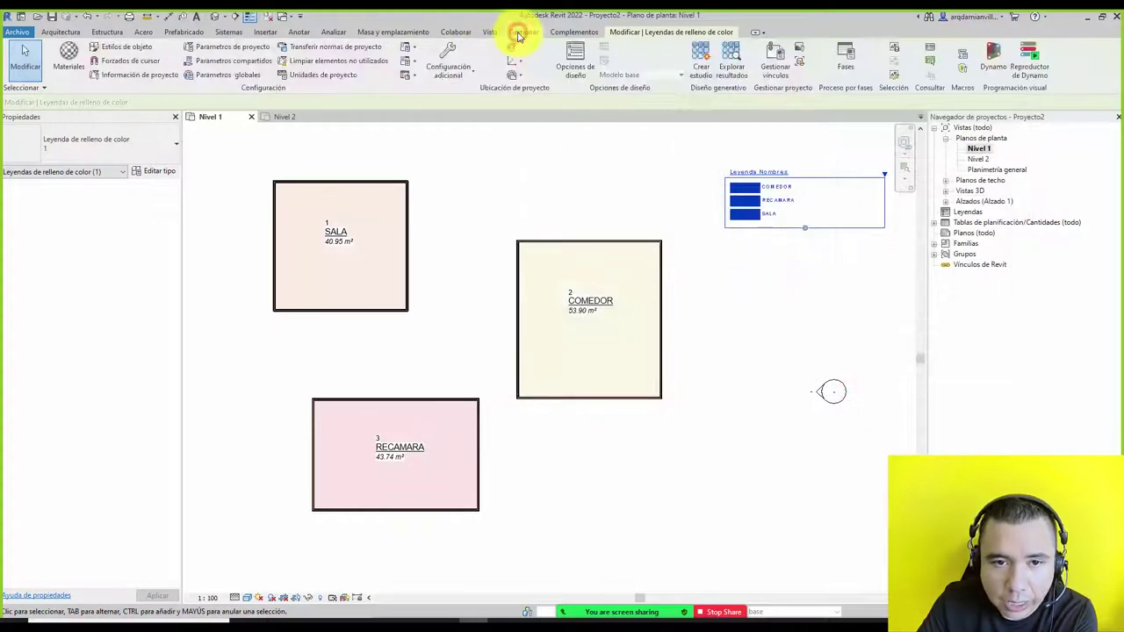
{"action": "left_click", "coordinate": [457, 74]}
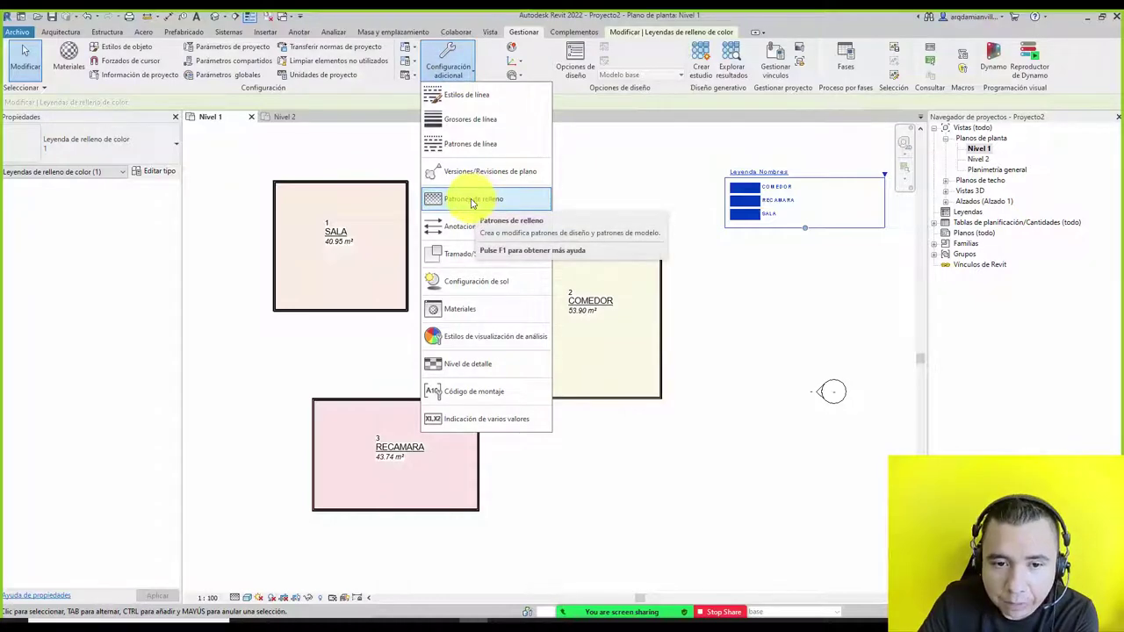
{"action": "left_click", "coordinate": [472, 200]}
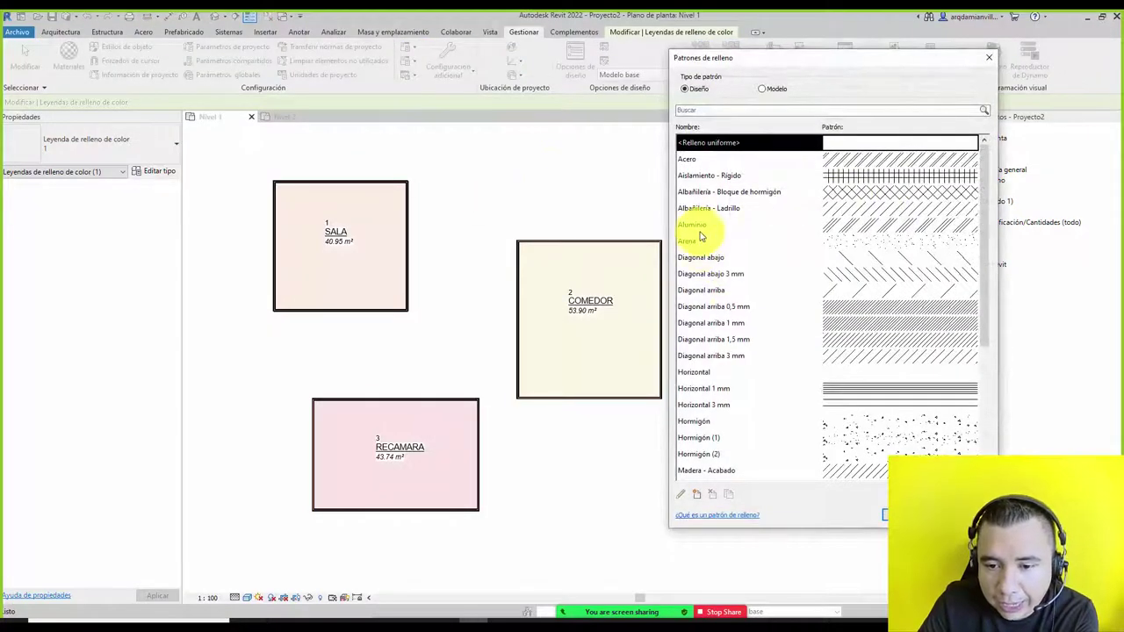
{"action": "scroll", "coordinate": [700, 235], "scroll_direction": "down", "scroll_amount": 5}
{"action": "scroll", "coordinate": [702, 233], "scroll_direction": "up", "scroll_amount": 5}
{"action": "key", "text": "Escape"}
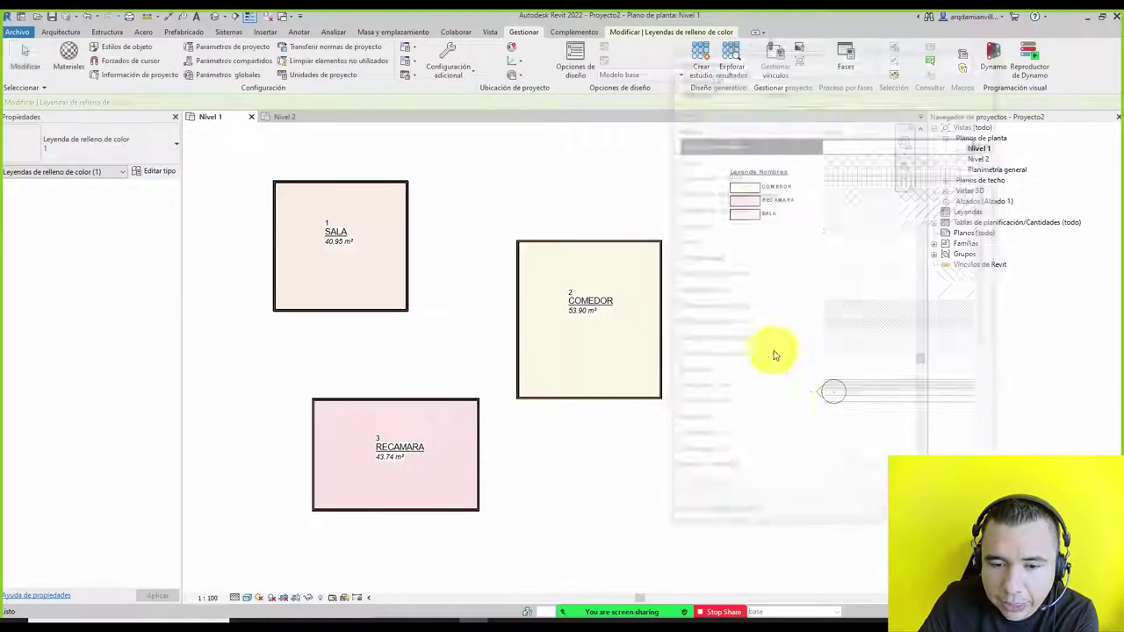
{"action": "left_click", "coordinate": [745, 201]}
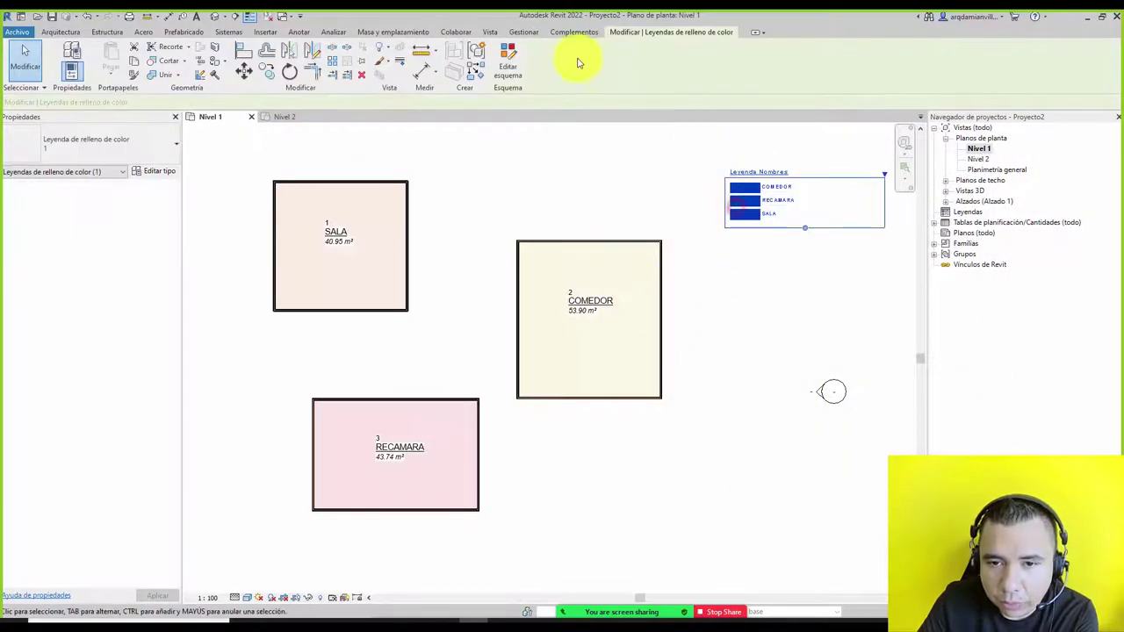
{"action": "left_click", "coordinate": [513, 62]}
{"action": "left_click", "coordinate": [891, 168]}
{"action": "scroll", "coordinate": [890, 201], "scroll_direction": "down", "scroll_amount": 3}
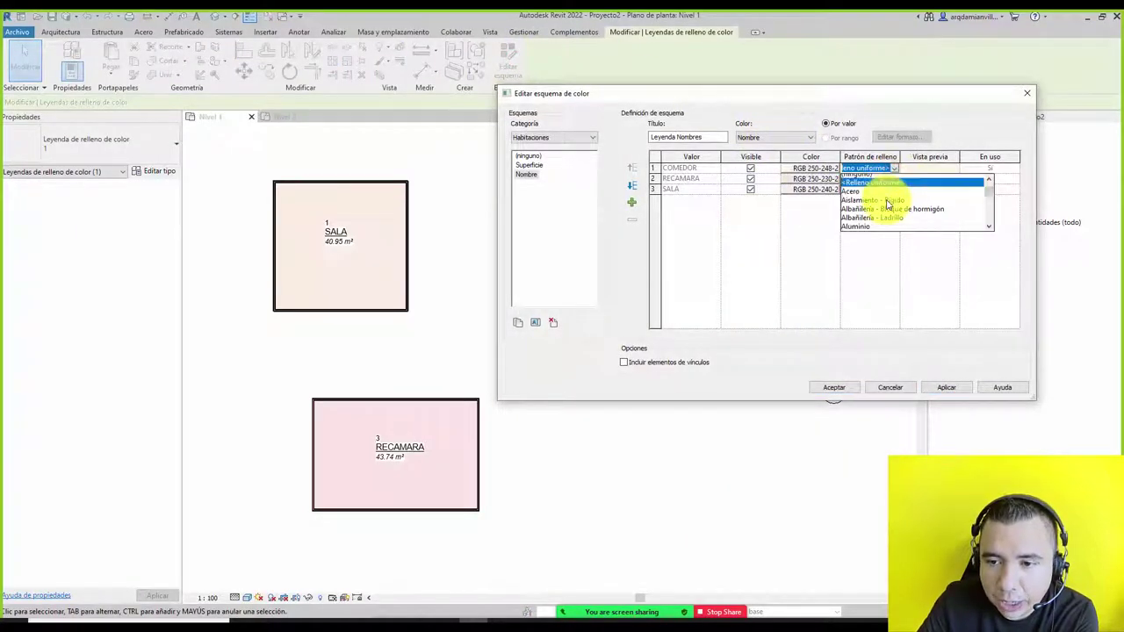
{"action": "scroll", "coordinate": [890, 201], "scroll_direction": "down", "scroll_amount": 3}
{"action": "scroll", "coordinate": [887, 204], "scroll_direction": "down", "scroll_amount": 3}
{"action": "scroll", "coordinate": [886, 203], "scroll_direction": "up", "scroll_amount": 5}
{"action": "scroll", "coordinate": [887, 204], "scroll_direction": "up", "scroll_amount": 5}
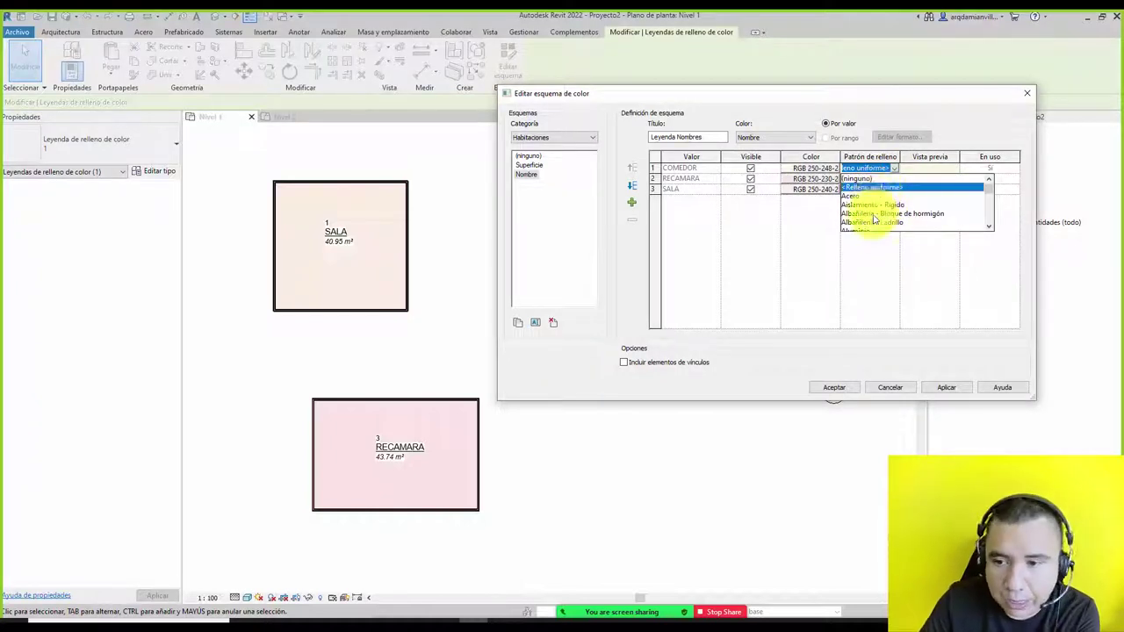
{"action": "left_click", "coordinate": [856, 269]}
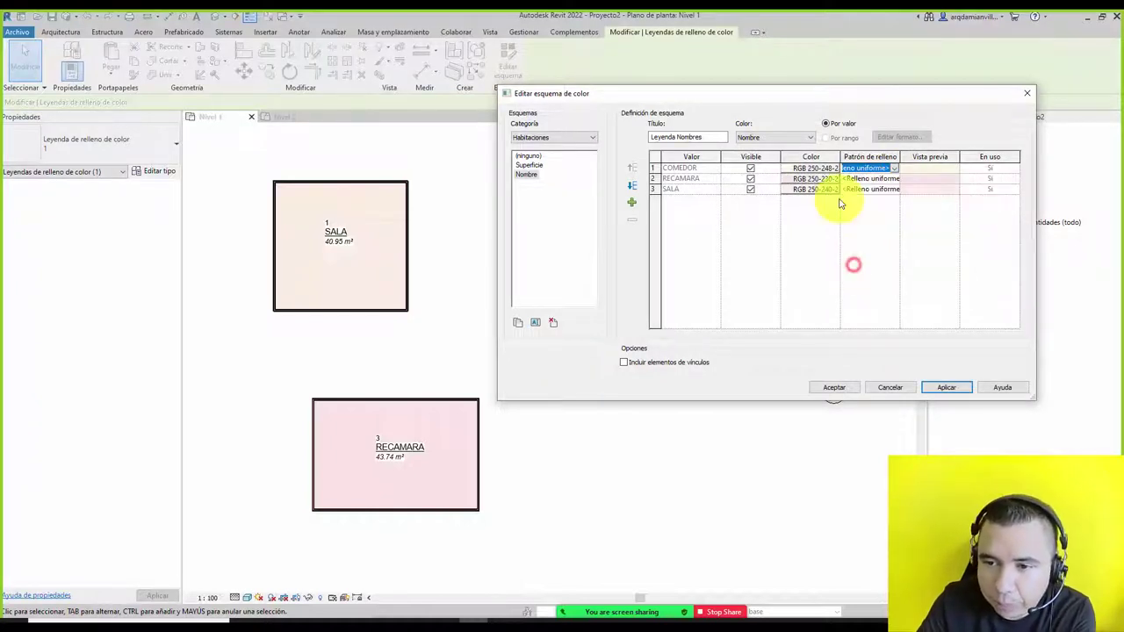
{"action": "left_click", "coordinate": [901, 389]}
{"action": "left_click", "coordinate": [506, 215]}
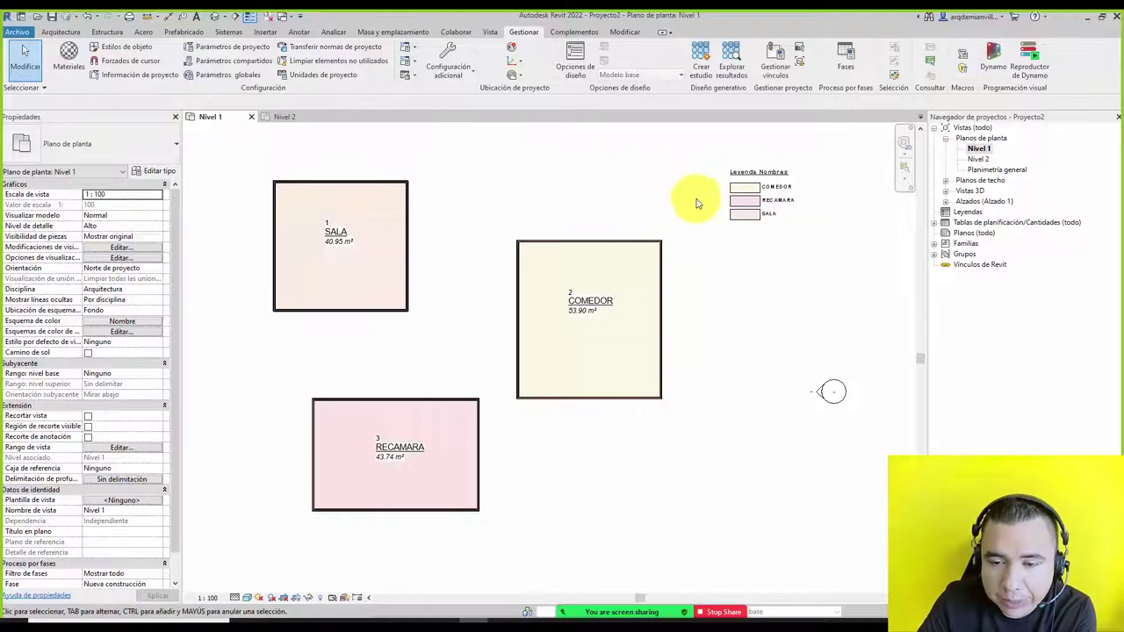
- Undo the colour scheme, legend and room name changes with Ctrl+Z, leaving empty enclosures
{"action": "middle_click_drag", "start_coordinate": [647, 272], "coordinate": [613, 265]}
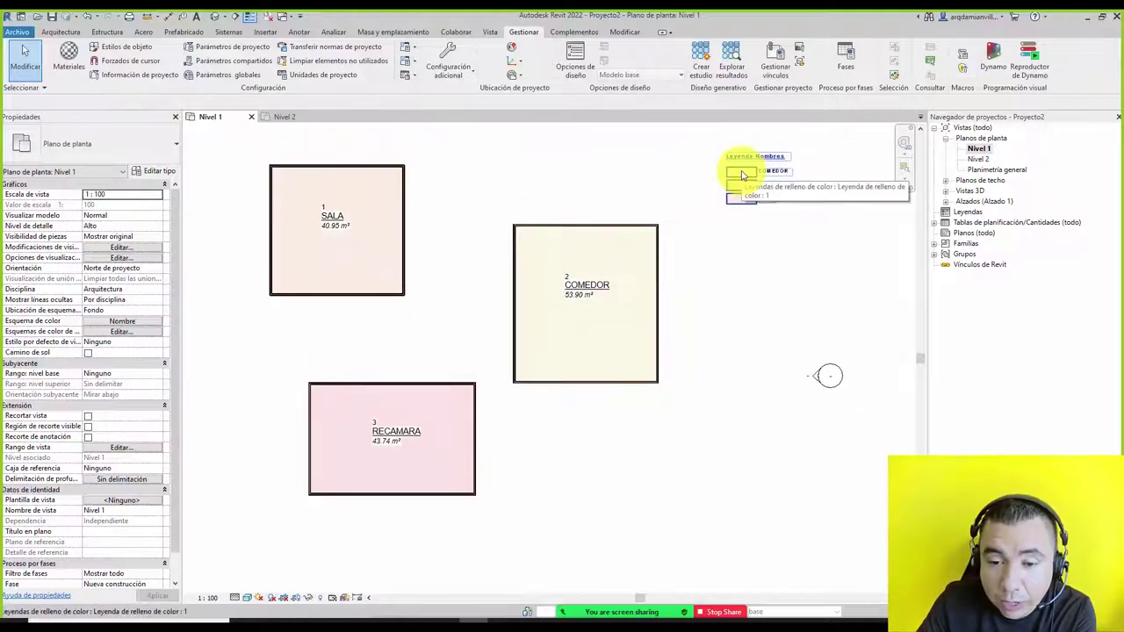
{"action": "key", "text": "ctrl+z"}
{"action": "key", "text": "ctrl+z"}
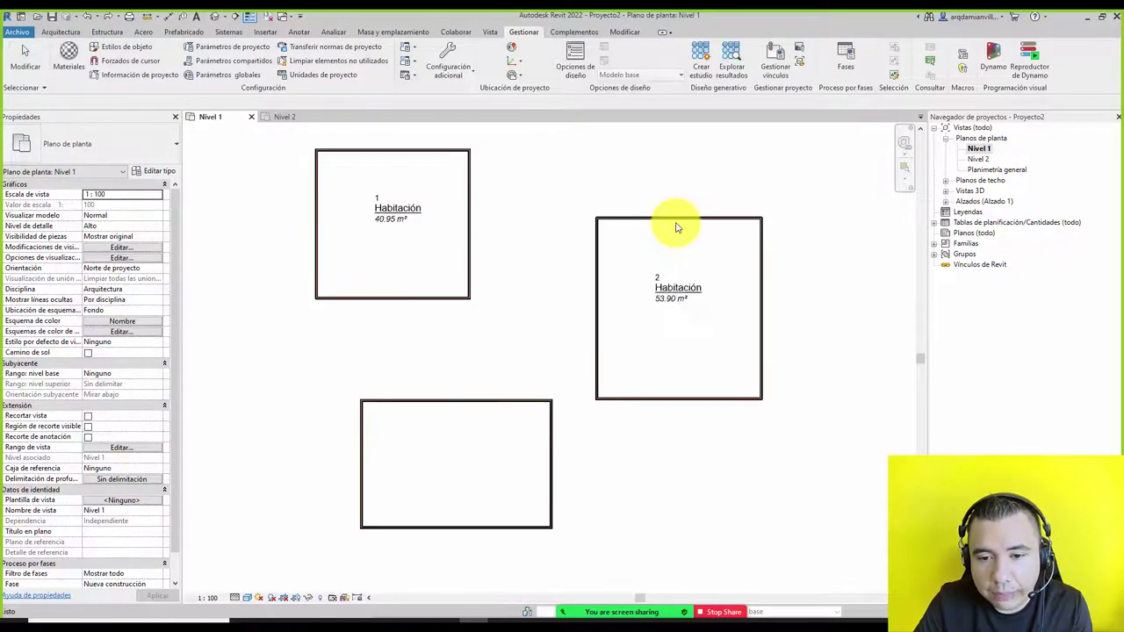
{"action": "key", "text": "ctrl+z"}
{"action": "key", "text": "ctrl+z"}
{"action": "scroll", "coordinate": [557, 246], "scroll_direction": "down", "scroll_amount": 2}
{"action": "scroll", "coordinate": [635, 213], "scroll_direction": "down", "scroll_amount": 1}
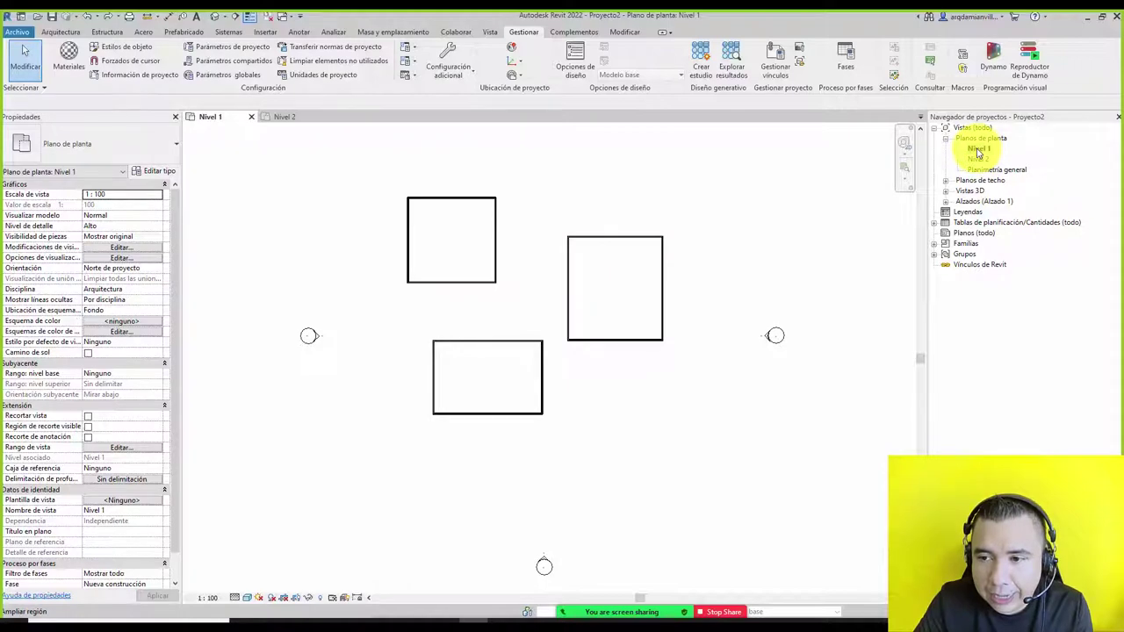
- Duplicate Nivel 1 with detailing and rename the copy Nivel 1 HABITACIONES
{"action": "right_click", "coordinate": [978, 151]}
{"action": "mouse_move", "coordinate": [976, 241]}
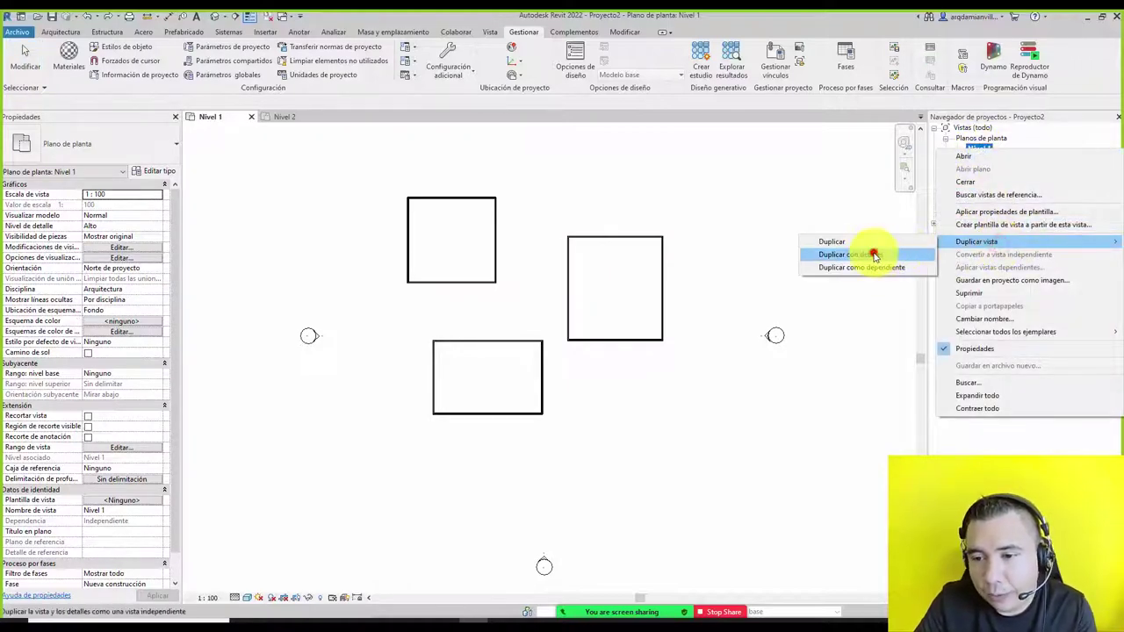
{"action": "left_click", "coordinate": [875, 256]}
{"action": "right_click", "coordinate": [992, 158]}
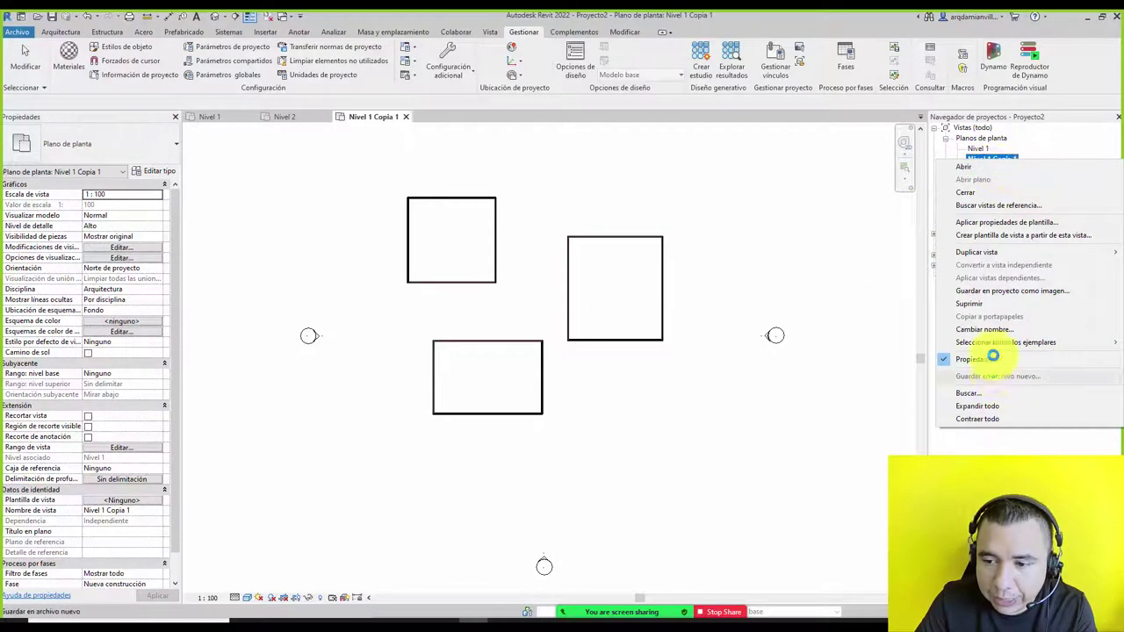
{"action": "left_click", "coordinate": [983, 330]}
{"action": "type", "text": "Nivel 1 HABITACIONES"}
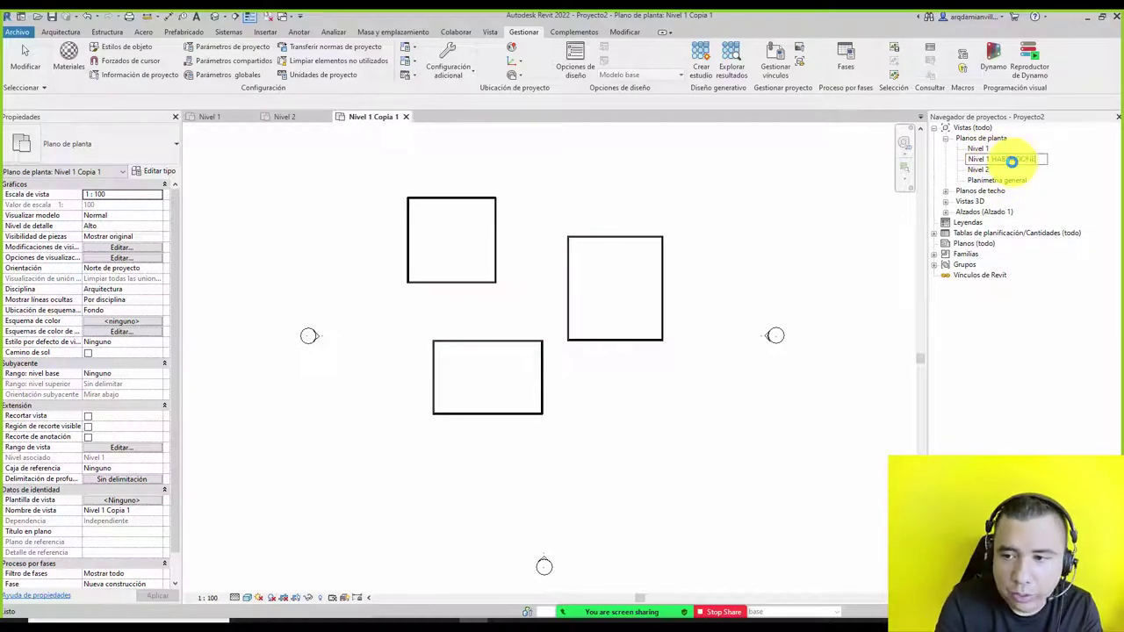
{"action": "key", "text": "Return"}
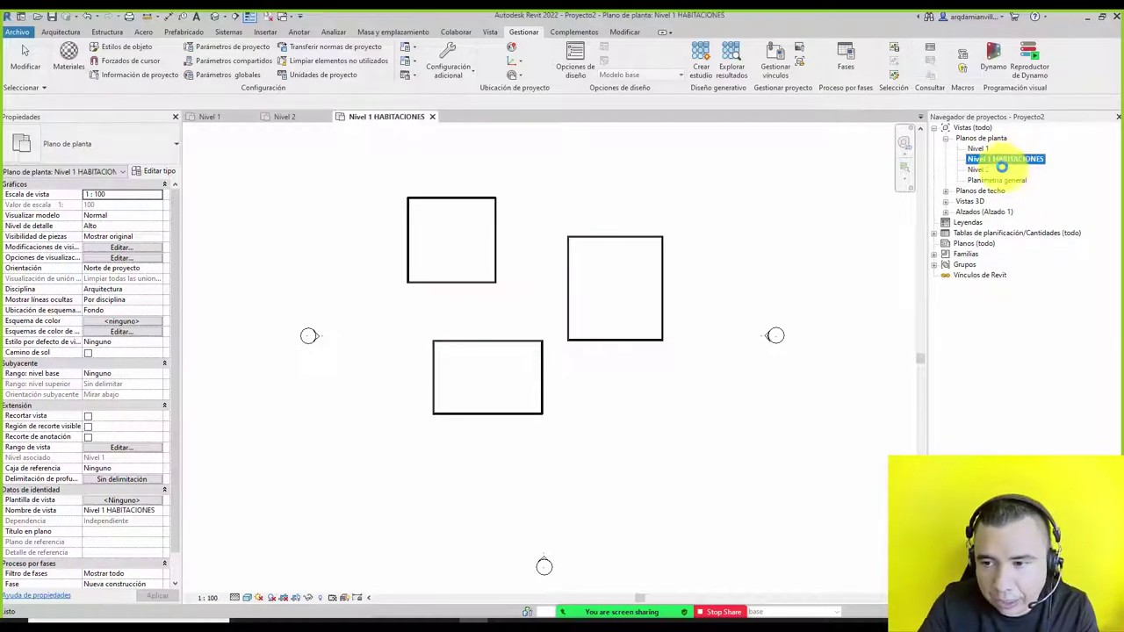
- Rename the view to Nivel 1 HABITACIONES POR NOMBRE
{"action": "right_click", "coordinate": [1000, 162]}
{"action": "left_click", "coordinate": [830, 203]}
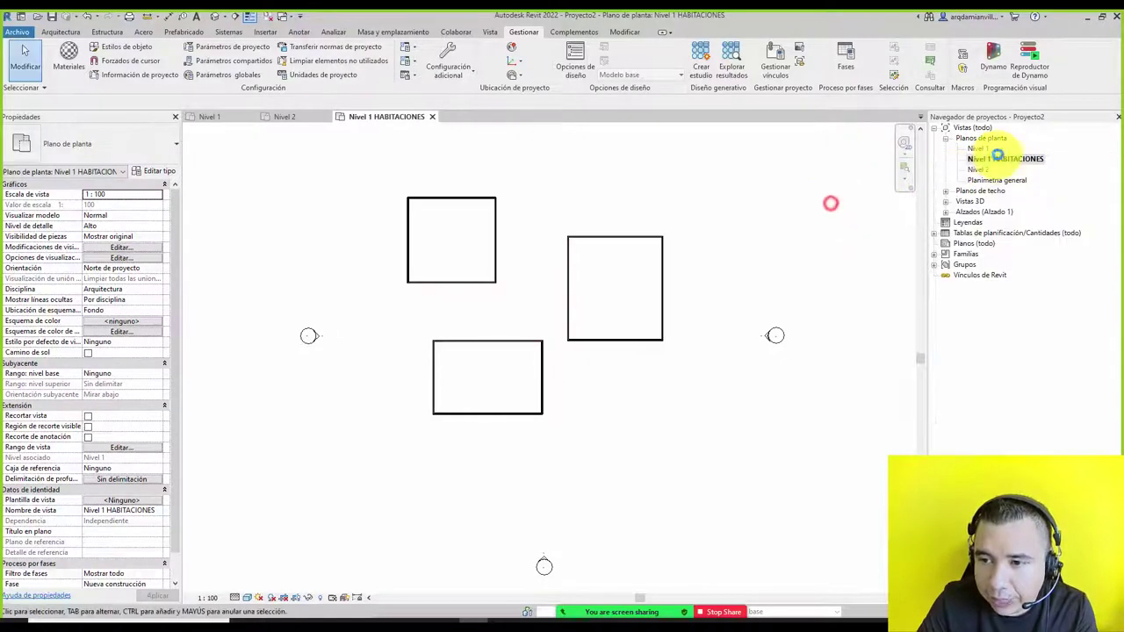
{"action": "right_click", "coordinate": [1000, 158]}
{"action": "left_click", "coordinate": [998, 324]}
{"action": "type", "text": "Nivel 1 HABITACIONES NOMBRE"}
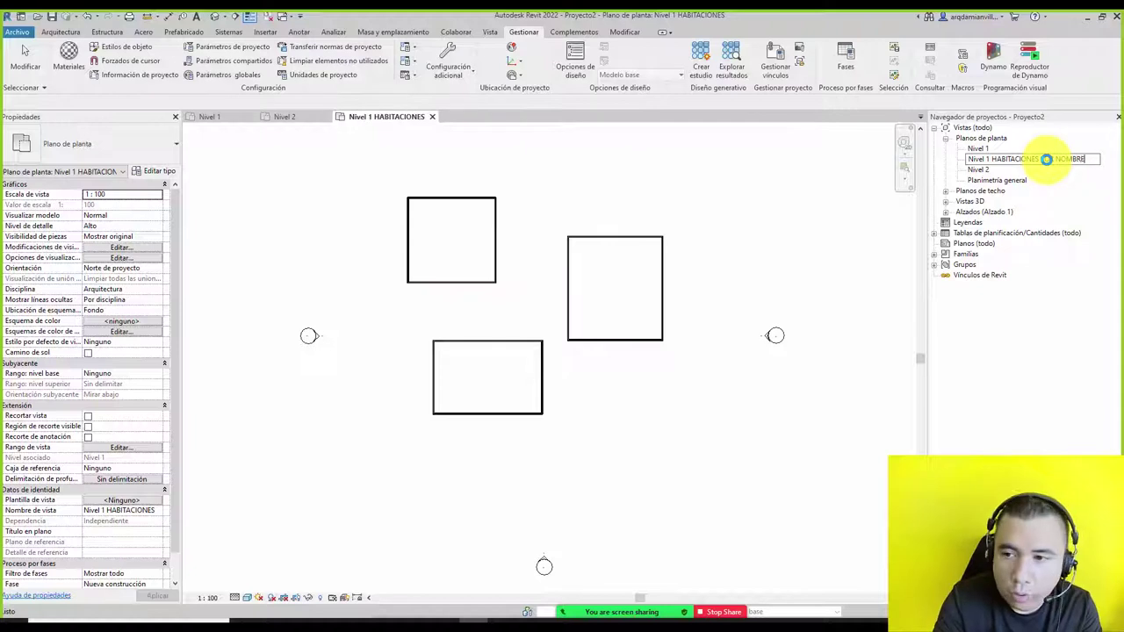
{"action": "key", "text": "Return"}
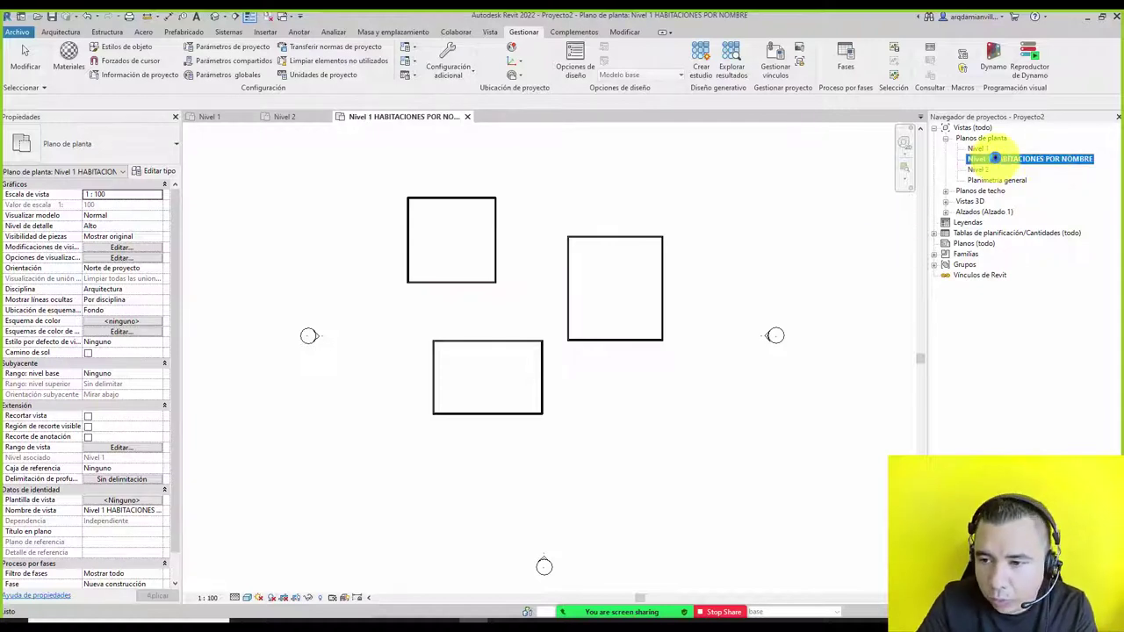
- Duplicate the POR NOMBRE view and rename the copy Nivel 1 HABITACIONES POR SUPERFICIE
{"action": "right_click", "coordinate": [995, 158]}
{"action": "left_click", "coordinate": [909, 261]}
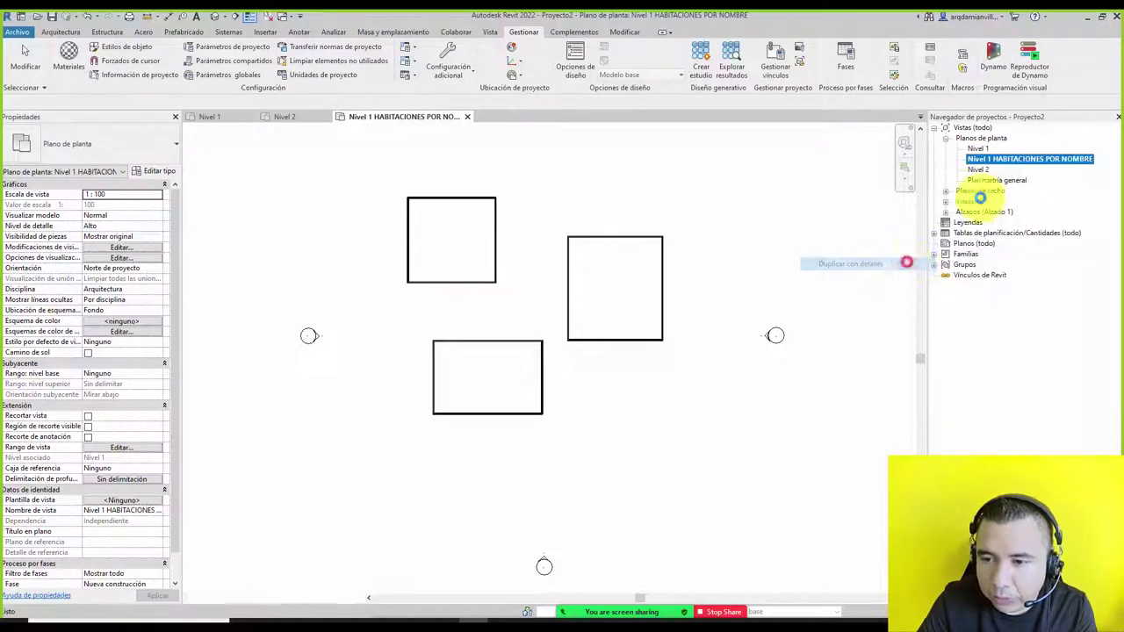
{"action": "right_click", "coordinate": [1014, 169]}
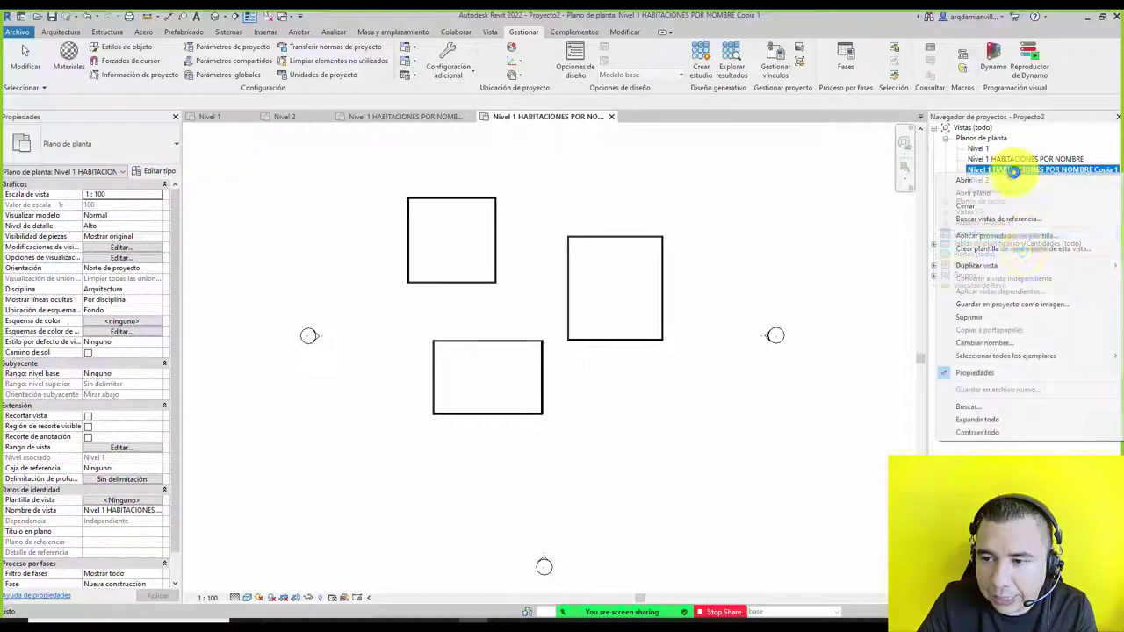
{"action": "left_click", "coordinate": [1001, 340]}
{"action": "left_click", "coordinate": [1060, 169]}
{"action": "left_click_drag", "start_coordinate": [1106, 169], "coordinate": [1084, 168]}
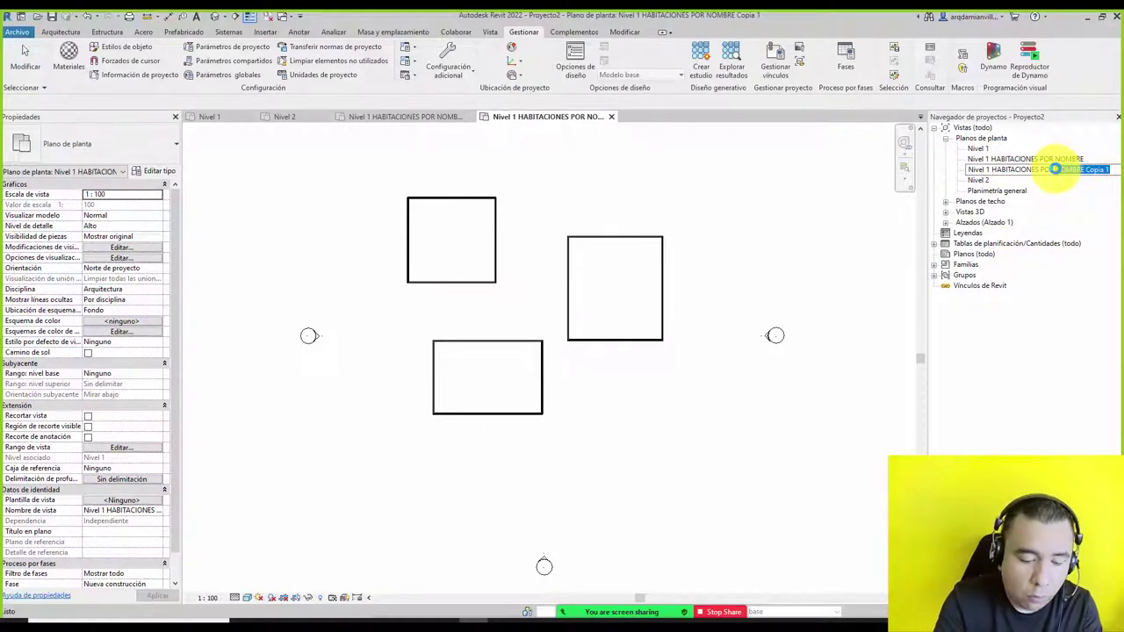
{"action": "type", "text": "IE"}
{"action": "key", "text": "Return"}
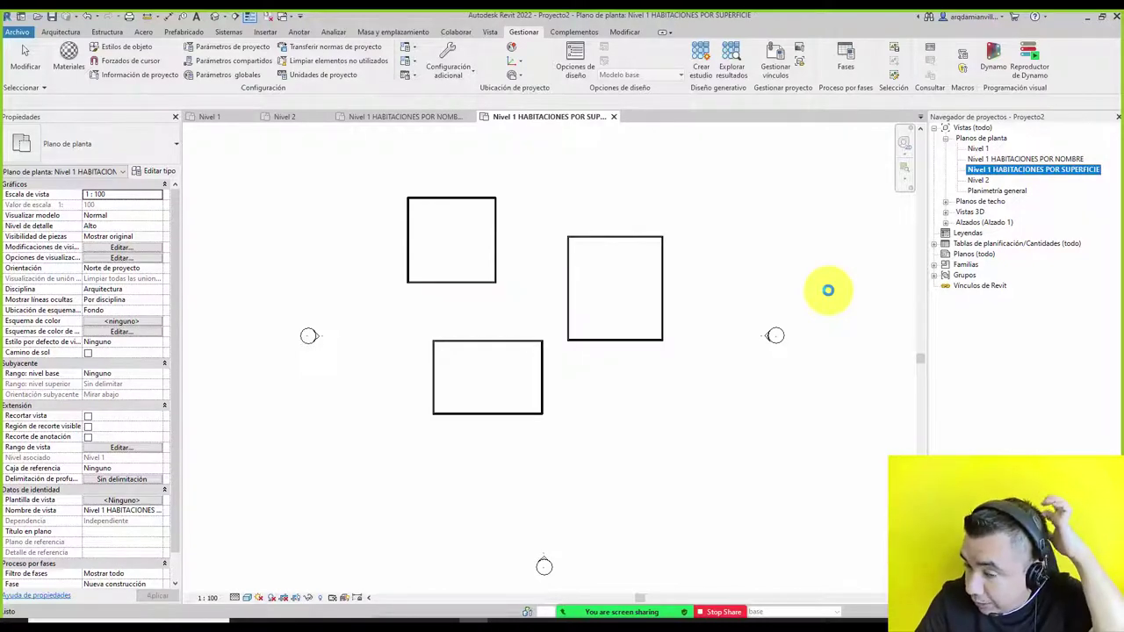
{"action": "double_click", "coordinate": [973, 148]}
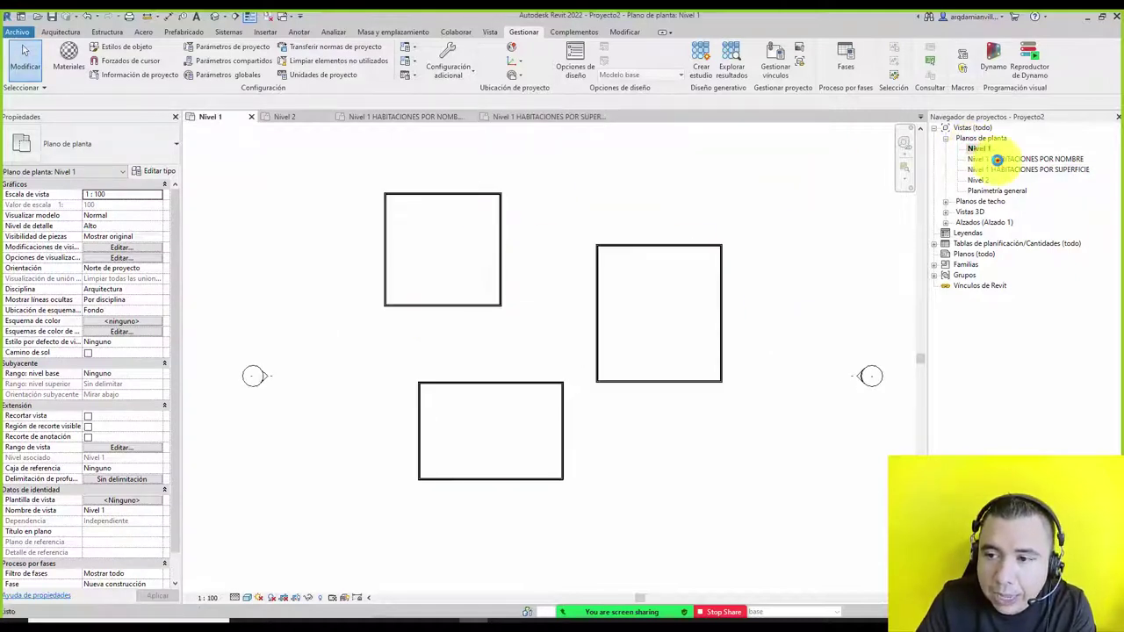
- In the POR NOMBRE view, place a room in each of the three rectangles
{"action": "double_click", "coordinate": [997, 159]}
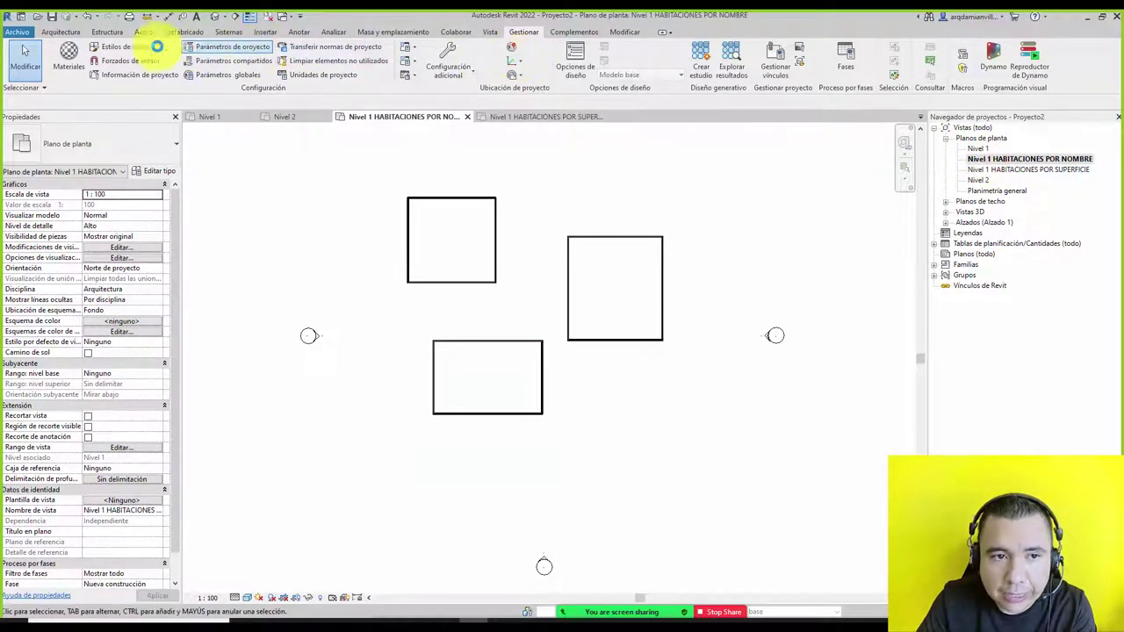
{"action": "left_click", "coordinate": [66, 32]}
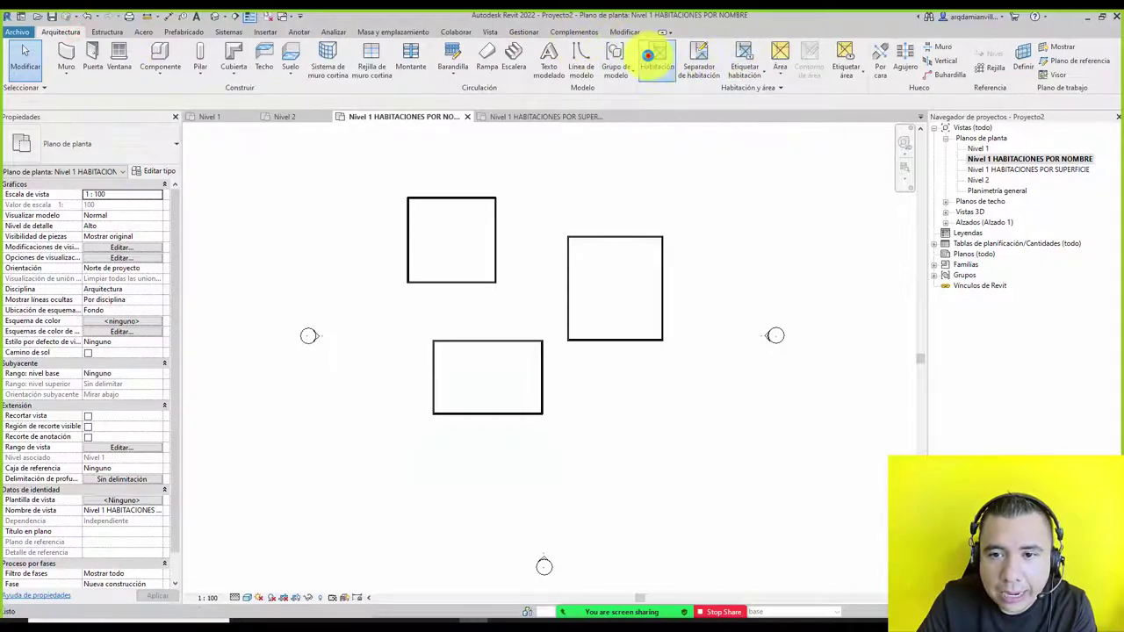
{"action": "left_click", "coordinate": [657, 54]}
{"action": "left_click", "coordinate": [450, 234]}
{"action": "left_click", "coordinate": [477, 368]}
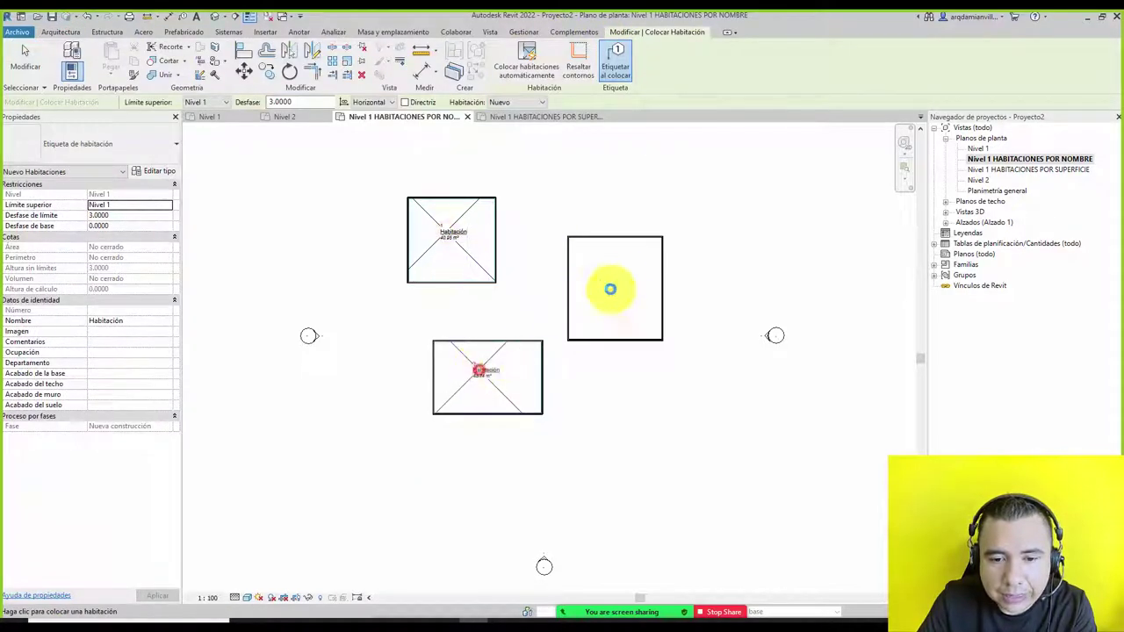
{"action": "left_click", "coordinate": [617, 275]}
{"action": "left_click", "coordinate": [348, 189]}
{"action": "left_click", "coordinate": [31, 63]}
{"action": "scroll", "coordinate": [432, 214], "scroll_direction": "up", "scroll_amount": 3}
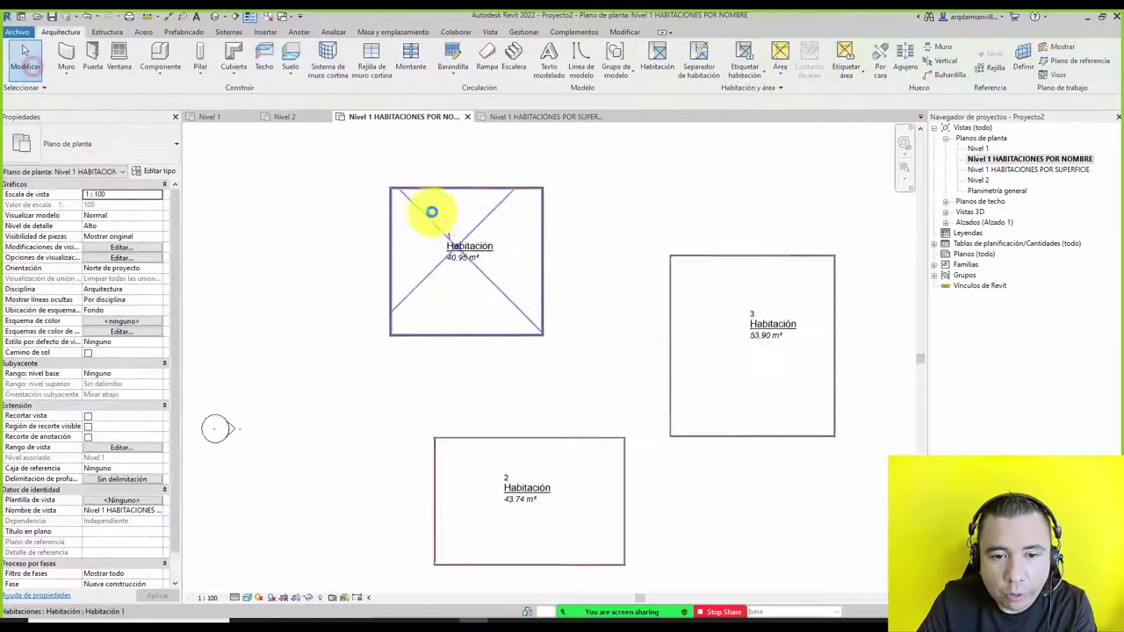
{"action": "scroll", "coordinate": [477, 258], "scroll_direction": "up", "scroll_amount": 3}
- Rename the top room SALA and the right room COMEDOR
{"action": "left_click", "coordinate": [485, 257]}
{"action": "type", "text": "SA"}
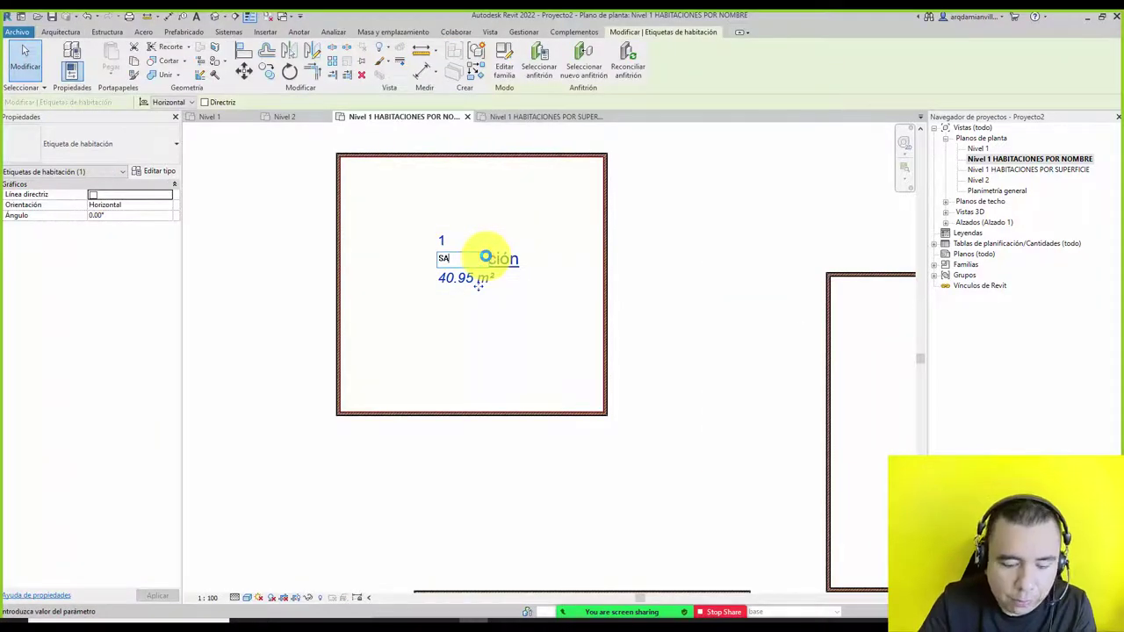
{"action": "type", "text": "LA"}
{"action": "key", "text": "Return"}
{"action": "scroll", "coordinate": [486, 256], "scroll_direction": "down", "scroll_amount": 1}
{"action": "scroll", "coordinate": [524, 295], "scroll_direction": "down", "scroll_amount": 1}
{"action": "left_click", "coordinate": [755, 297]}
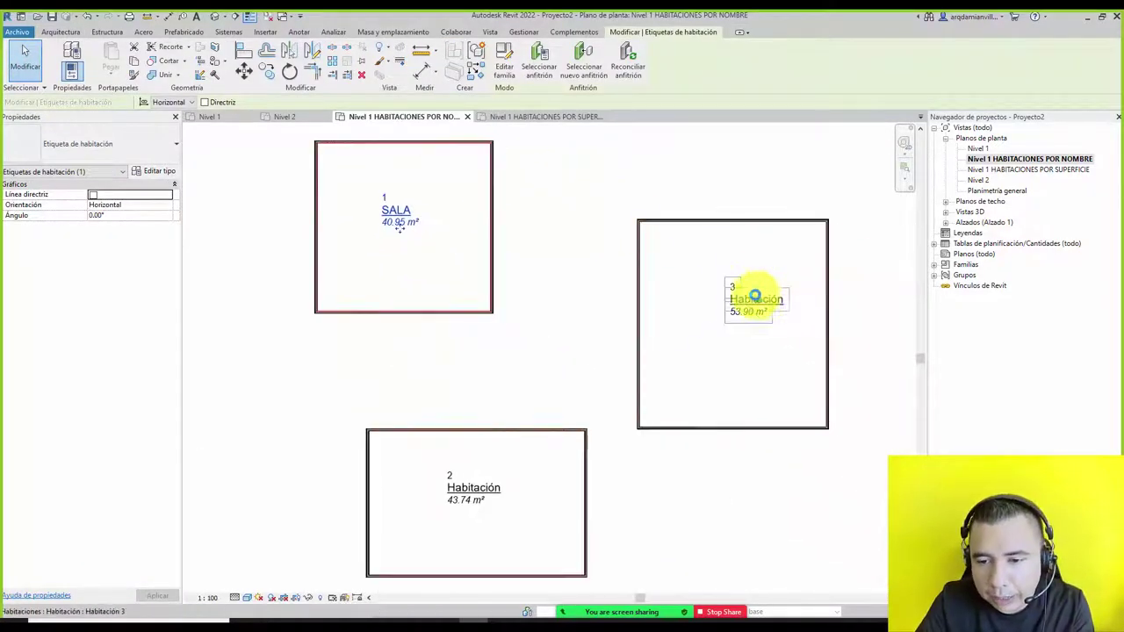
{"action": "left_click", "coordinate": [755, 298]}
{"action": "type", "text": "COMEDOR"}
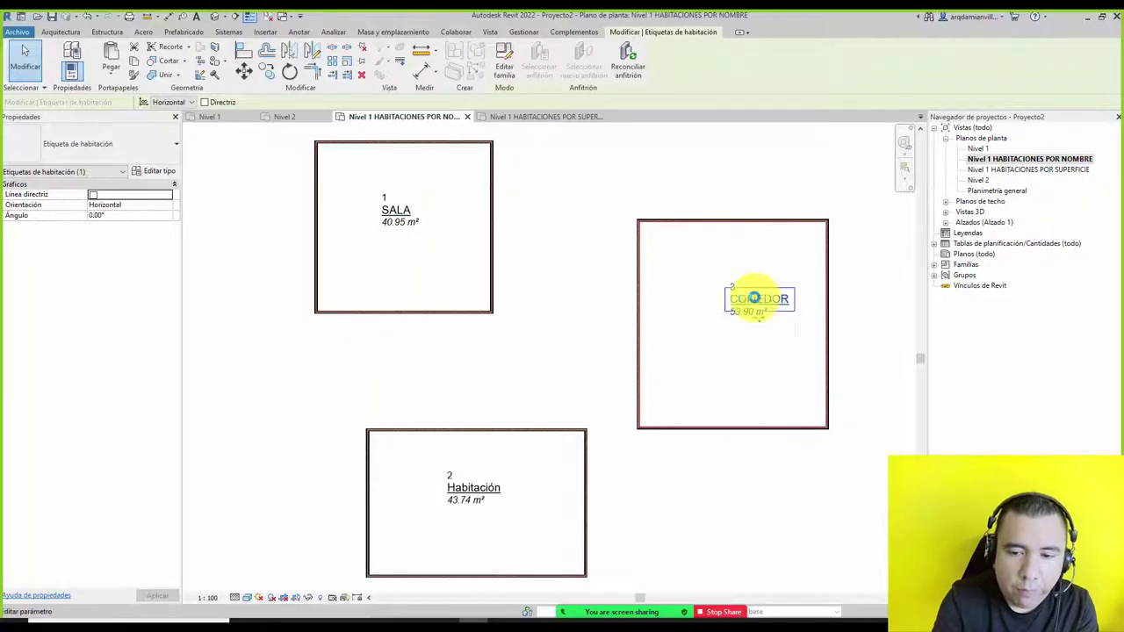
{"action": "key", "text": "Return"}
- Rename the bottom room COCINA
{"action": "left_click", "coordinate": [609, 342]}
{"action": "left_click", "coordinate": [476, 486]}
{"action": "left_click", "coordinate": [484, 487]}
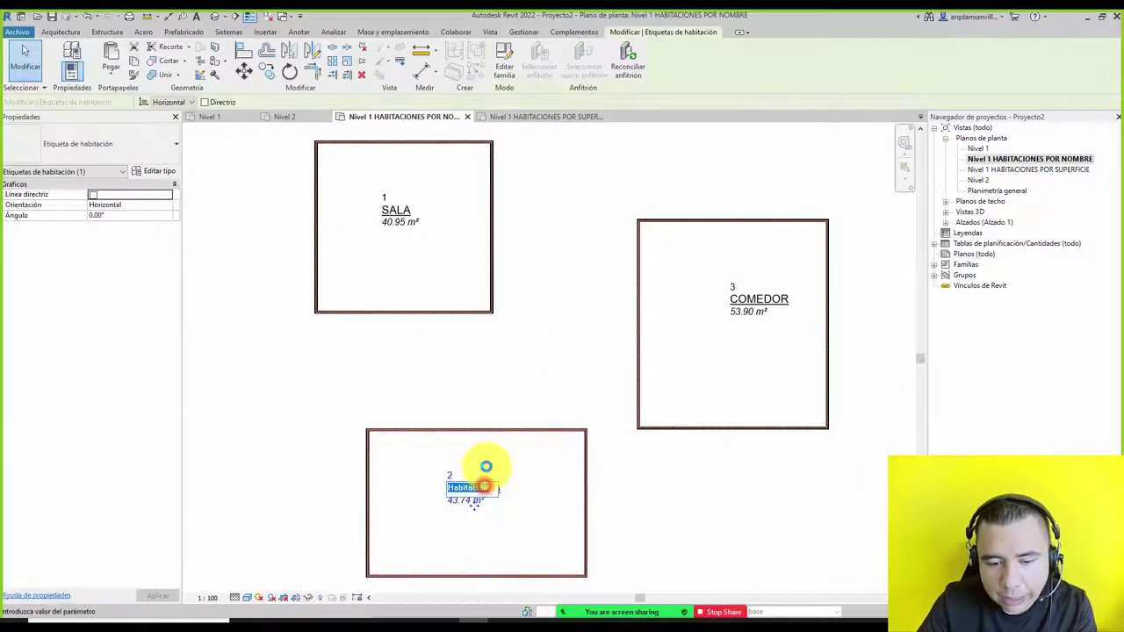
{"action": "type", "text": "COCINA"}
{"action": "key", "text": "Return"}
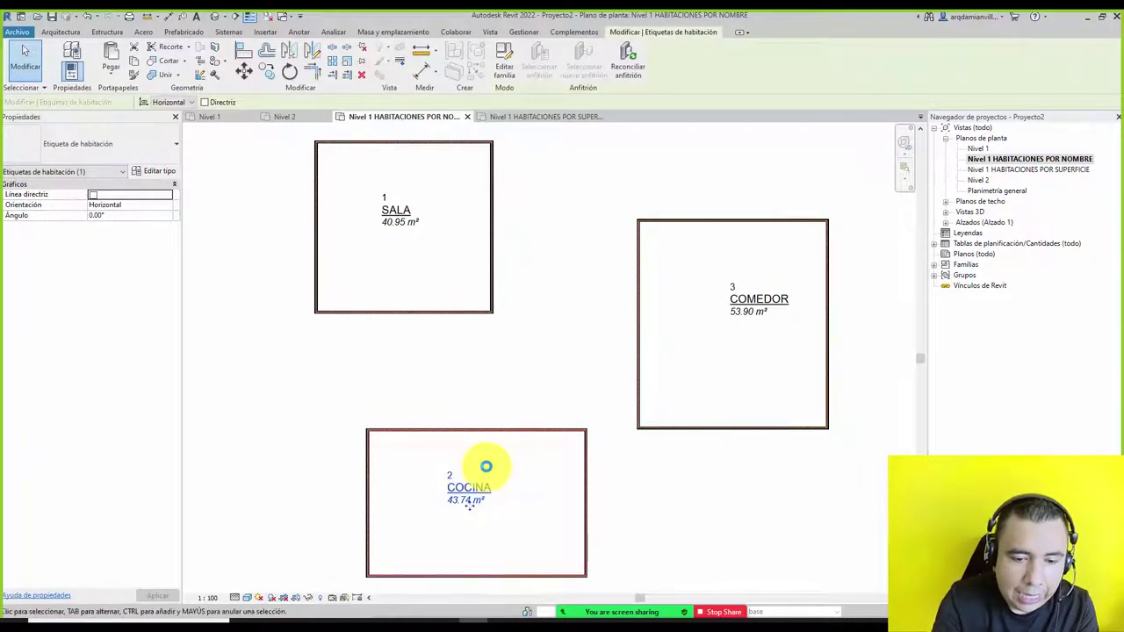
{"action": "left_click", "coordinate": [556, 359]}
- Add a Nombre-scheme colour fill legend right of the rooms, then open the POR SUPERFICIE view
{"action": "scroll", "coordinate": [773, 201], "scroll_direction": "down", "scroll_amount": 3}
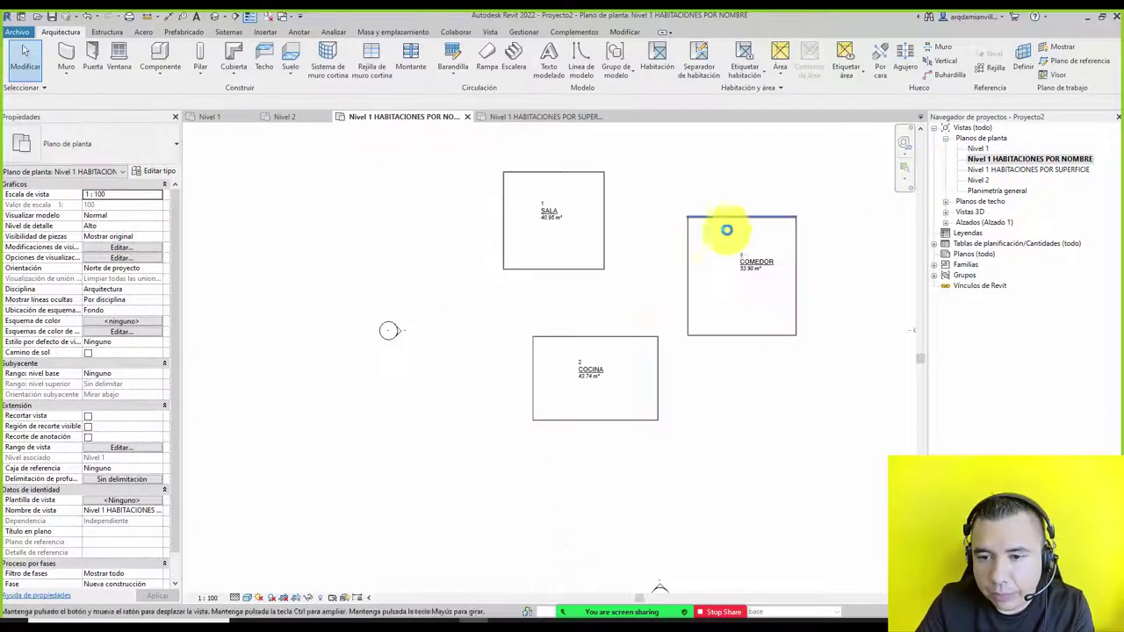
{"action": "scroll", "coordinate": [389, 329], "scroll_direction": "down", "scroll_amount": 1}
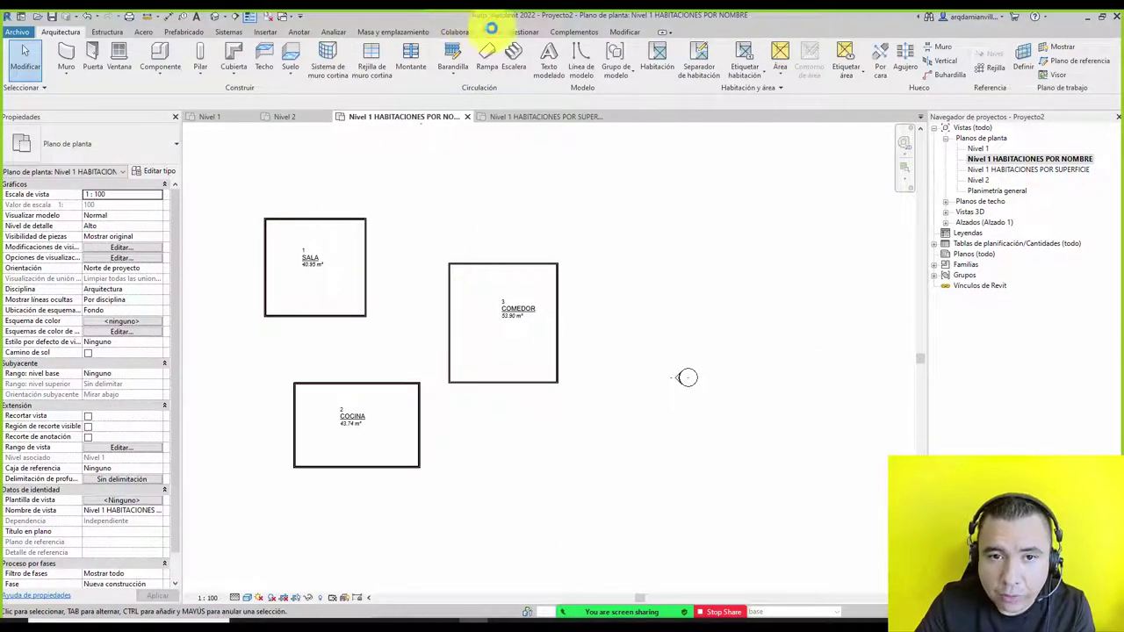
{"action": "left_click", "coordinate": [298, 32]}
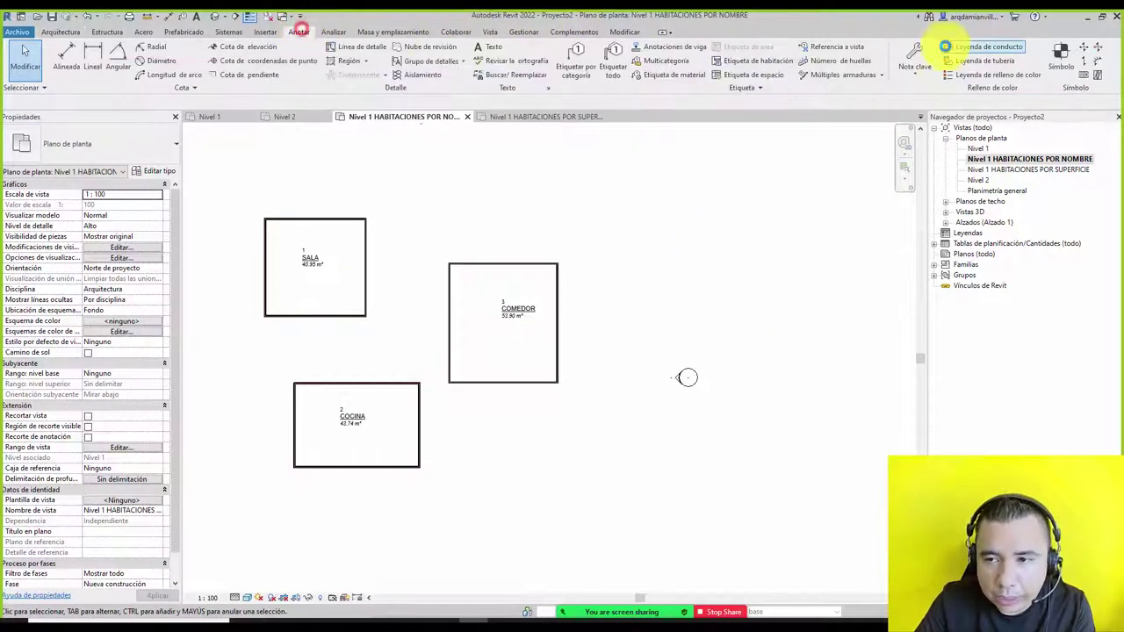
{"action": "left_click", "coordinate": [978, 76]}
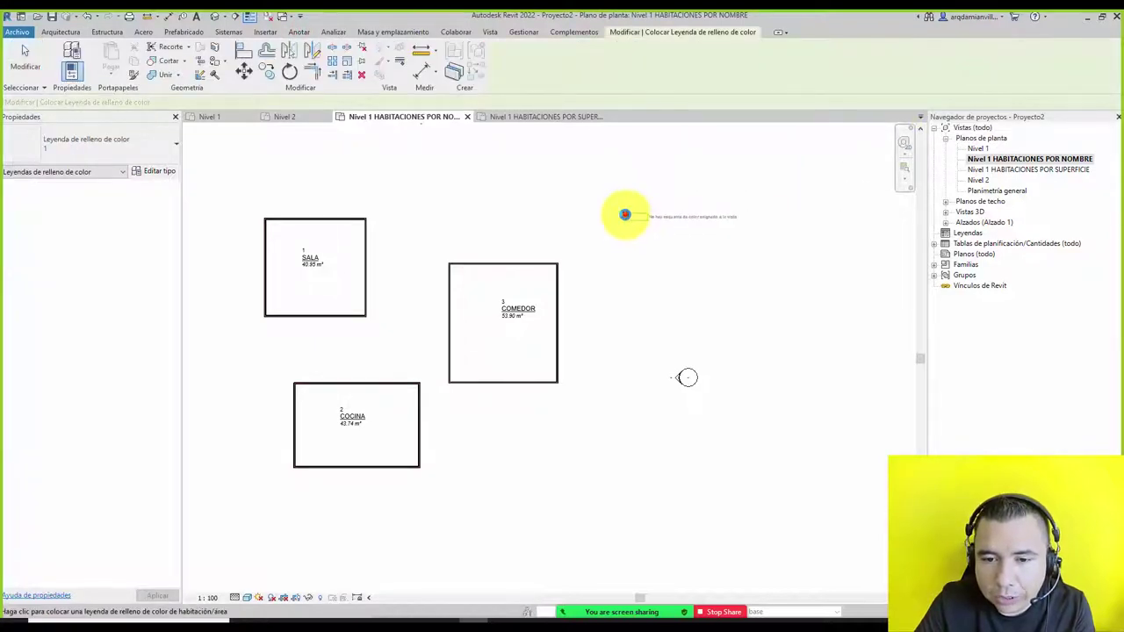
{"action": "left_click", "coordinate": [624, 214]}
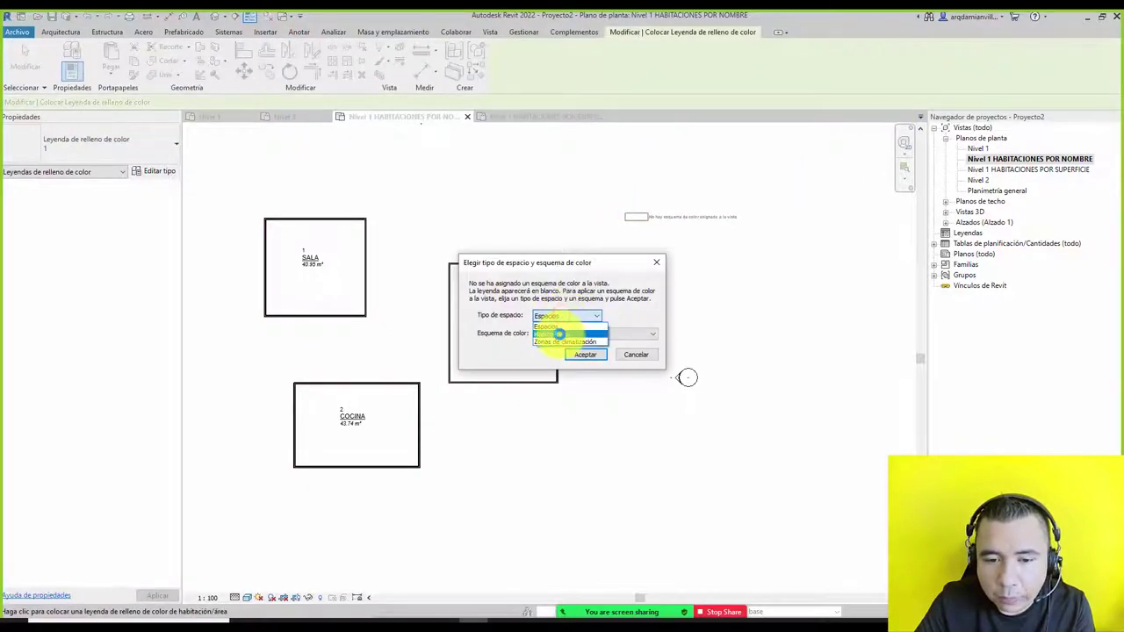
{"action": "left_click", "coordinate": [551, 353]}
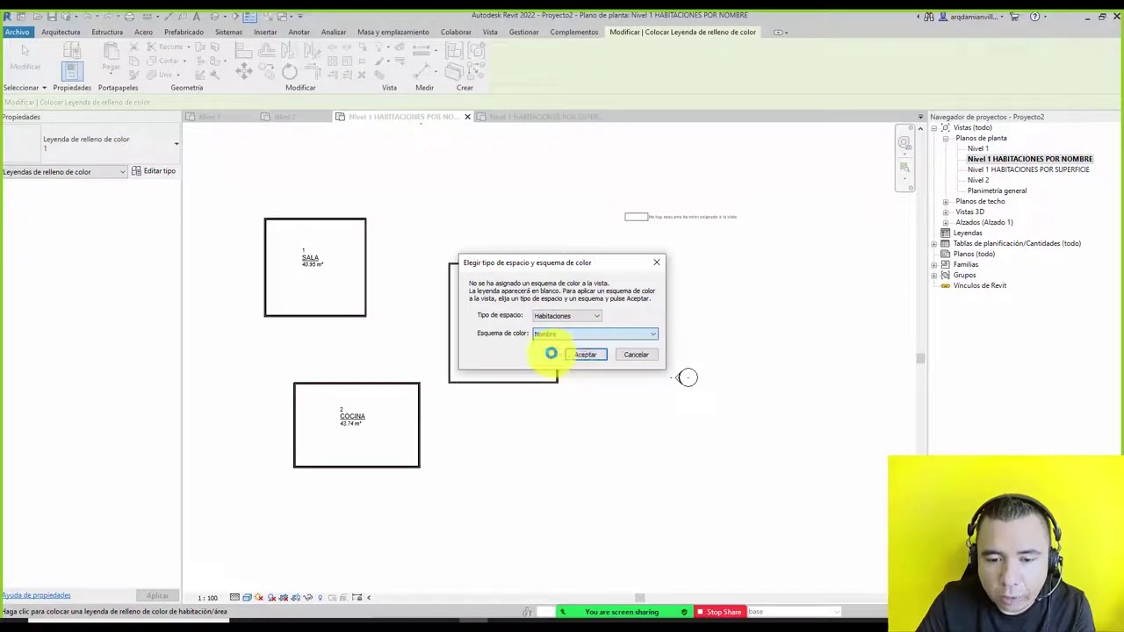
{"action": "left_click", "coordinate": [583, 353]}
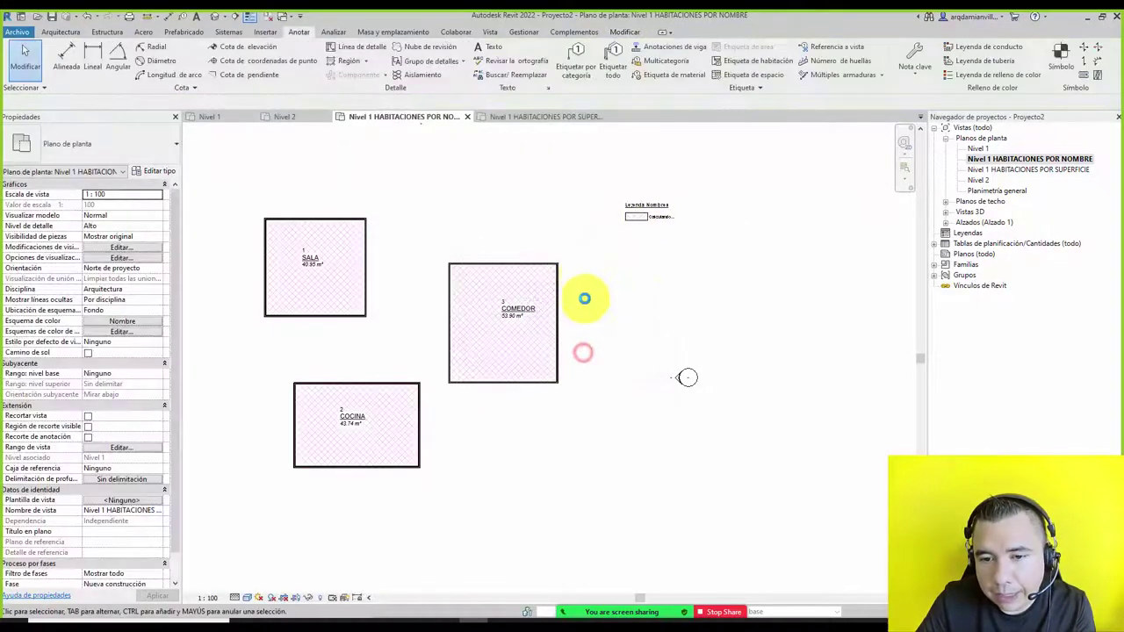
{"action": "double_click", "coordinate": [980, 168]}
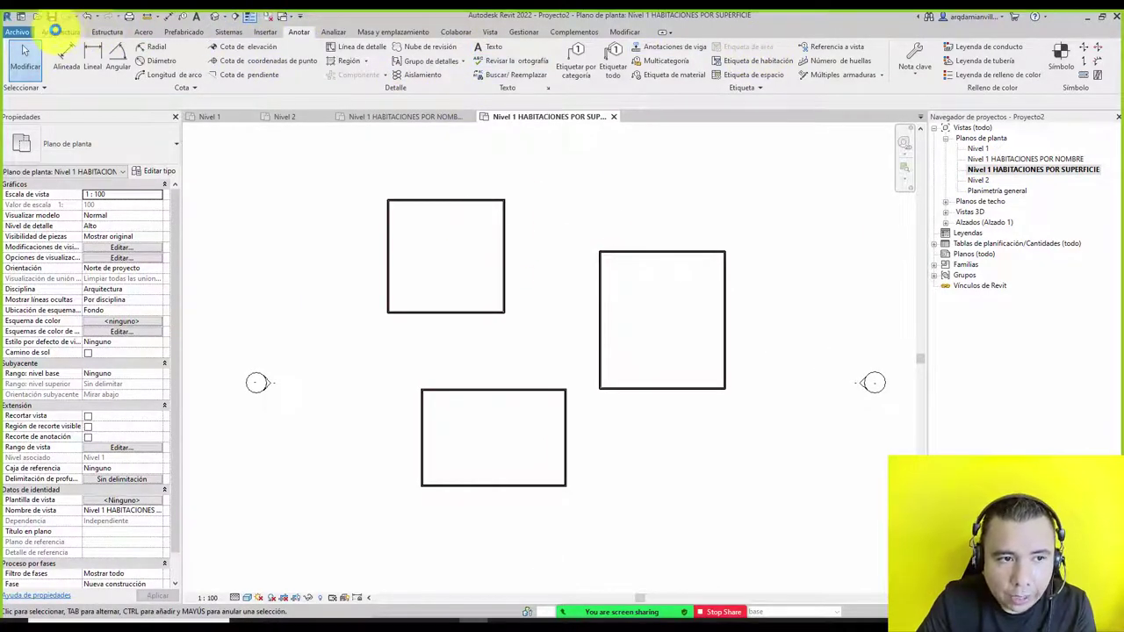
- Delete POR SUPERFICIE, duplicate POR NOMBRE with detailing, and select the copy's colour legend
{"action": "right_click", "coordinate": [1002, 168]}
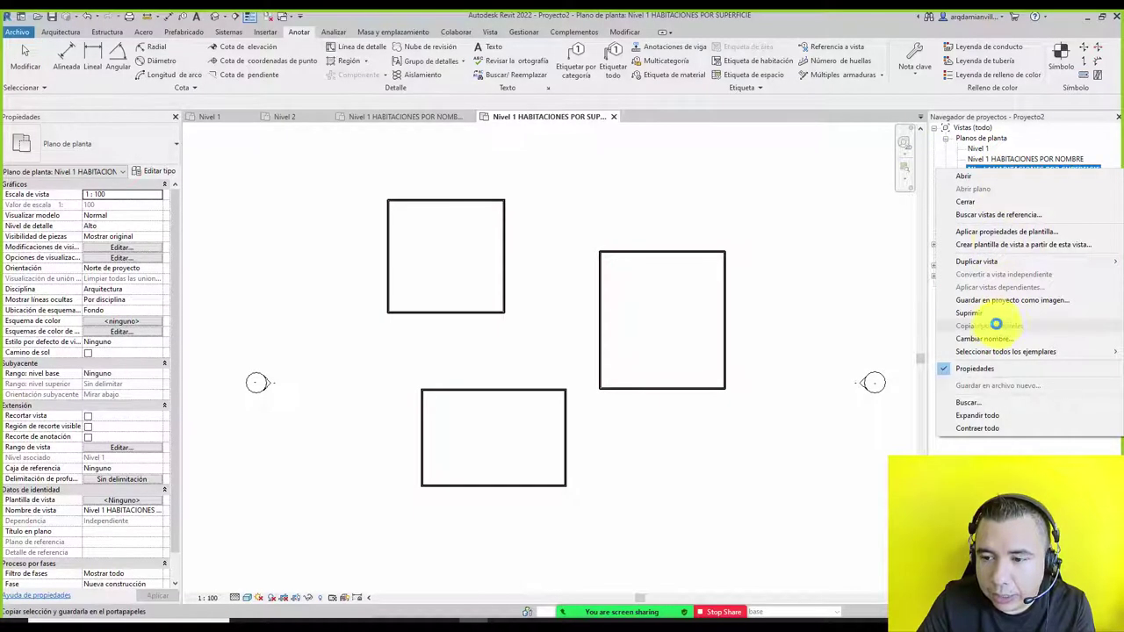
{"action": "left_click", "coordinate": [988, 313]}
{"action": "right_click", "coordinate": [998, 158]}
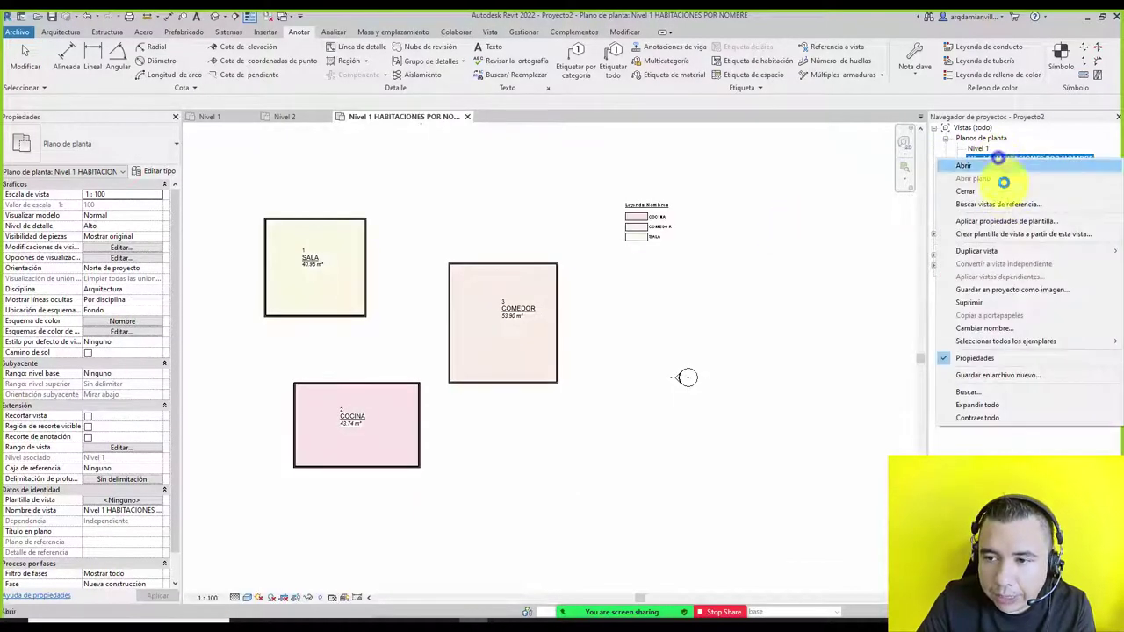
{"action": "left_click", "coordinate": [887, 260]}
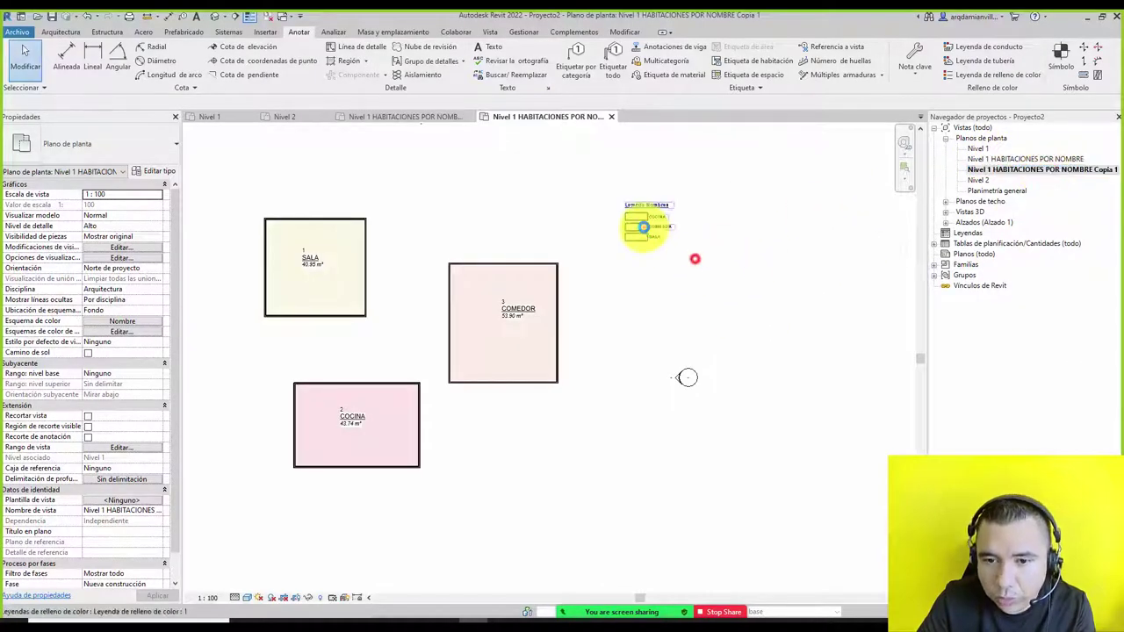
{"action": "left_click", "coordinate": [643, 228]}
{"action": "left_click", "coordinate": [516, 64]}
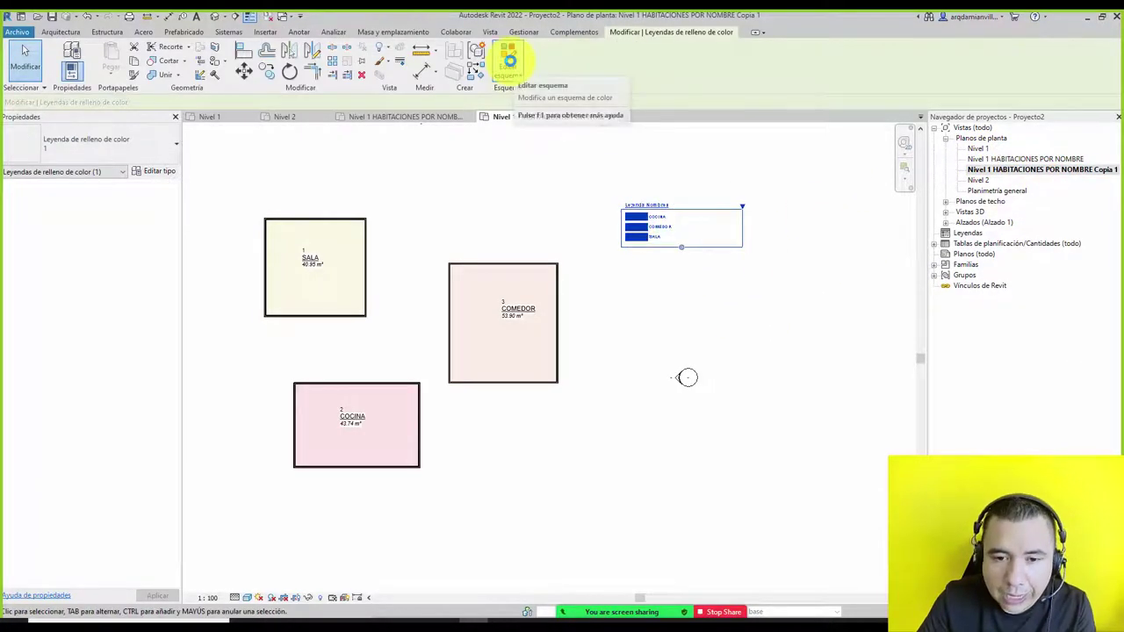
- Switch the legend's colour scheme to Superficie so rooms are coloured by area ranges
{"action": "left_click", "coordinate": [509, 60]}
{"action": "left_click", "coordinate": [532, 165]}
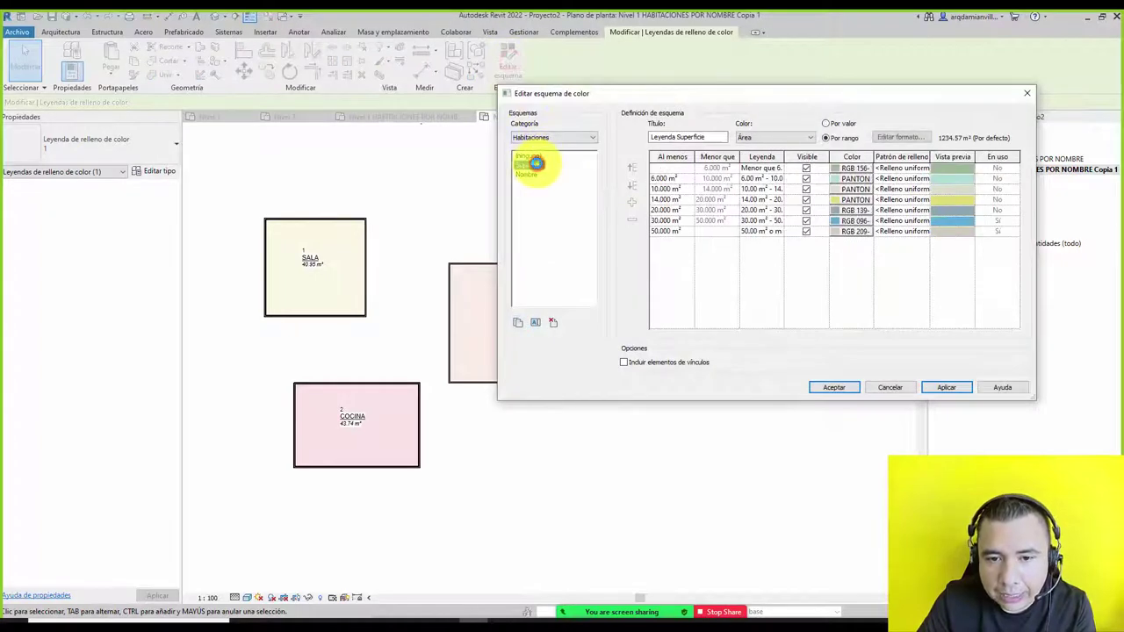
{"action": "left_click", "coordinate": [948, 387]}
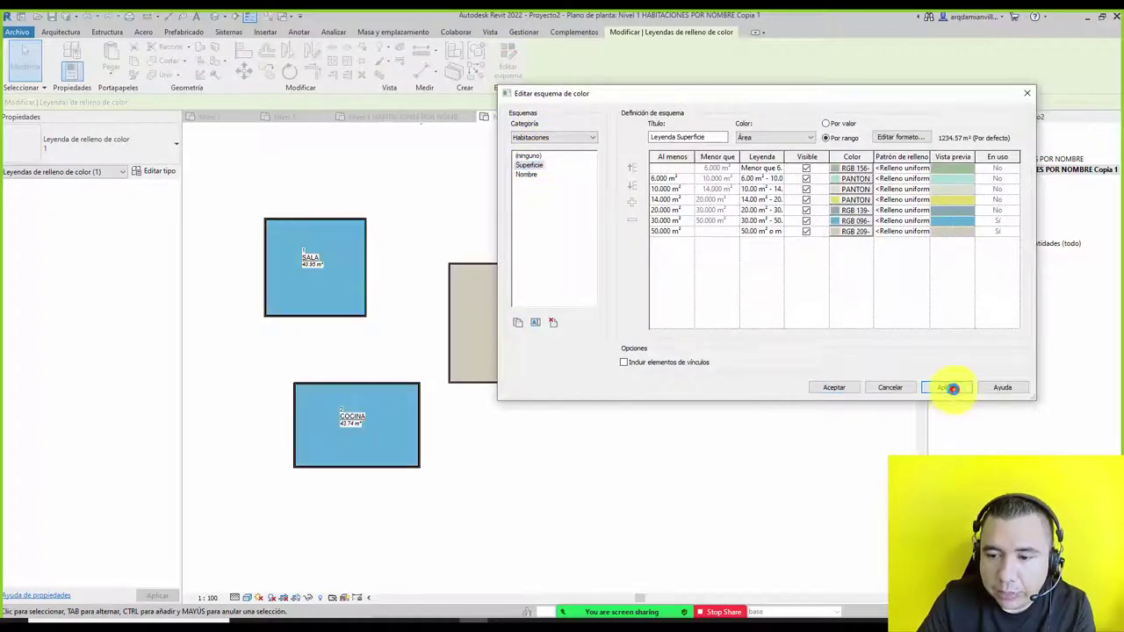
{"action": "left_click", "coordinate": [827, 387]}
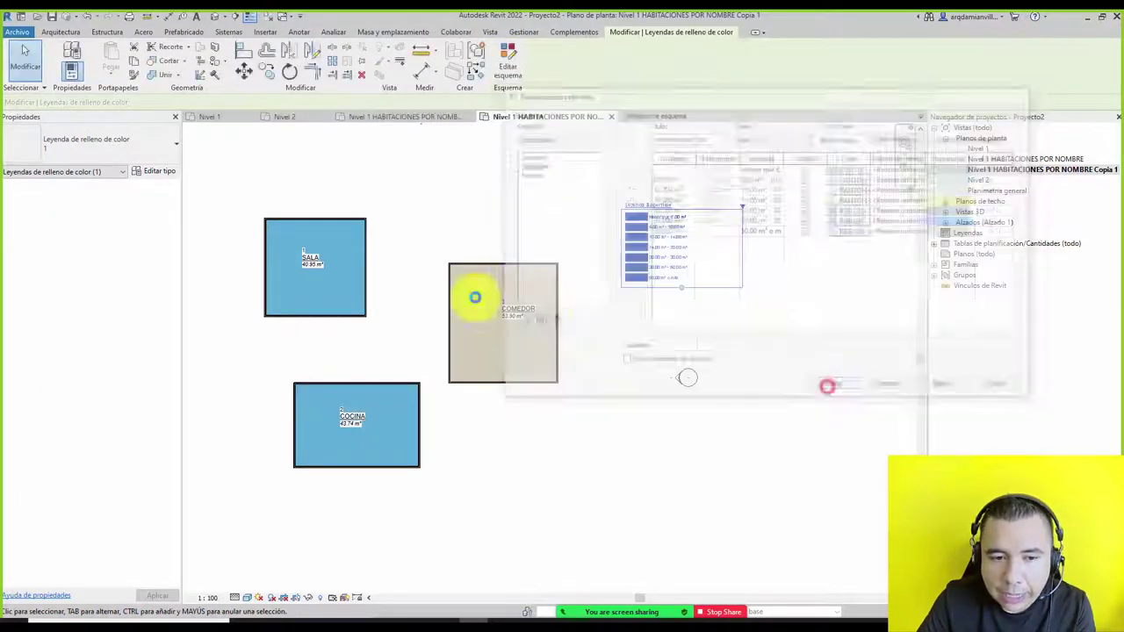
{"action": "left_click", "coordinate": [639, 318]}
{"action": "scroll", "coordinate": [610, 245], "scroll_direction": "up", "scroll_amount": 3}
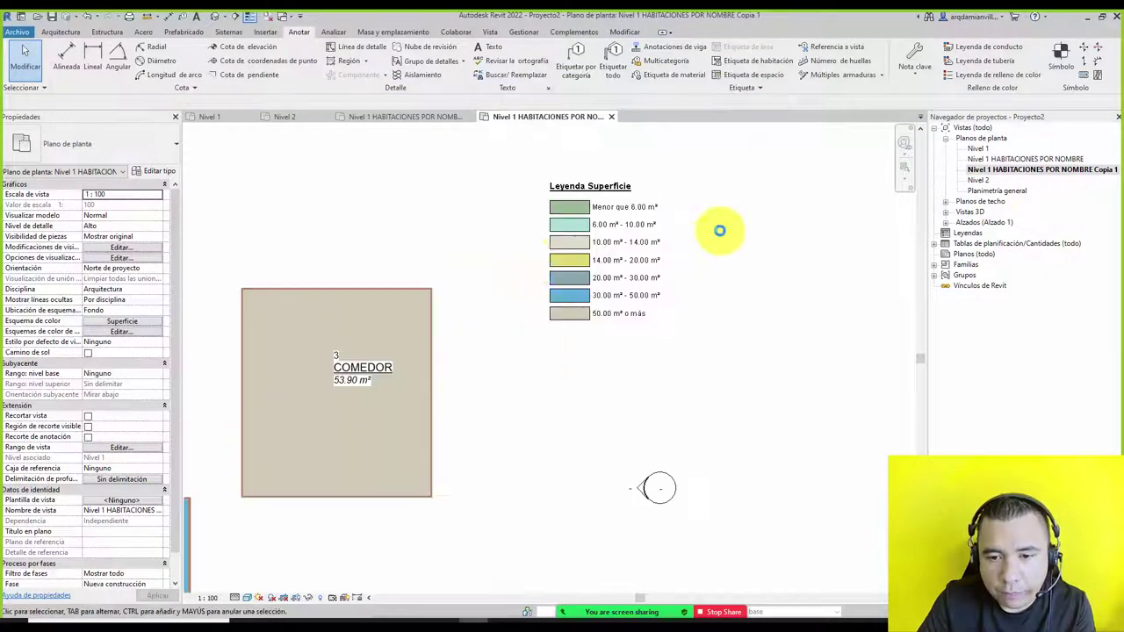
{"action": "scroll", "coordinate": [693, 249], "scroll_direction": "down", "scroll_amount": 3}
{"action": "left_click", "coordinate": [742, 228]}
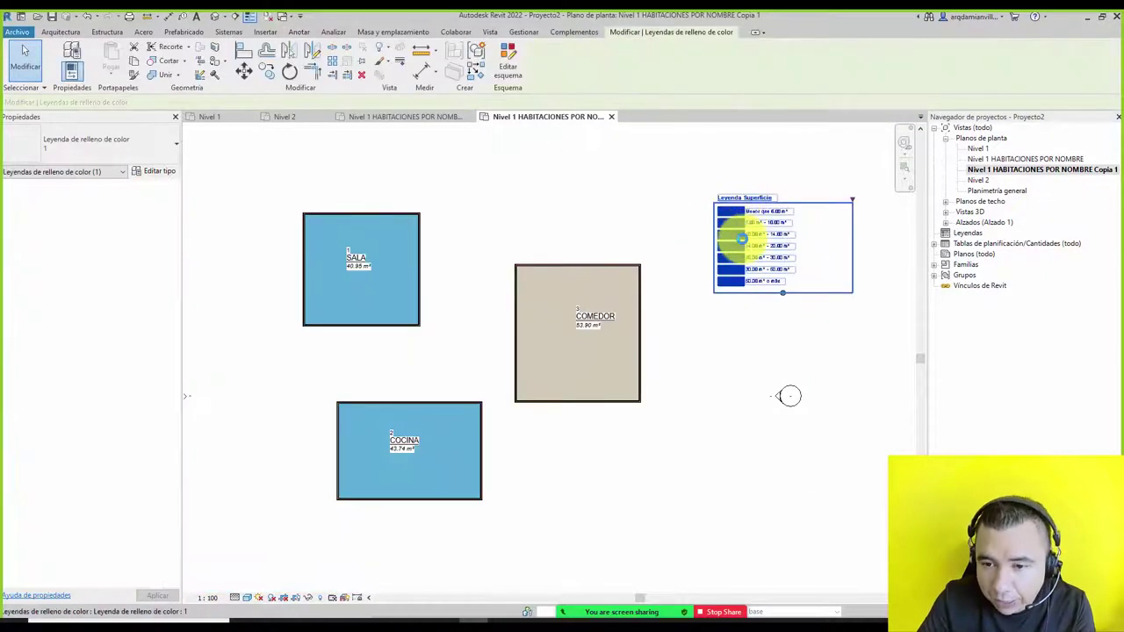
{"action": "scroll", "coordinate": [754, 233], "scroll_direction": "up", "scroll_amount": 3}
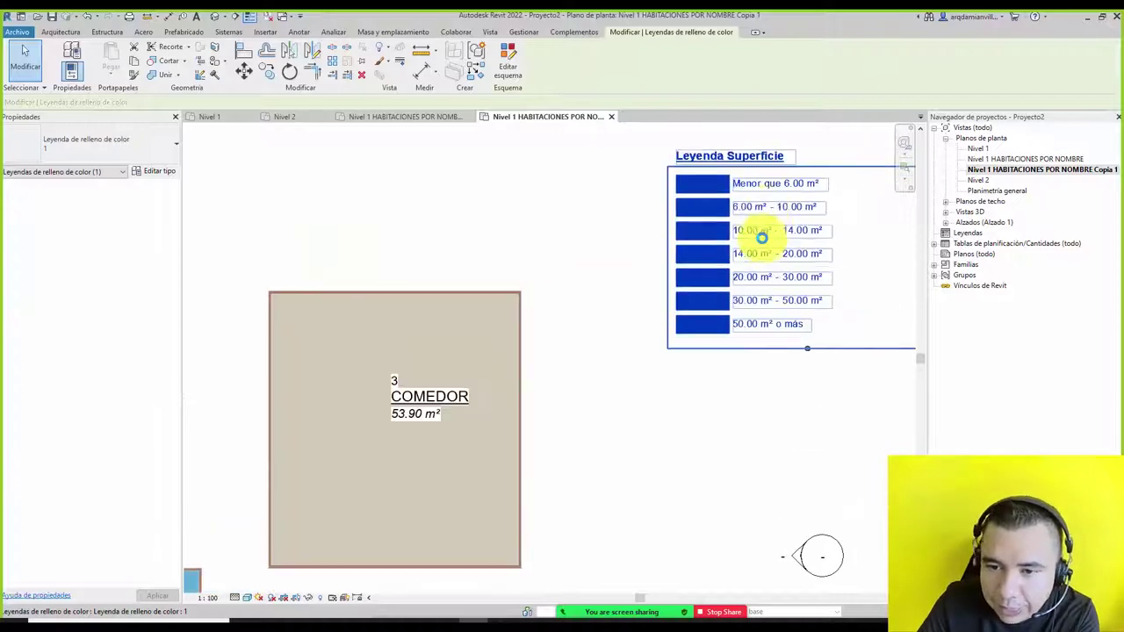
{"action": "scroll", "coordinate": [744, 246], "scroll_direction": "down", "scroll_amount": 3}
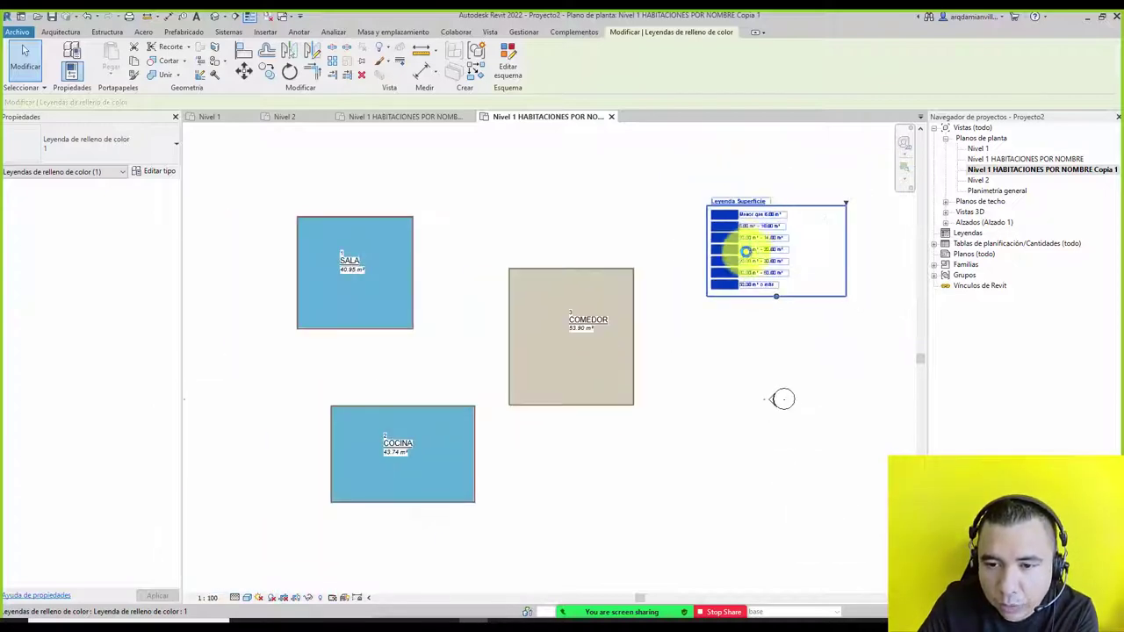
{"action": "left_click", "coordinate": [687, 308]}
- Compare the by-name POR NOMBRE plan against the area-coloured Copia 1 plan
{"action": "double_click", "coordinate": [992, 159]}
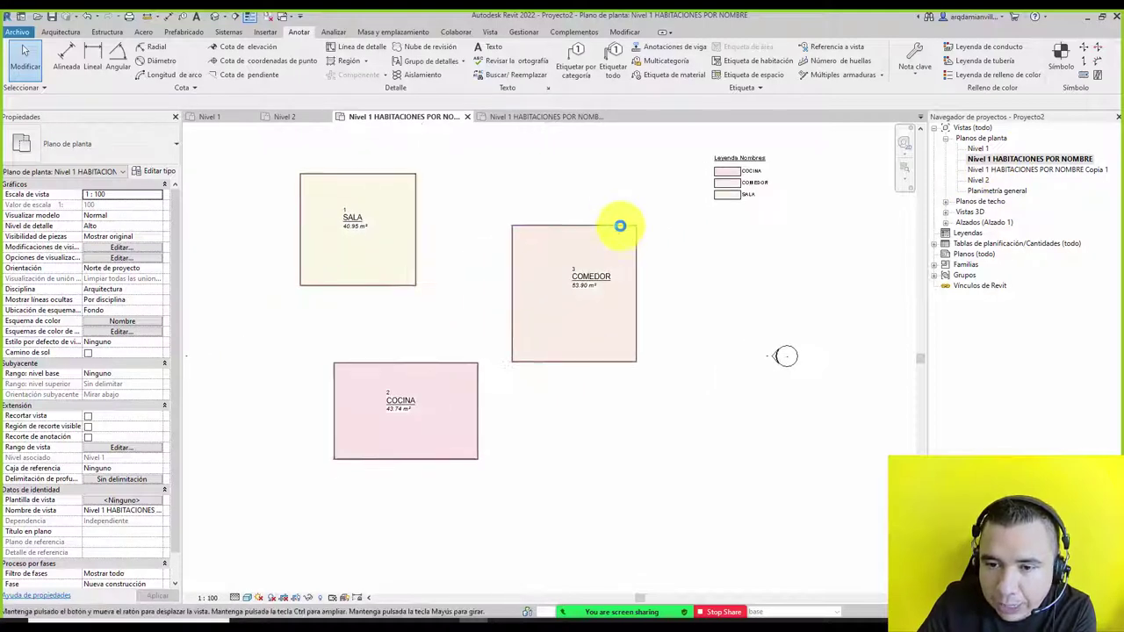
{"action": "double_click", "coordinate": [985, 168]}
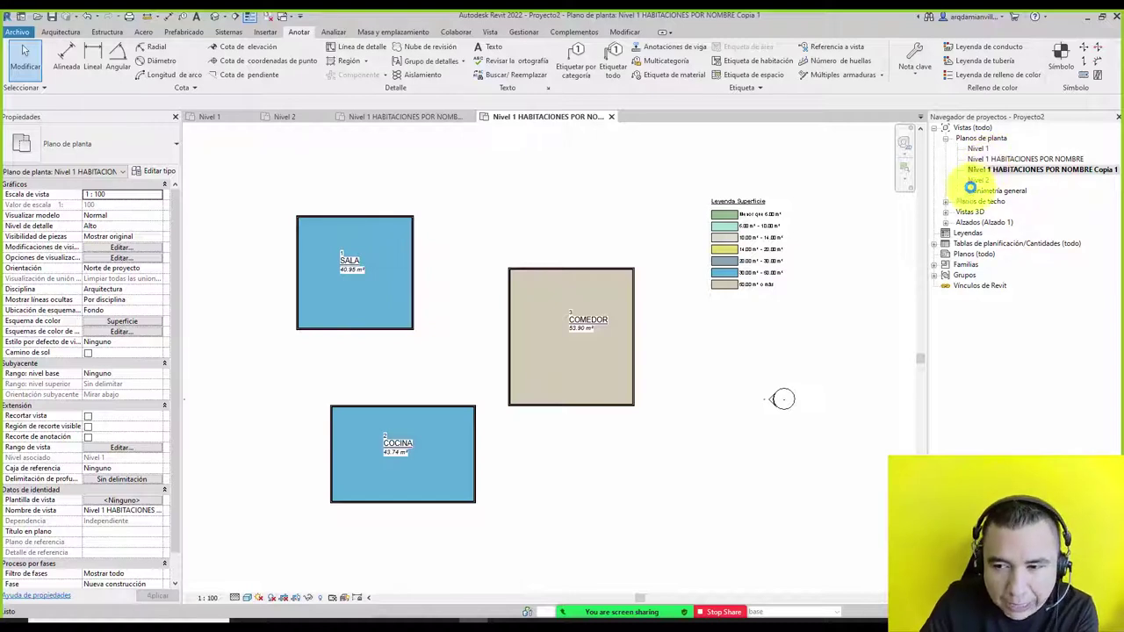
{"action": "left_click", "coordinate": [989, 168]}
{"action": "left_click", "coordinate": [1001, 158]}
{"action": "double_click", "coordinate": [1002, 158]}
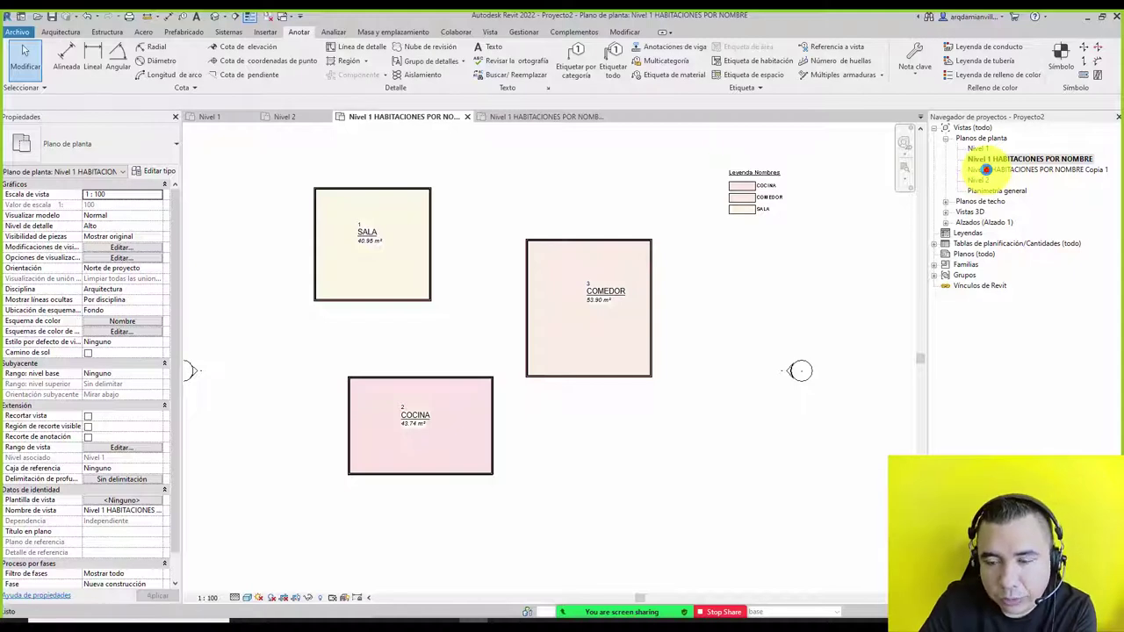
{"action": "double_click", "coordinate": [985, 169]}
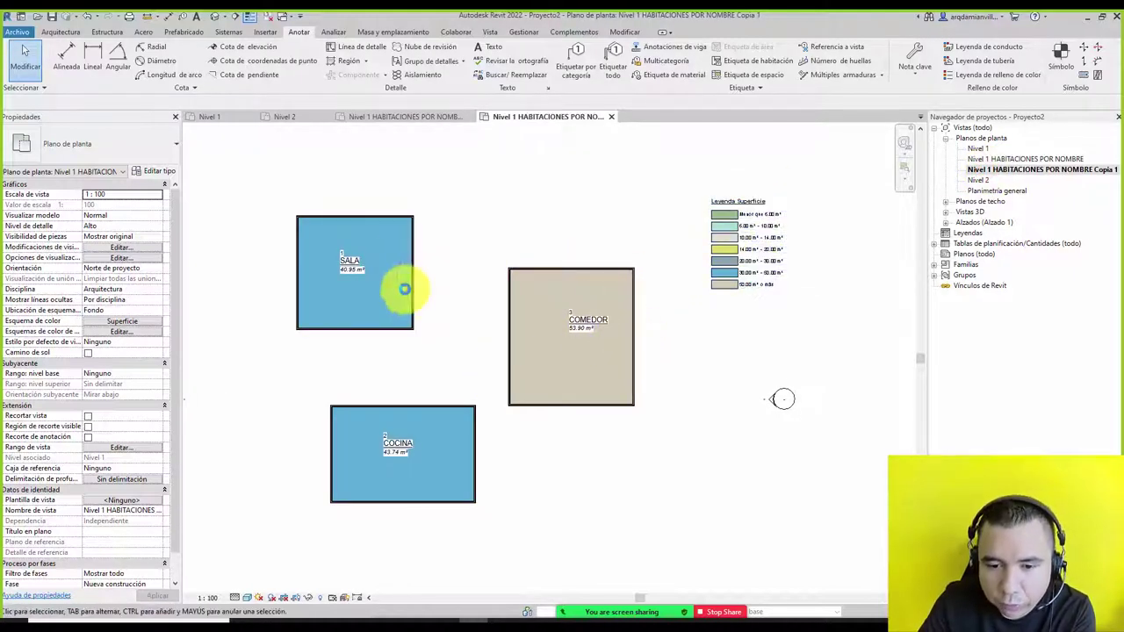
{"action": "scroll", "coordinate": [751, 244], "scroll_direction": "up", "scroll_amount": 2}
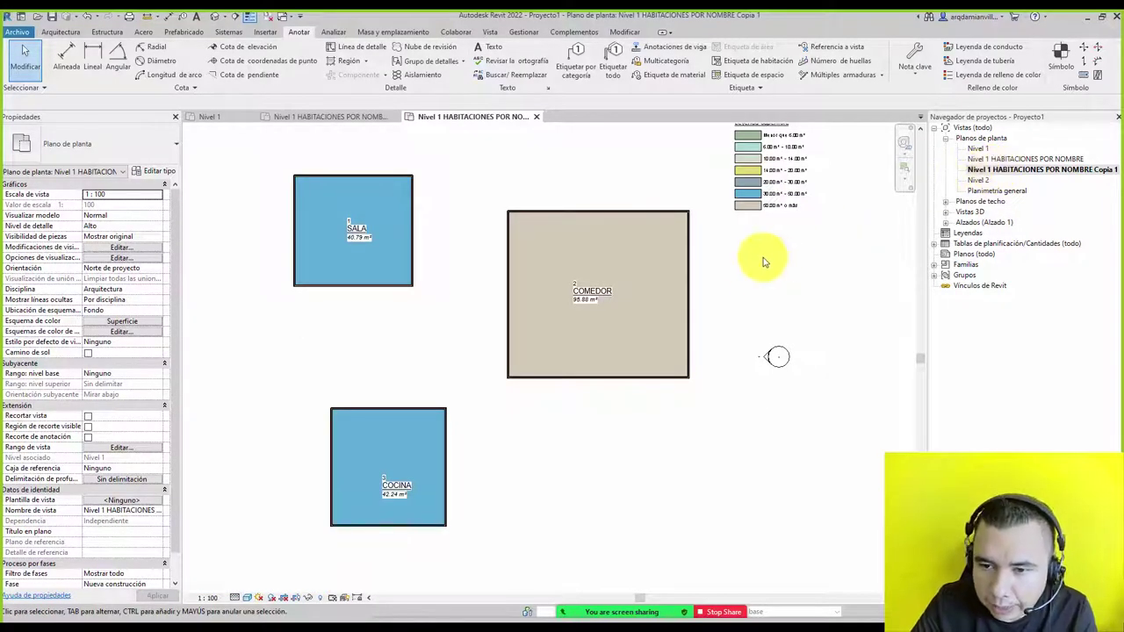
- Delete the 'NOMBRE Copia 1' ending from the copied area plan view's name
{"action": "middle_click_drag", "start_coordinate": [729, 270], "coordinate": [712, 359]}
{"action": "scroll", "coordinate": [733, 241], "scroll_direction": "up", "scroll_amount": 2}
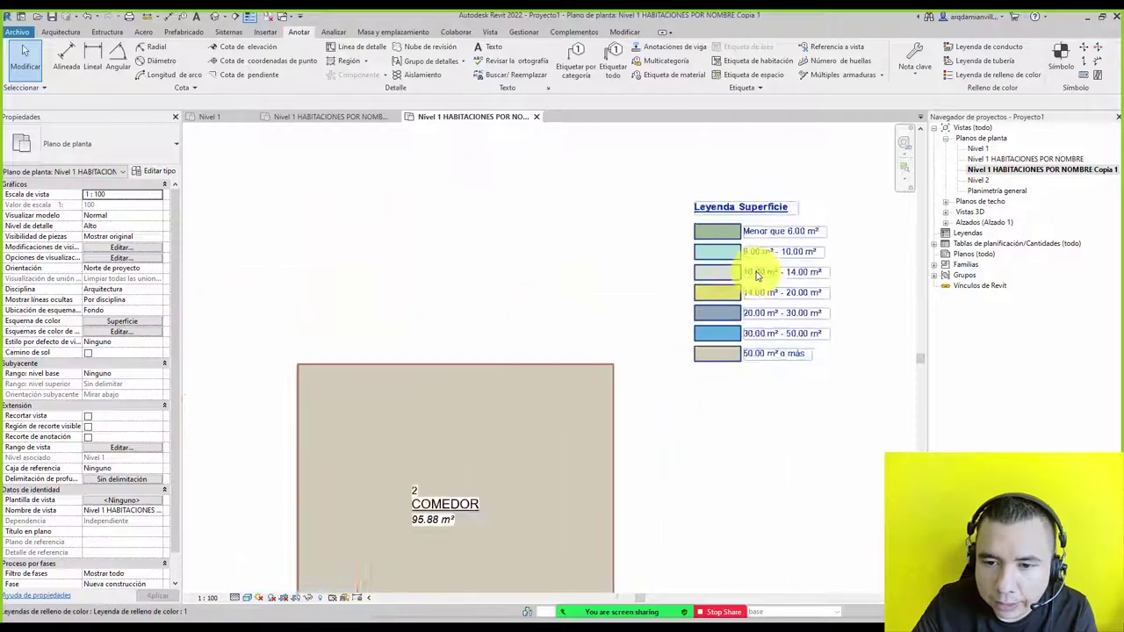
{"action": "scroll", "coordinate": [785, 170], "scroll_direction": "down", "scroll_amount": 3}
{"action": "scroll", "coordinate": [769, 269], "scroll_direction": "down", "scroll_amount": 1}
{"action": "right_click", "coordinate": [980, 171]}
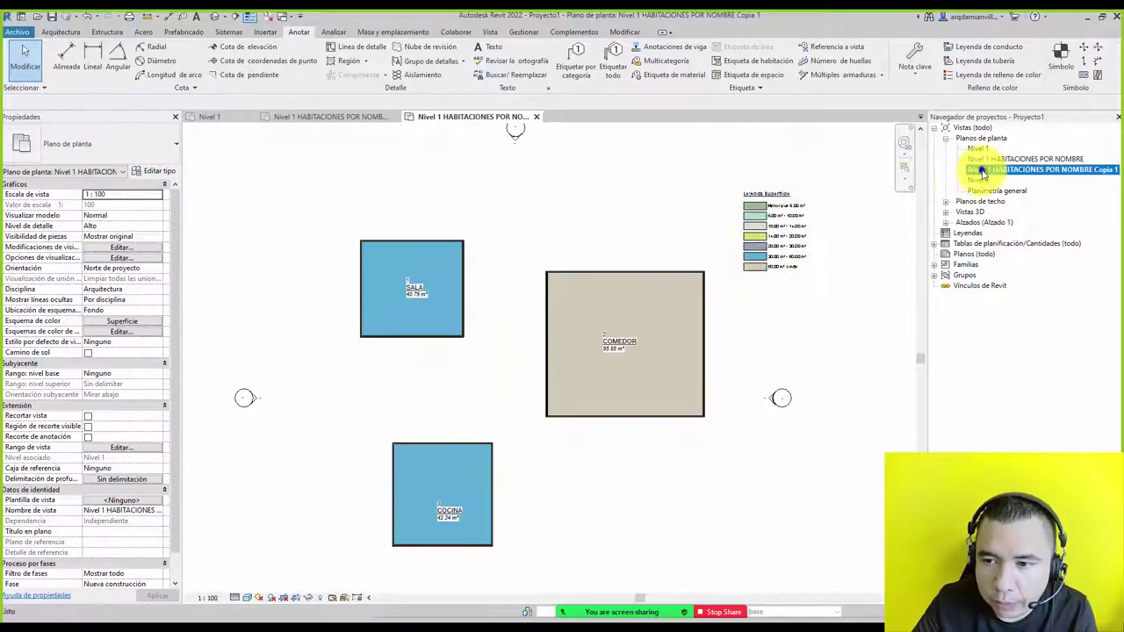
{"action": "left_click", "coordinate": [981, 340]}
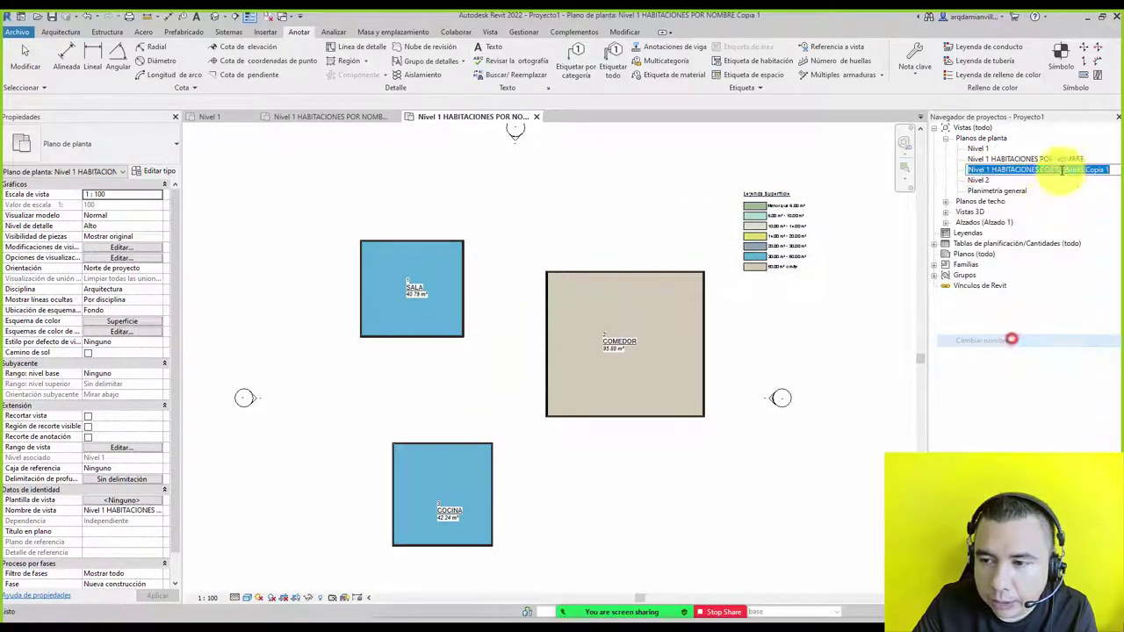
{"action": "left_click_drag", "start_coordinate": [1104, 169], "coordinate": [1047, 166]}
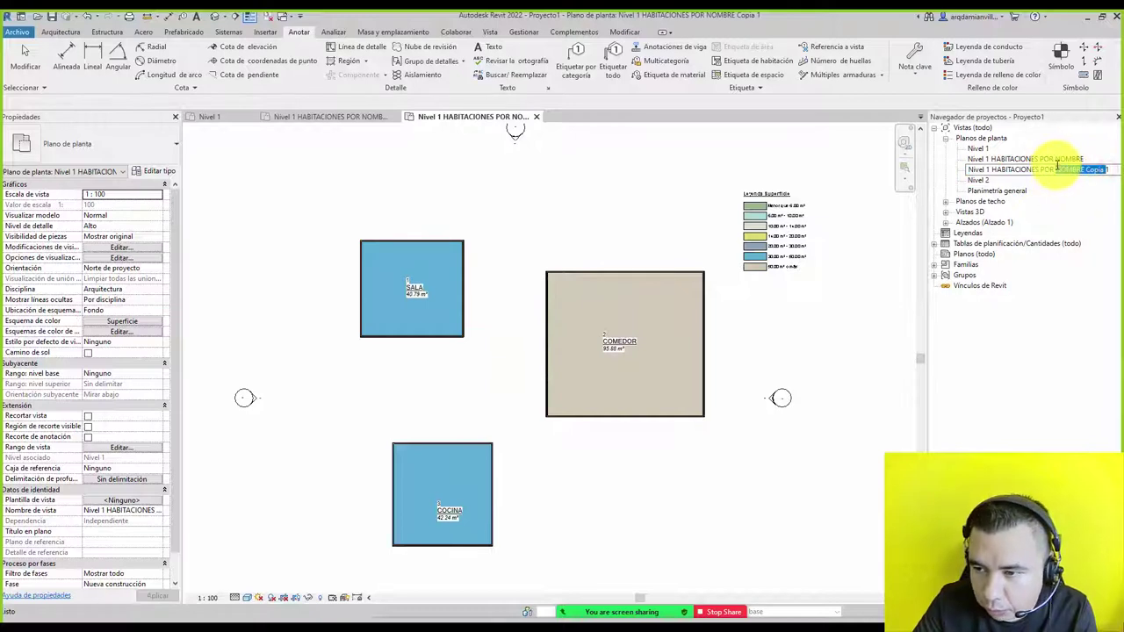
{"action": "key", "text": "BackSpace"}
{"action": "type", "text": "SUPERFICI"}
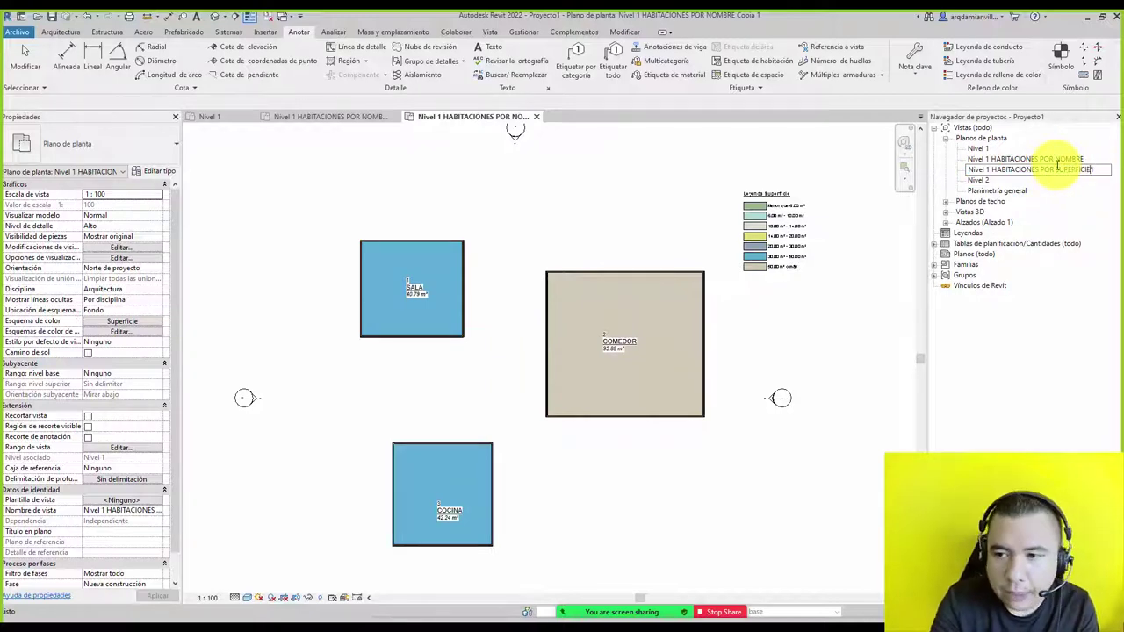
{"action": "key", "text": "Return"}
- Confirm the view name as Nivel 1 HABITACIONES POR SUPERFICIE
{"action": "right_click", "coordinate": [1060, 169]}
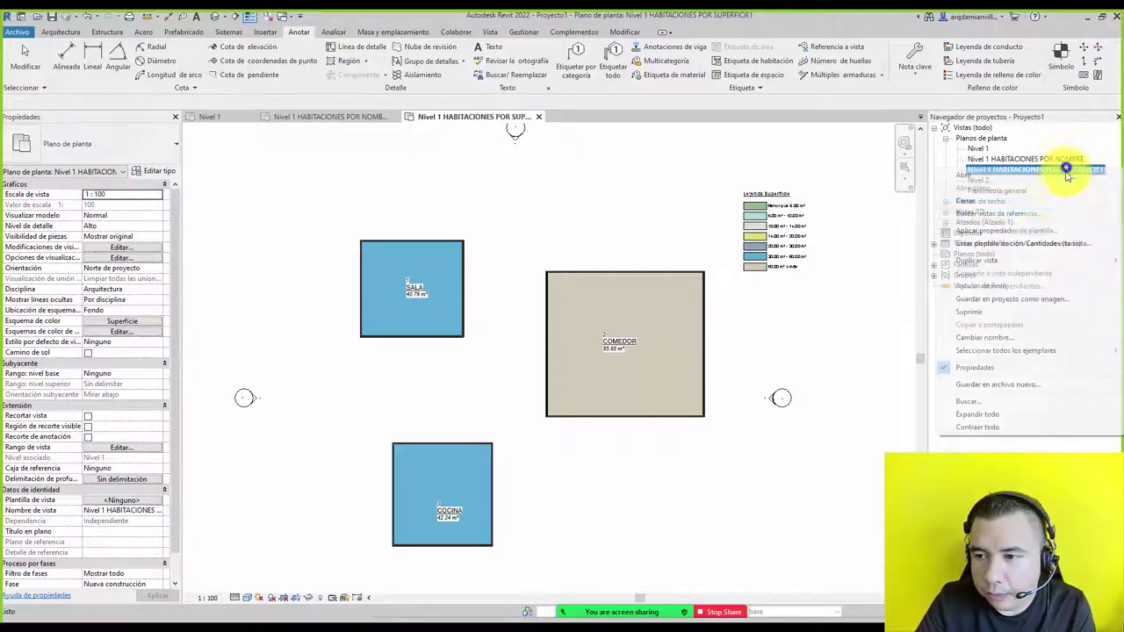
{"action": "left_click", "coordinate": [1010, 336]}
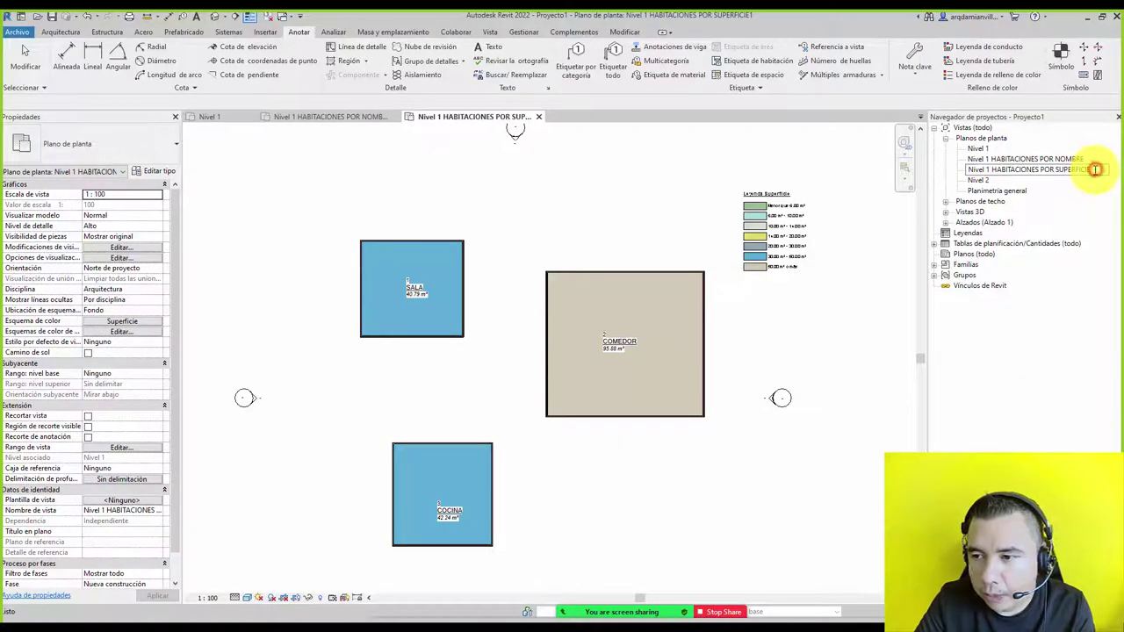
{"action": "left_click", "coordinate": [865, 276]}
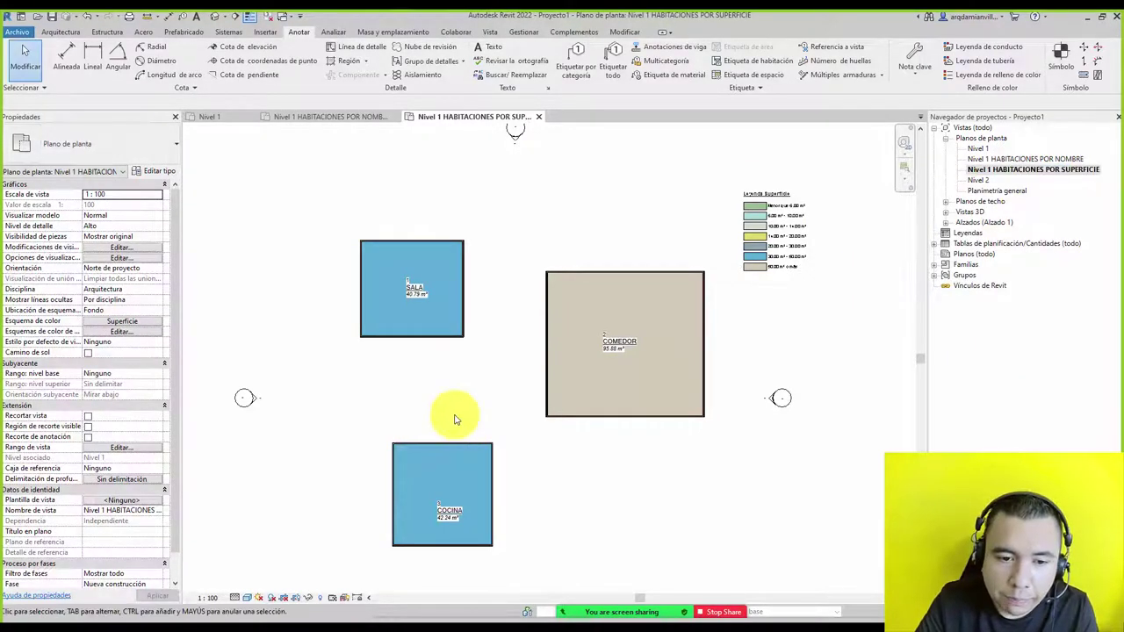
{"action": "scroll", "coordinate": [454, 419], "scroll_direction": "up", "scroll_amount": 2}
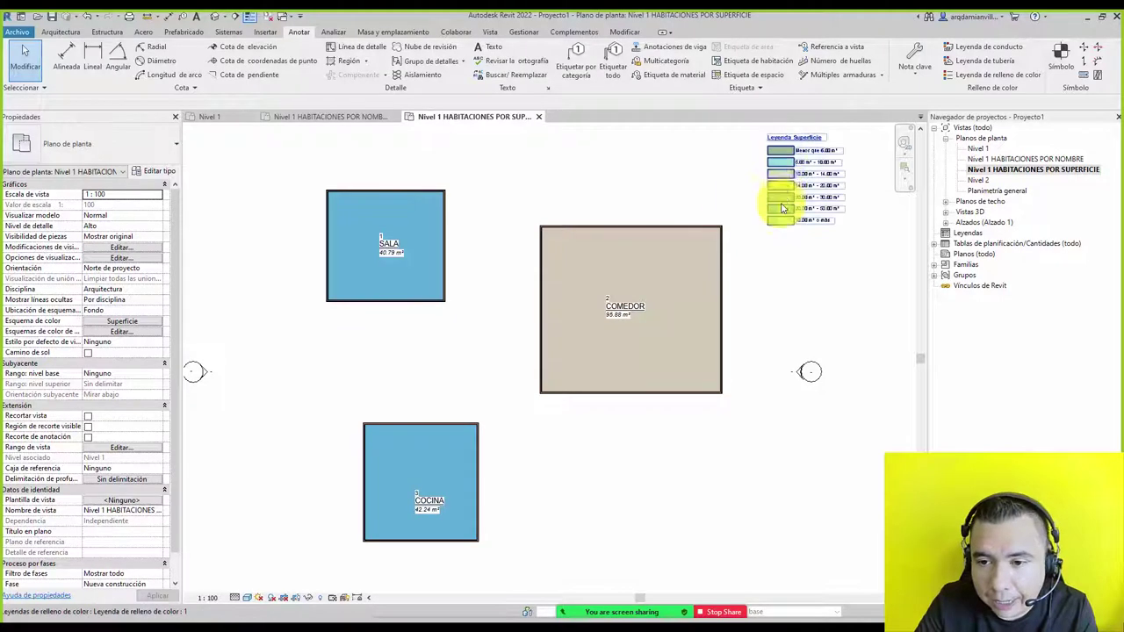
- Move COMEDOR's left, top and right walls, finally widening it to 69.35 m²
{"action": "left_click", "coordinate": [538, 261]}
{"action": "left_click_drag", "start_coordinate": [560, 285], "coordinate": [584, 284]}
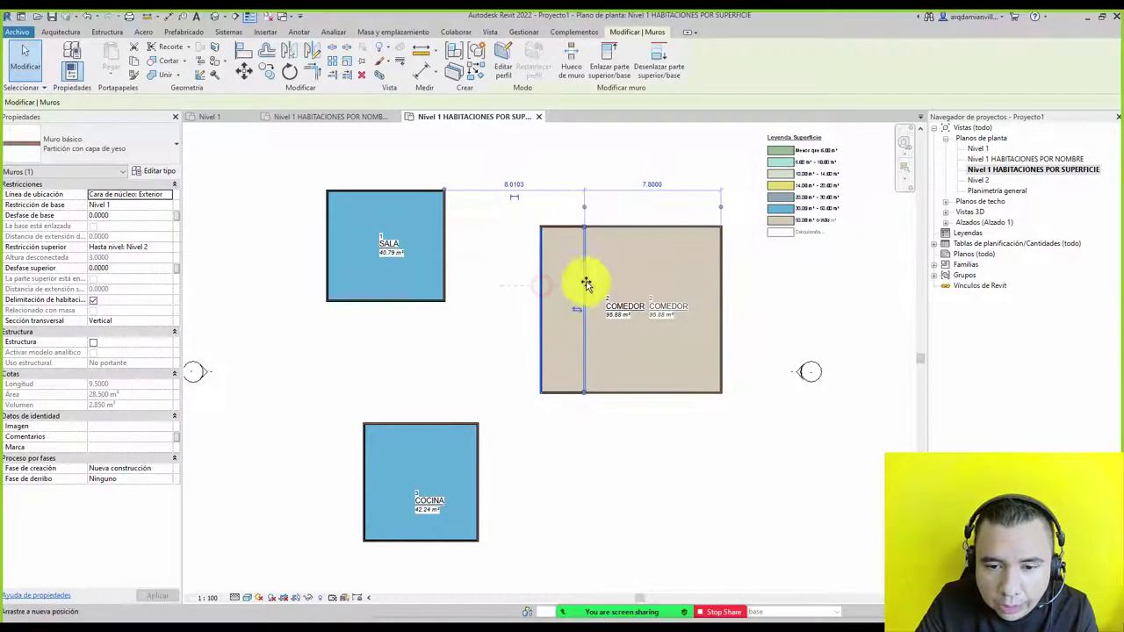
{"action": "left_click", "coordinate": [622, 229]}
{"action": "left_click_drag", "start_coordinate": [632, 230], "coordinate": [628, 263]}
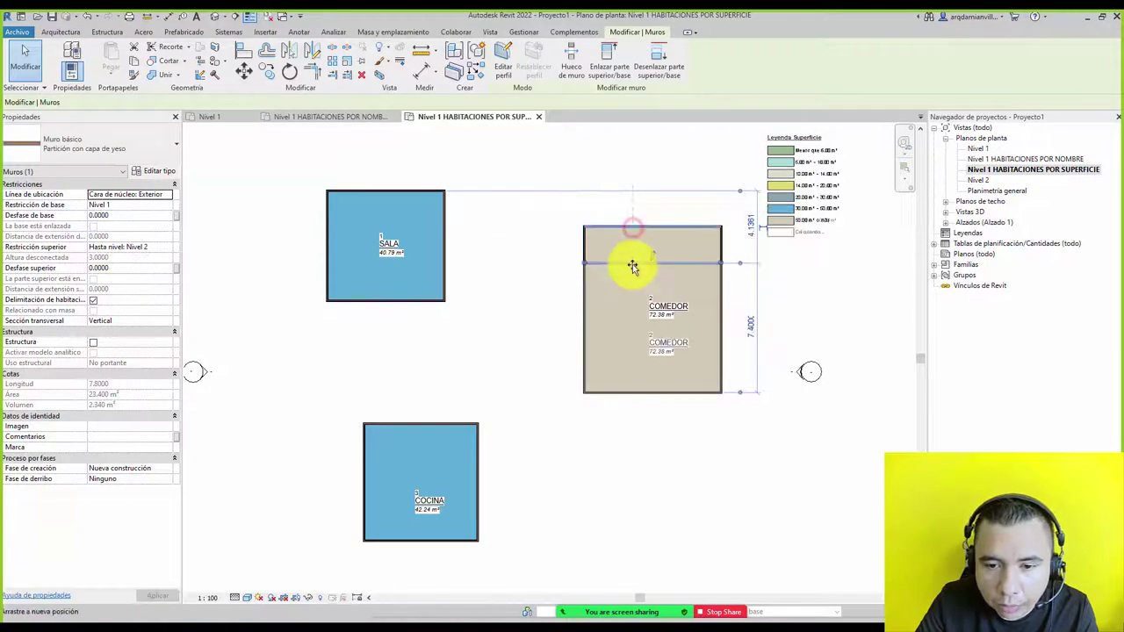
{"action": "left_click", "coordinate": [720, 312]}
{"action": "left_click_drag", "start_coordinate": [719, 312], "coordinate": [696, 309]}
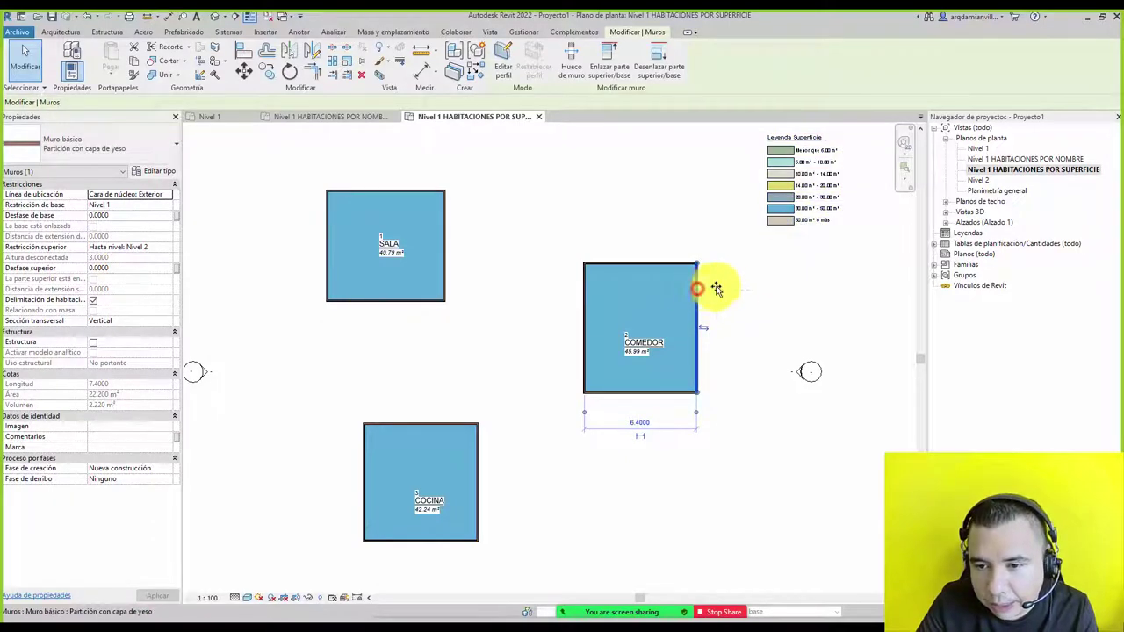
{"action": "mouse_move", "coordinate": [697, 288]}
{"action": "left_mouse_down"}
{"action": "mouse_move", "coordinate": [732, 285]}
{"action": "mouse_move", "coordinate": [686, 295]}
{"action": "mouse_move", "coordinate": [752, 291]}
{"action": "left_mouse_up"}
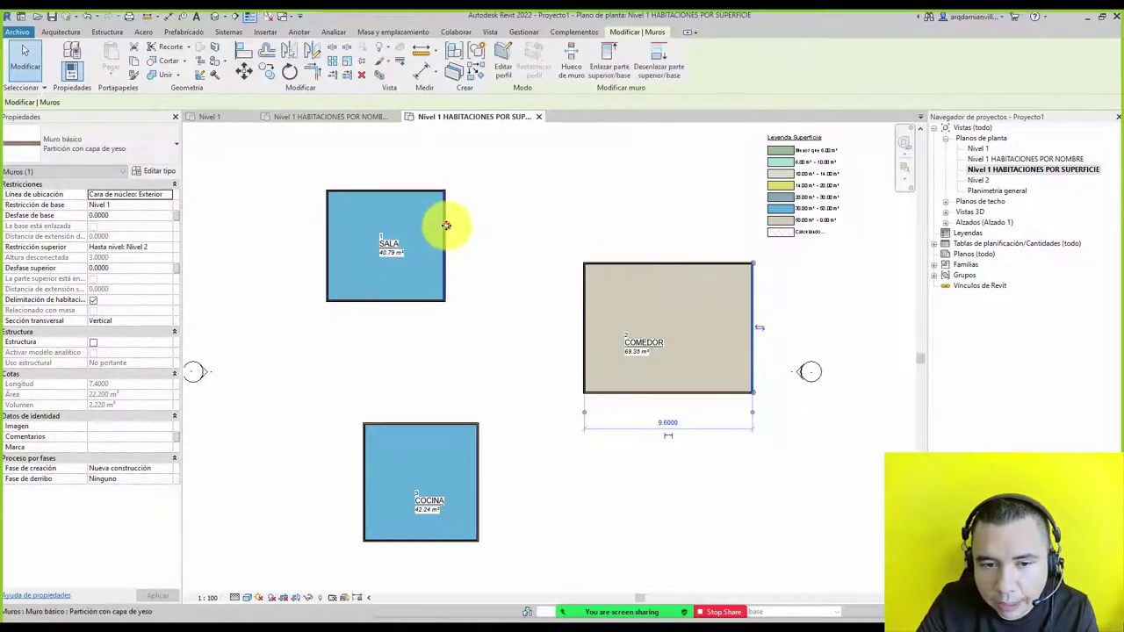
- Drag SALA's right wall left to 28.43 m² and check its 4.7000 top wall
{"action": "left_click", "coordinate": [446, 226]}
{"action": "left_click_drag", "start_coordinate": [446, 222], "coordinate": [409, 226]}
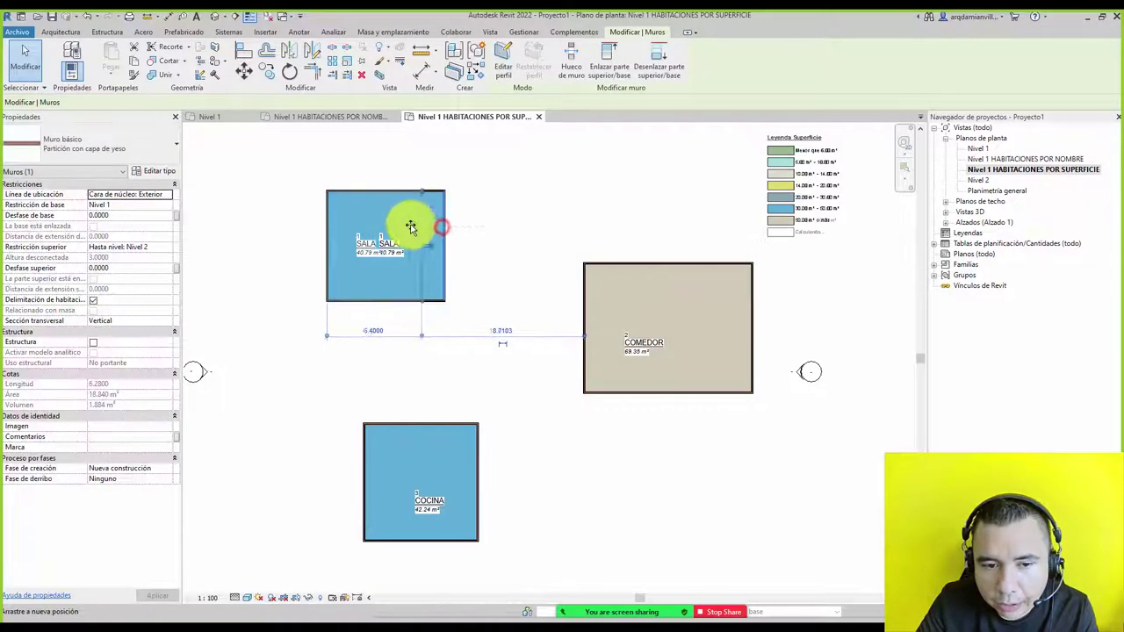
{"action": "left_click", "coordinate": [371, 193]}
{"action": "left_click", "coordinate": [681, 213]}
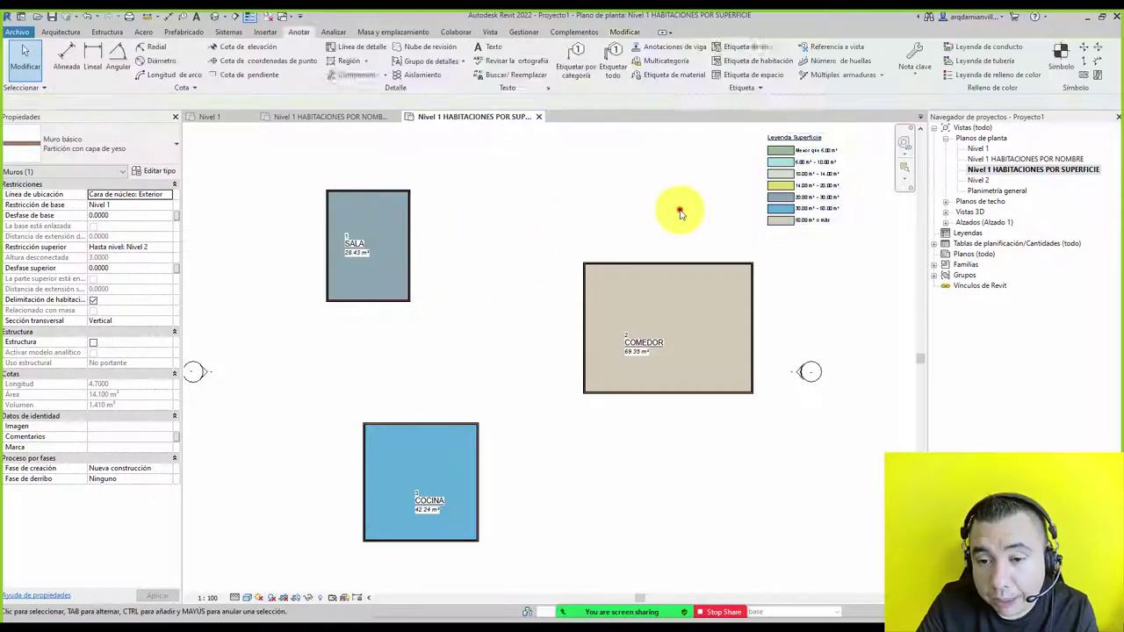
{"action": "scroll", "coordinate": [681, 214], "scroll_direction": "down", "scroll_amount": 3}
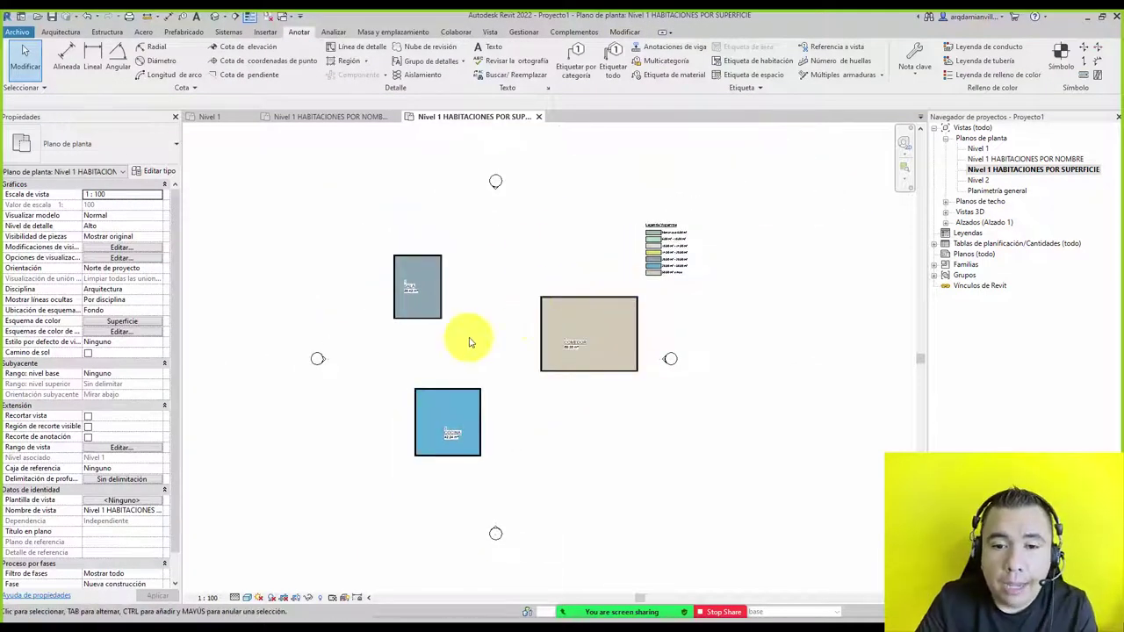
- Cancel placing a new colour fill legend and select the existing Leyenda Superficie legend
{"action": "scroll", "coordinate": [504, 364], "scroll_direction": "up", "scroll_amount": 2}
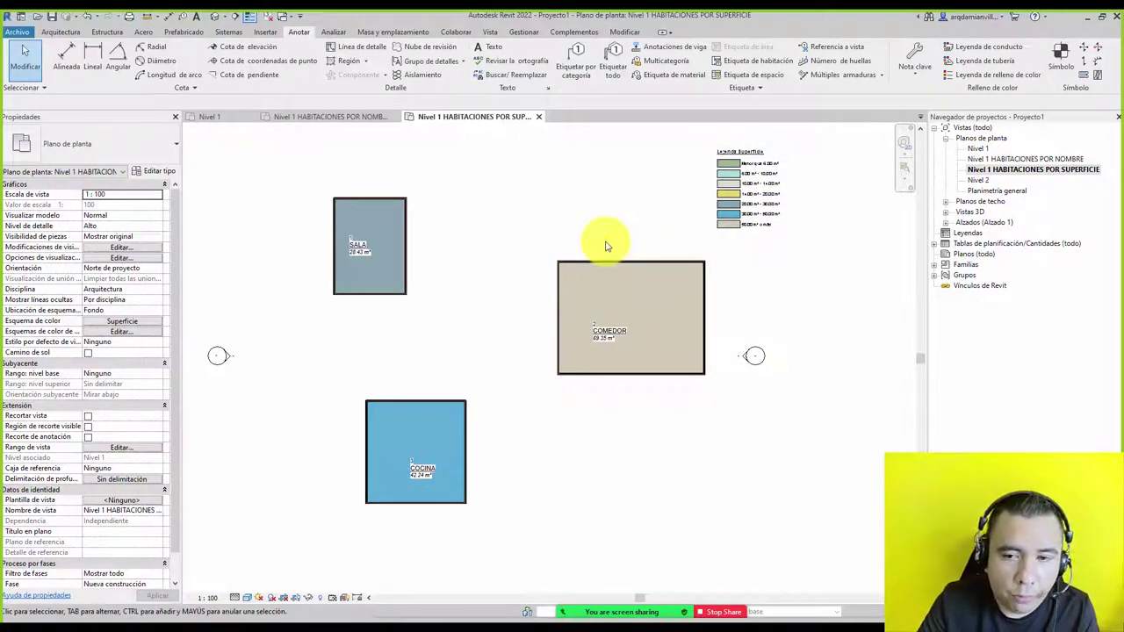
{"action": "left_click", "coordinate": [656, 198]}
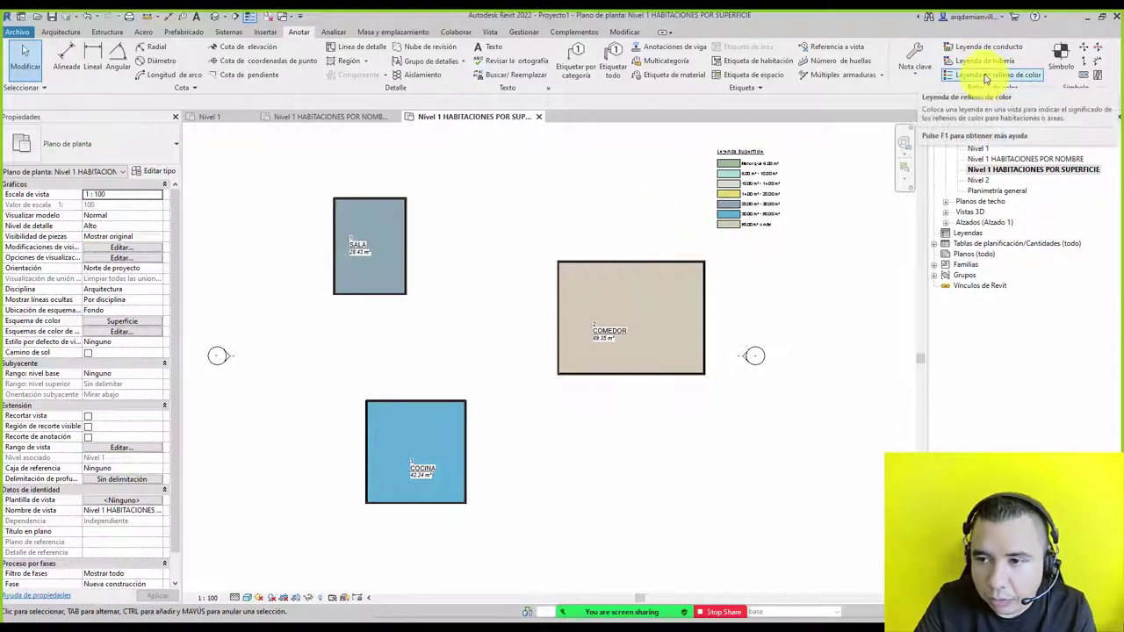
{"action": "left_click", "coordinate": [985, 78]}
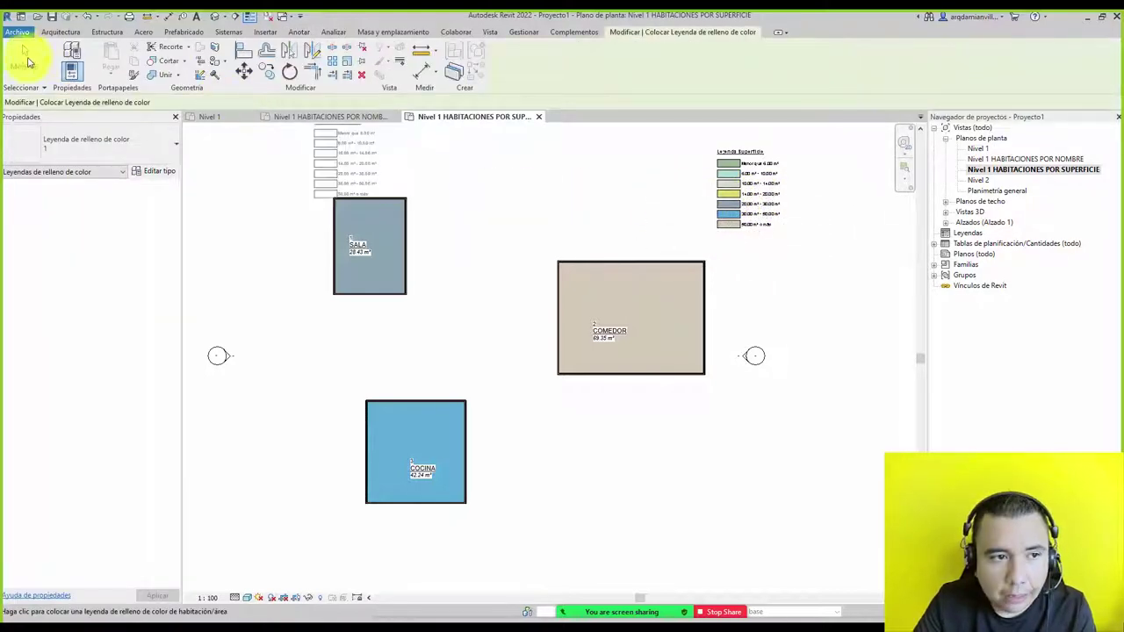
{"action": "left_click", "coordinate": [22, 63]}
{"action": "left_click", "coordinate": [741, 210]}
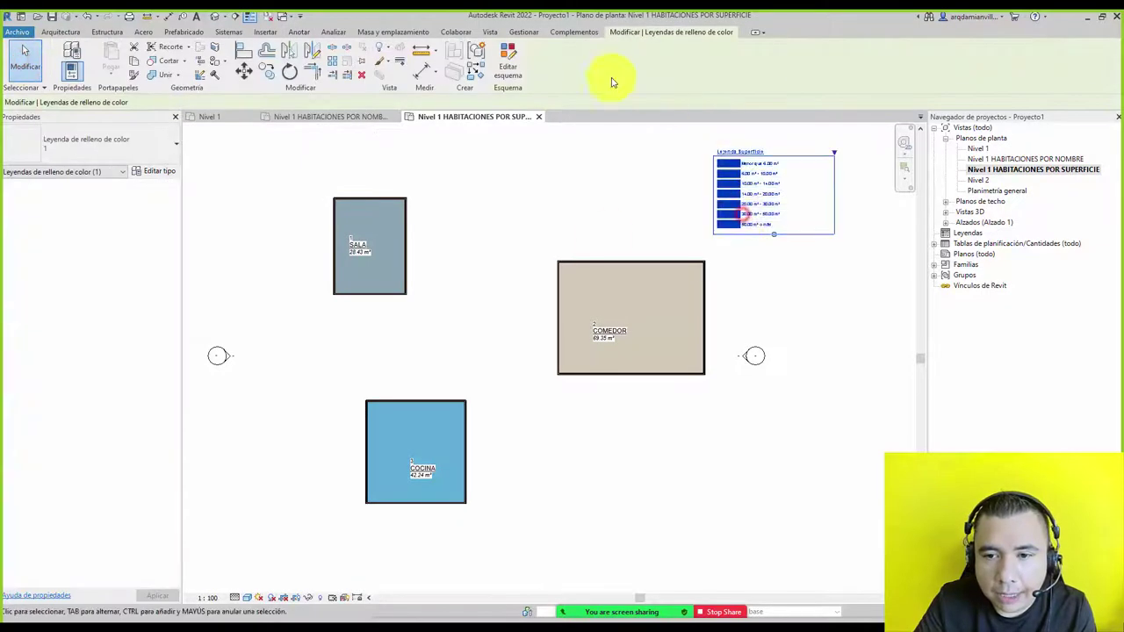
- Duplicate the Superficie colour scheme as a new scheme named PRECIO DE LOTE
{"action": "left_click", "coordinate": [507, 62]}
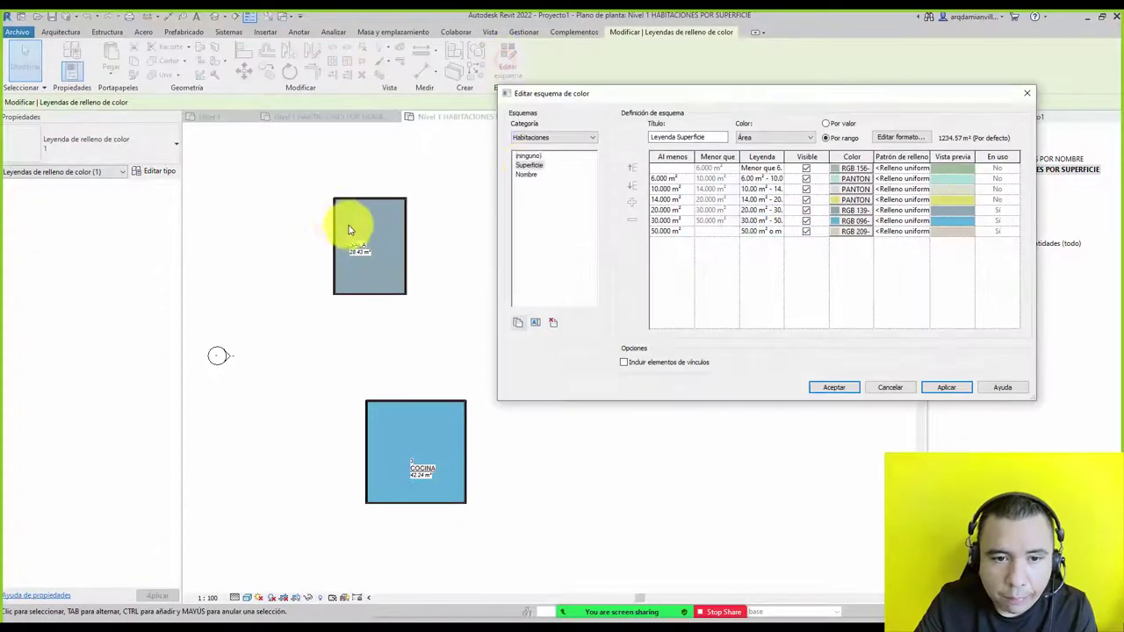
{"action": "left_click", "coordinate": [518, 325]}
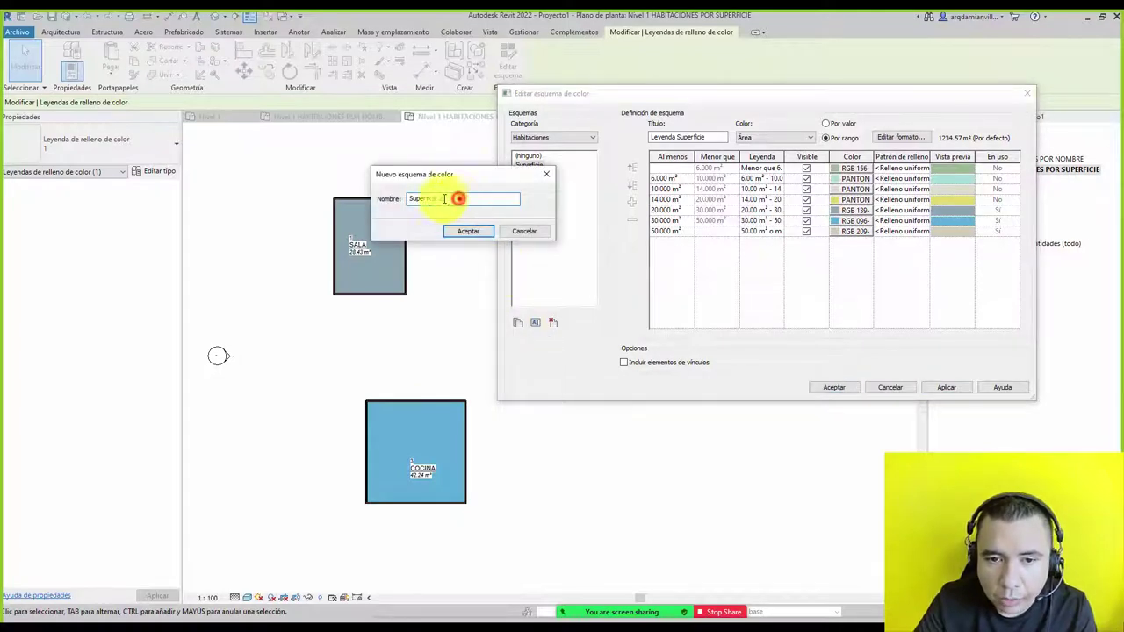
{"action": "left_click_drag", "start_coordinate": [445, 198], "coordinate": [342, 197]}
{"action": "type", "text": "PRECIO DE LOTE"}
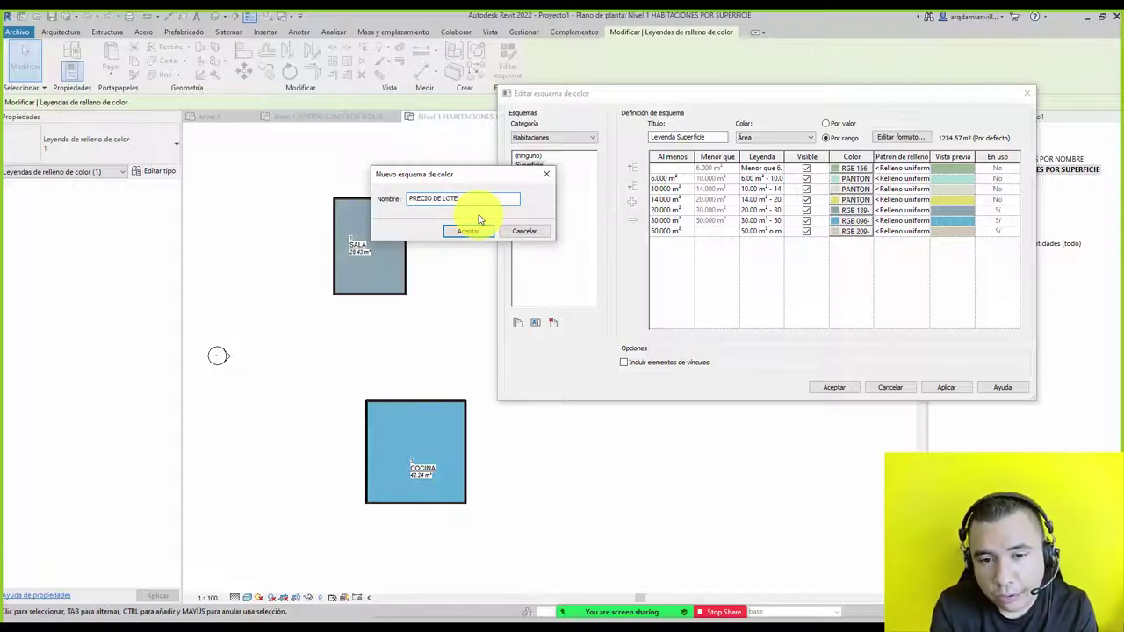
{"action": "left_click", "coordinate": [468, 230]}
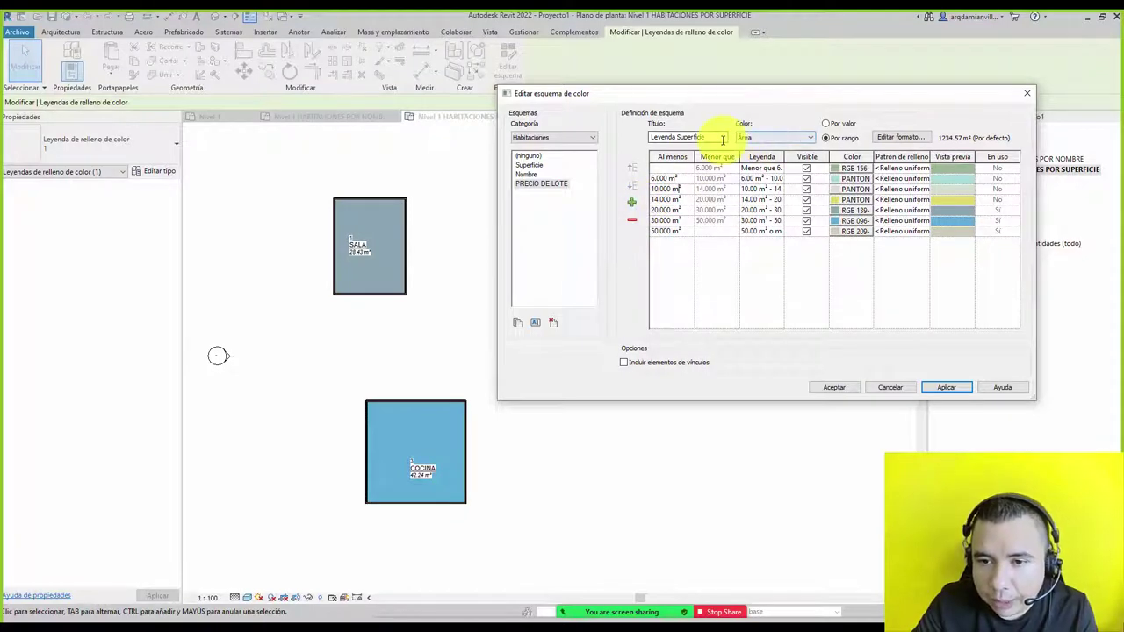
- Review PRECIO DE LOTE's settings, keeping it coloured by Área with unchanged number format
{"action": "left_click", "coordinate": [543, 184]}
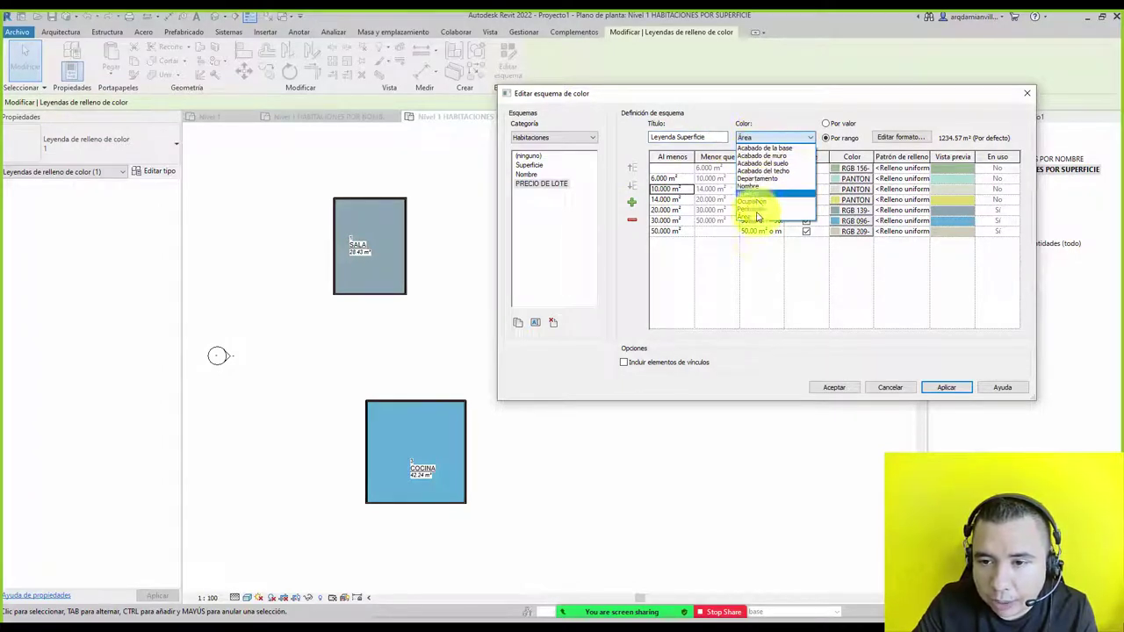
{"action": "left_click", "coordinate": [828, 115]}
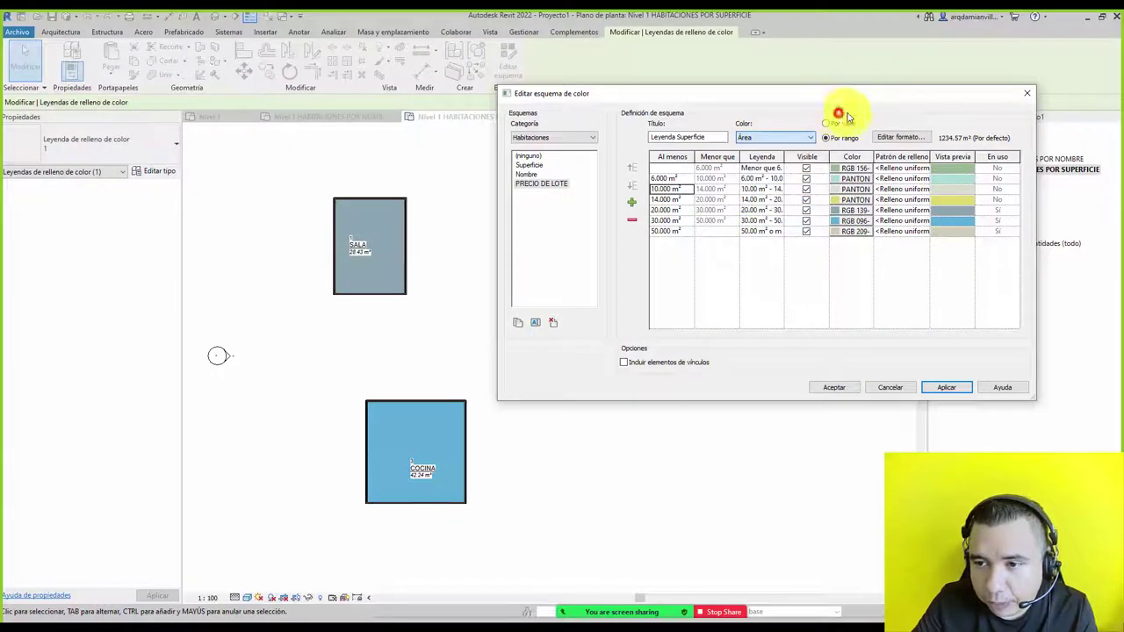
{"action": "left_click", "coordinate": [891, 139]}
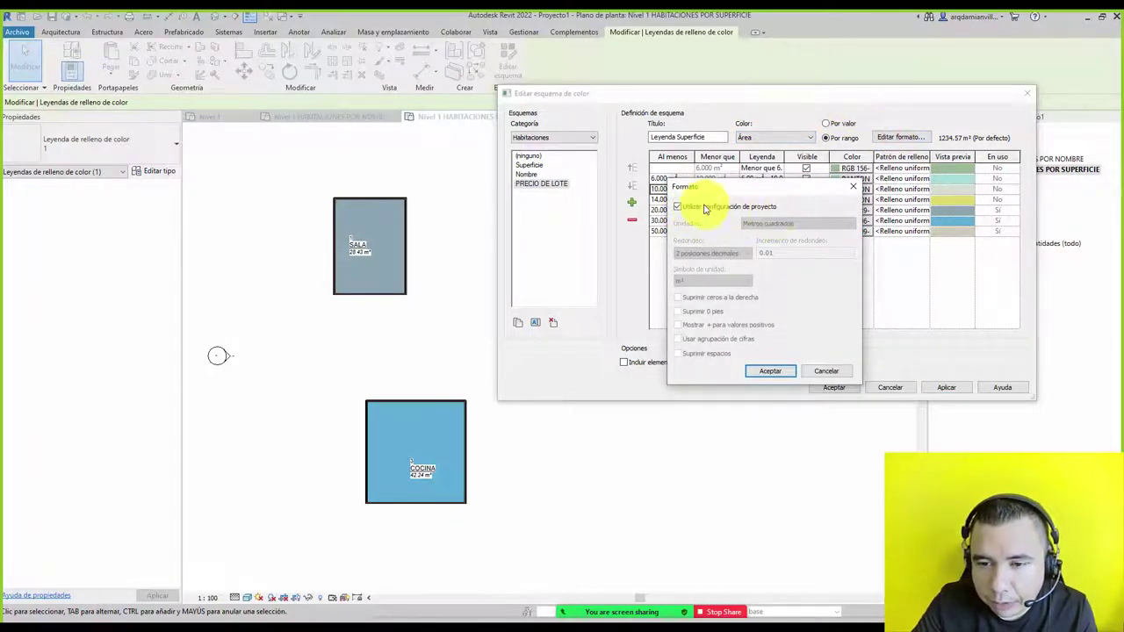
{"action": "left_click", "coordinate": [816, 372]}
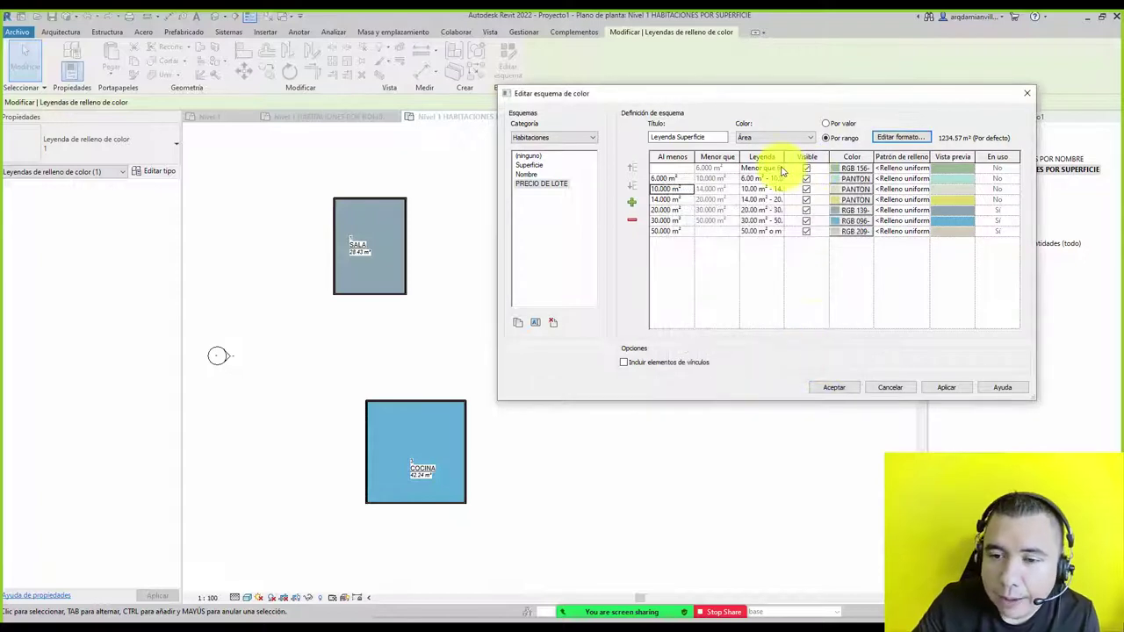
{"action": "left_click", "coordinate": [773, 138]}
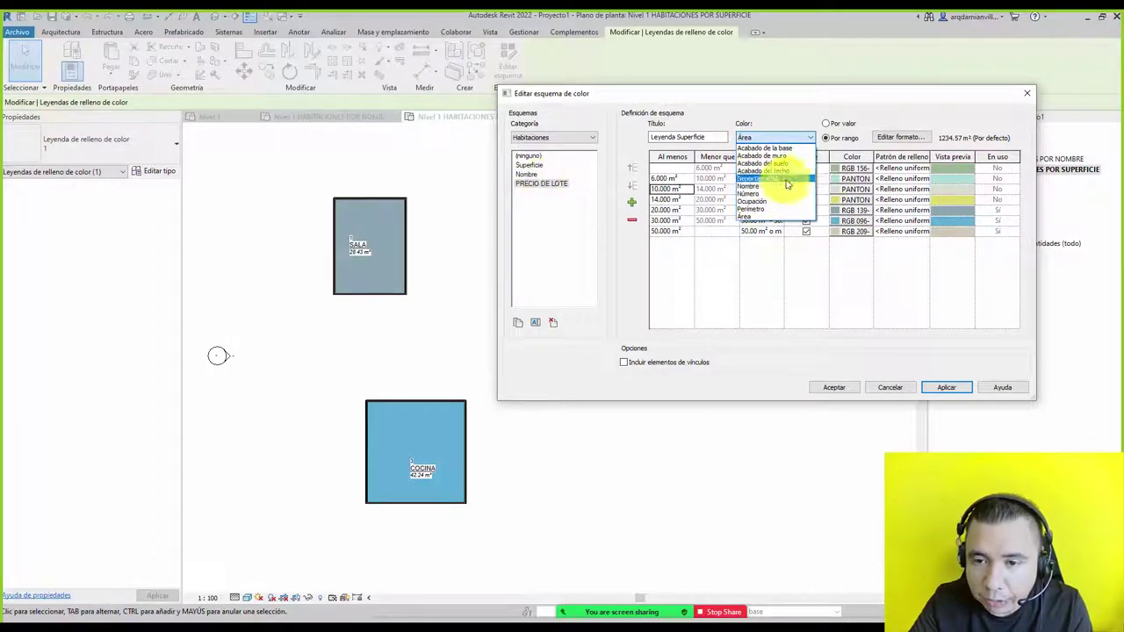
{"action": "left_click", "coordinate": [761, 104]}
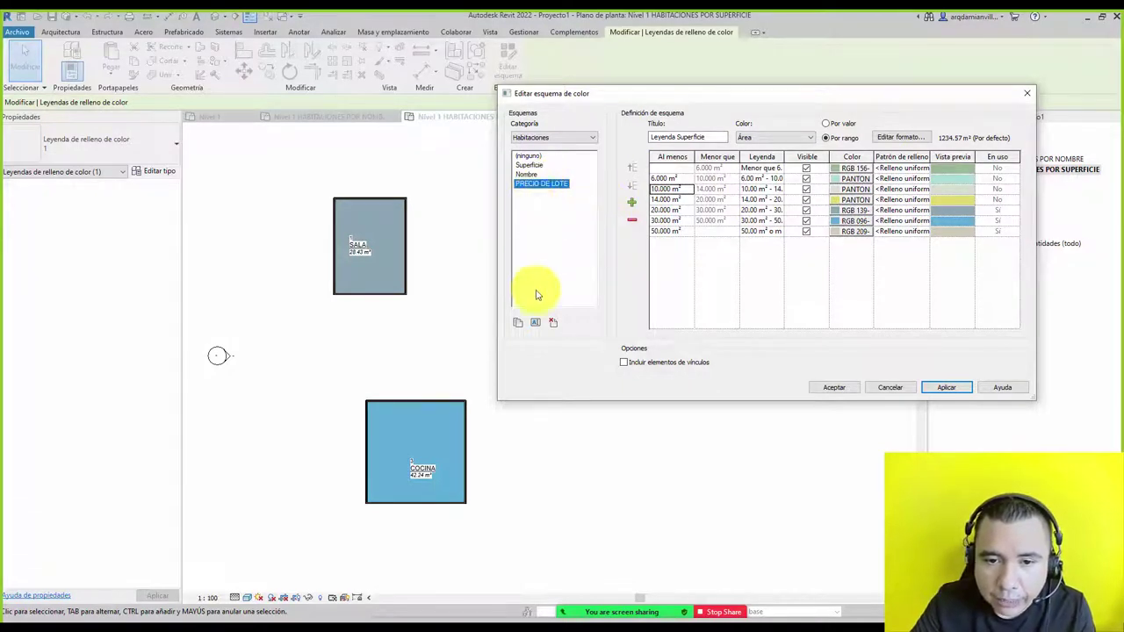
- Delete the PRECIO DE LOTE colour scheme, keeping the Habitaciones category
{"action": "left_click", "coordinate": [550, 324]}
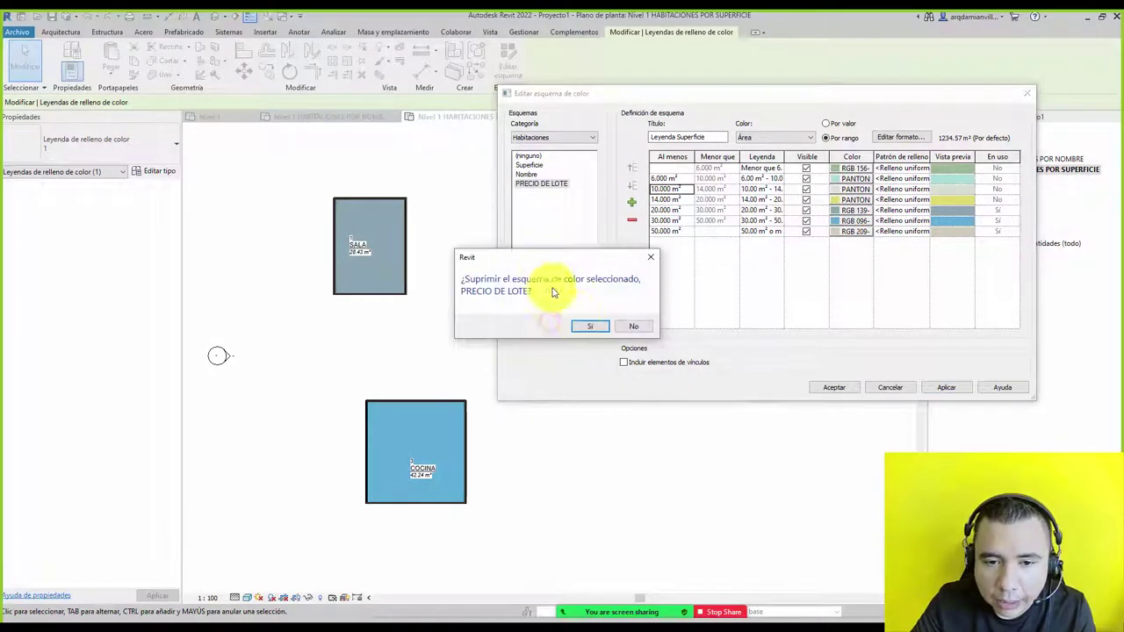
{"action": "left_click", "coordinate": [585, 325]}
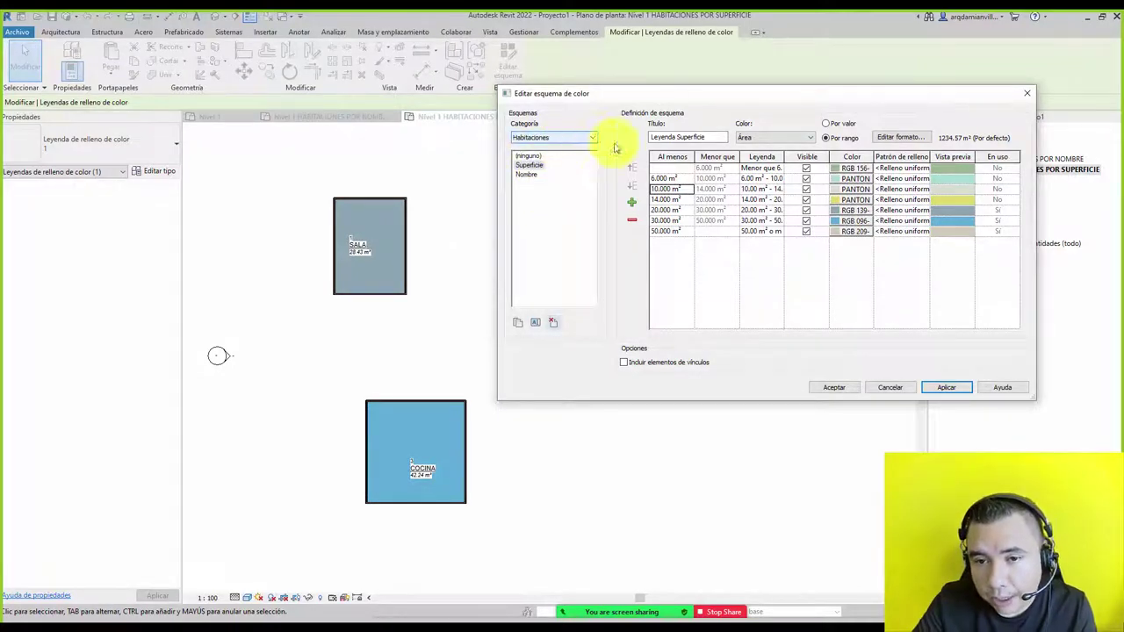
{"action": "left_click", "coordinate": [568, 141]}
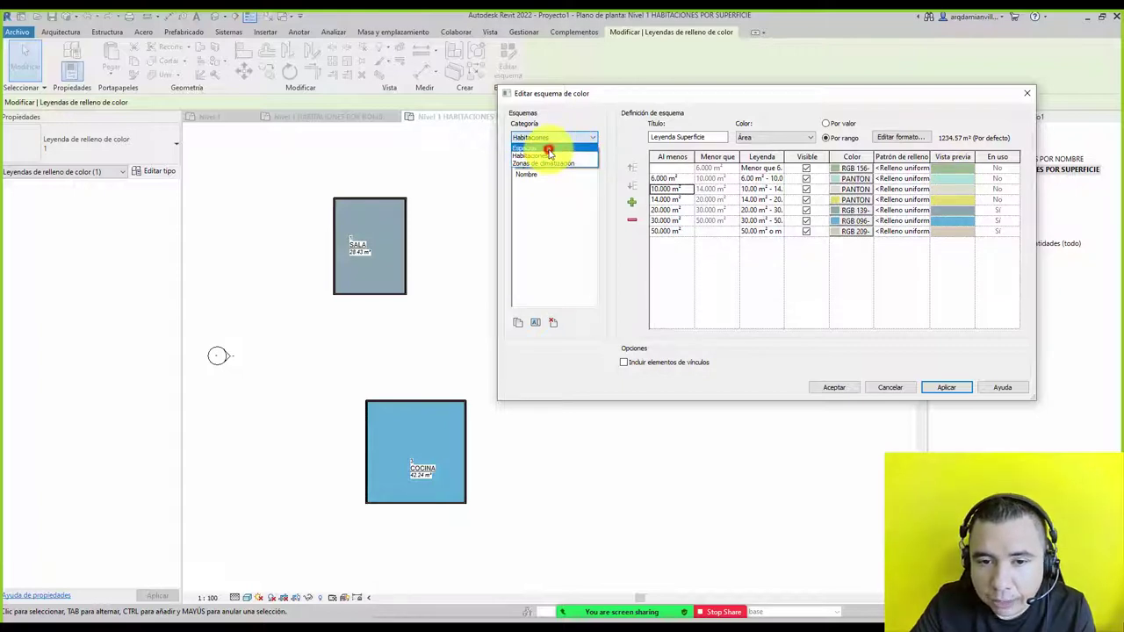
{"action": "left_click", "coordinate": [548, 152]}
- View the Zonas de climatización colour schemes, then close the colour scheme editor
{"action": "left_click", "coordinate": [564, 138]}
{"action": "left_click", "coordinate": [556, 155]}
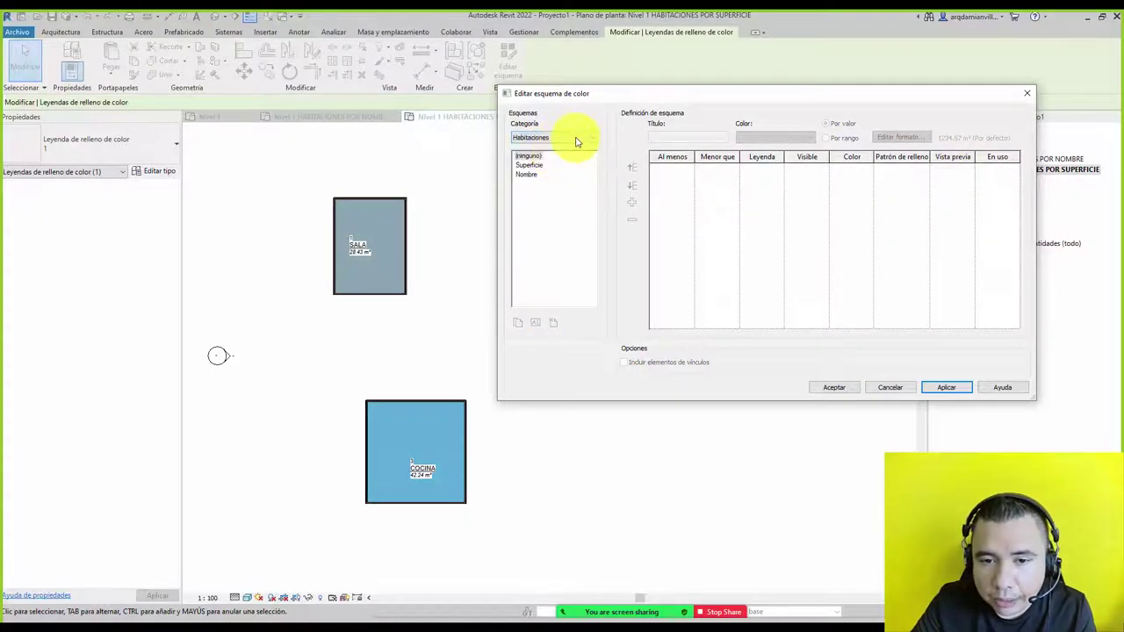
{"action": "left_click", "coordinate": [577, 141]}
{"action": "left_click", "coordinate": [554, 166]}
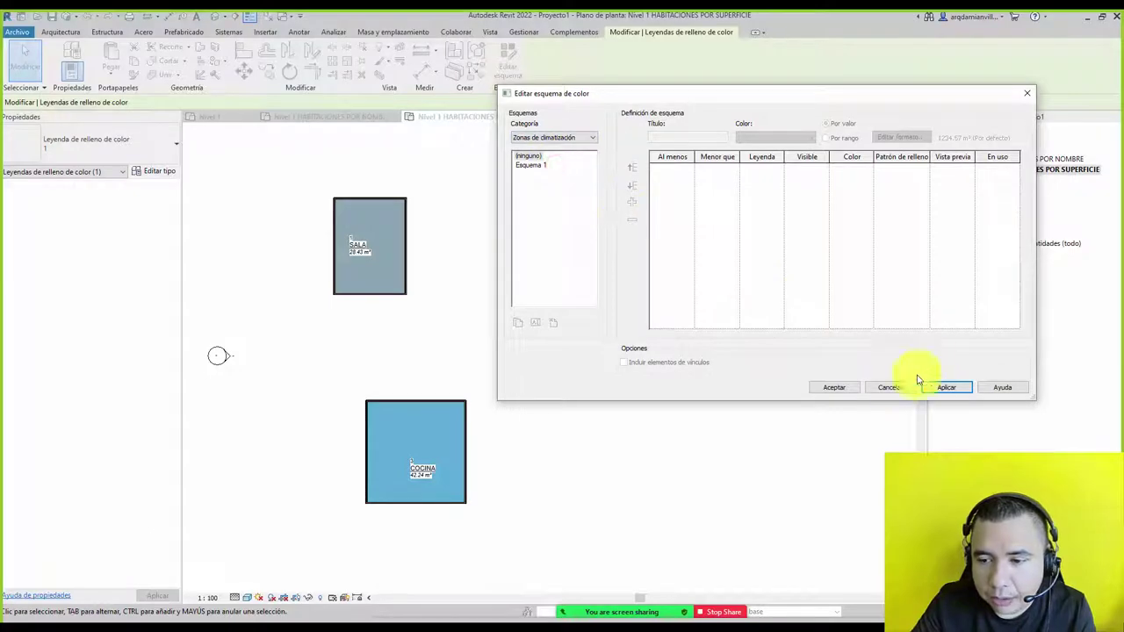
{"action": "left_click", "coordinate": [888, 387]}
{"action": "left_click", "coordinate": [597, 193]}
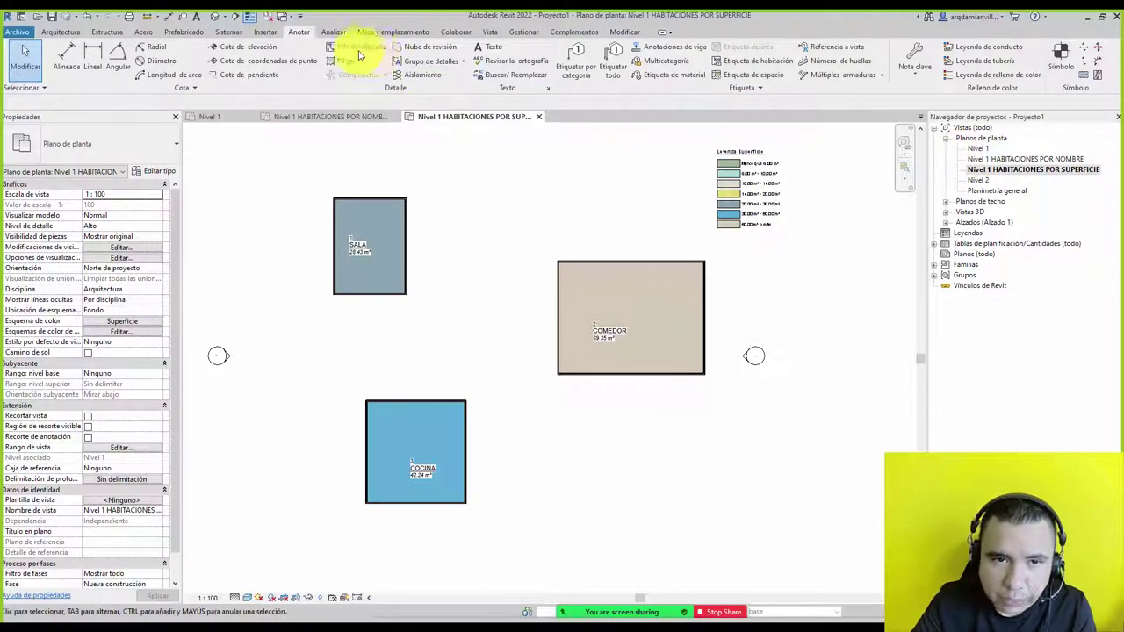
{"action": "left_click", "coordinate": [330, 33]}
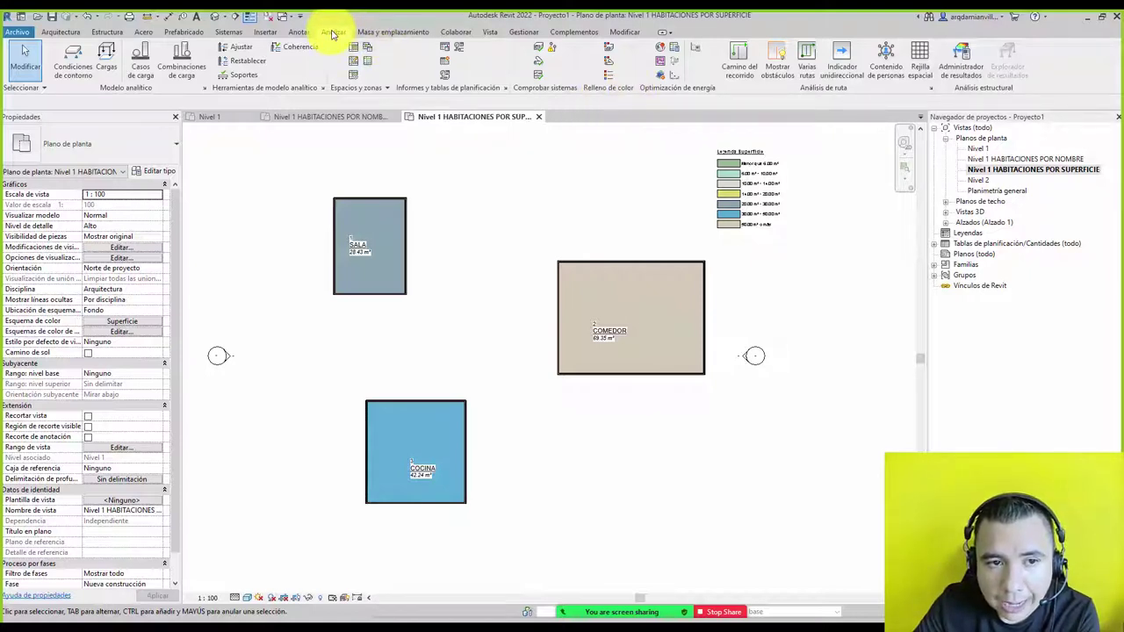
{"action": "left_click", "coordinate": [299, 32]}
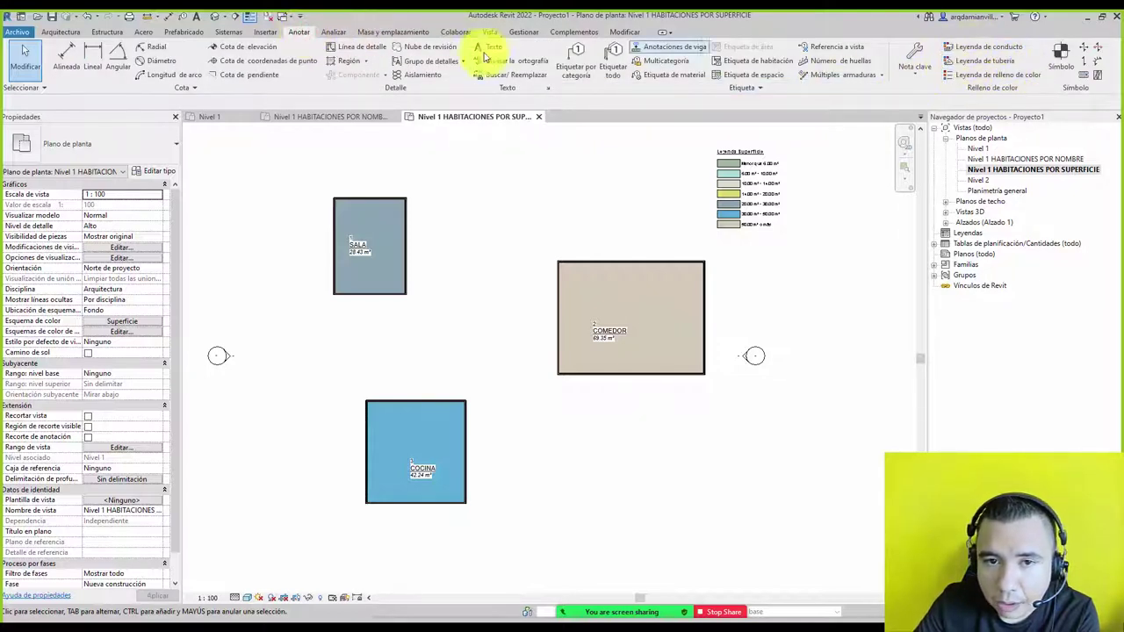
{"action": "left_click", "coordinate": [335, 31]}
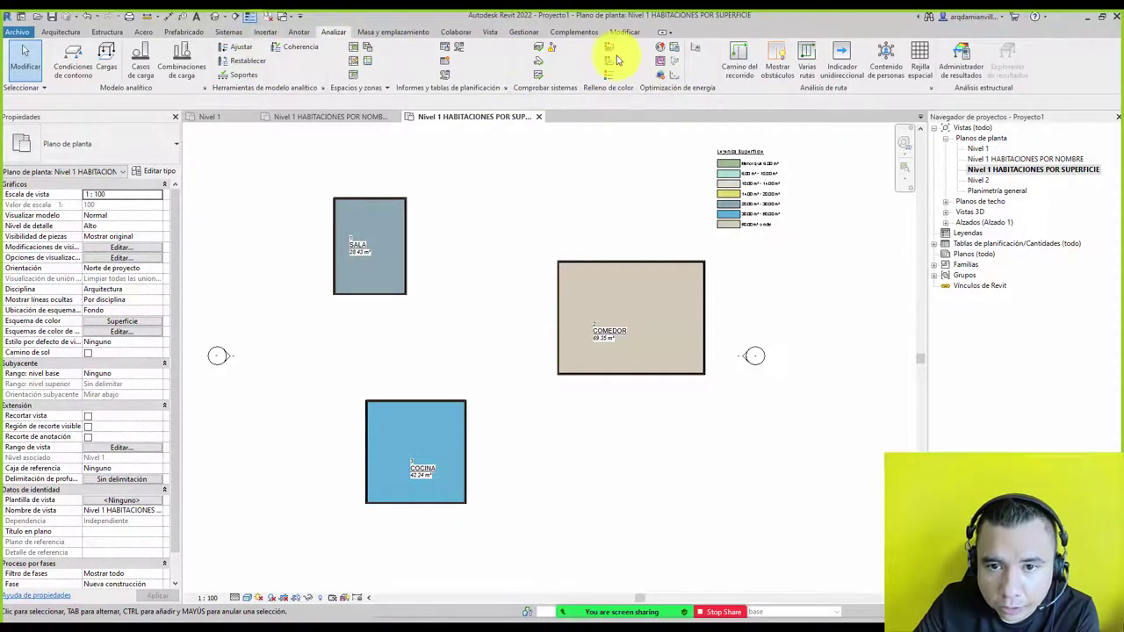
{"action": "left_click", "coordinate": [300, 32]}
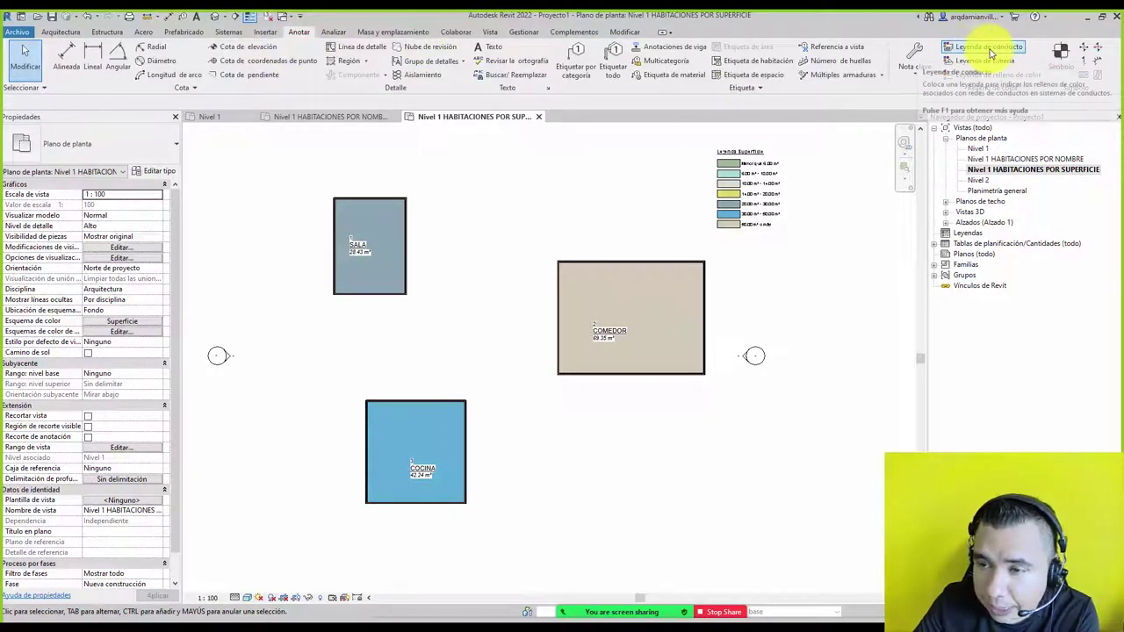